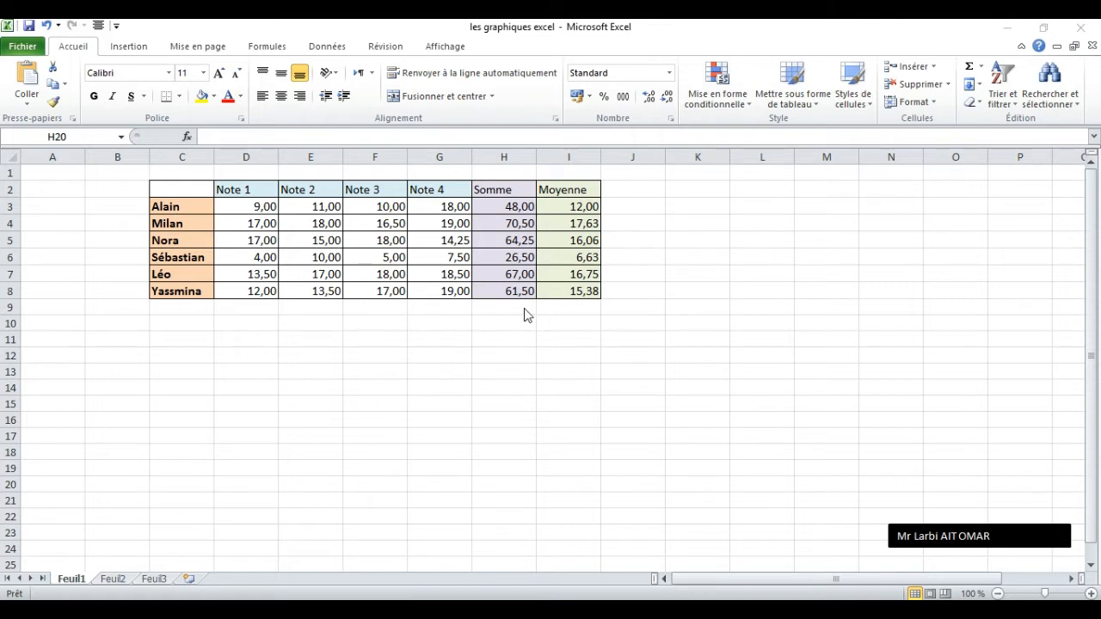
Select the student names in C3:C8 together with their averages in I3:I8 as data for a chart.
left_click(186, 207)
left_click_drag(186, 207, 184, 292)
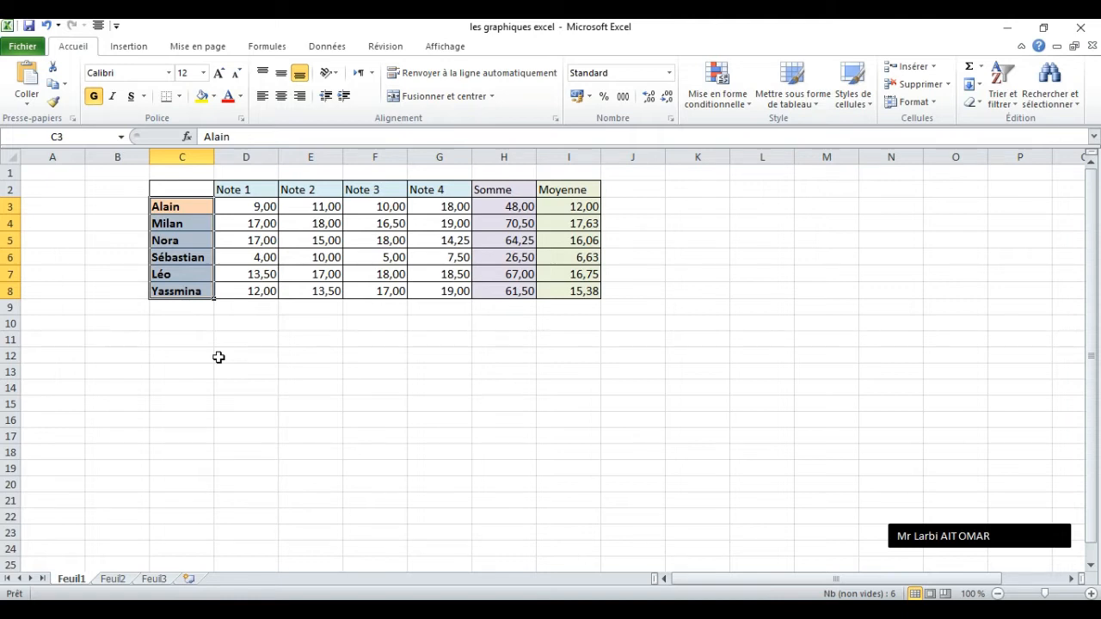
left_click(578, 206, "ctrl")
left_click_drag(578, 207, 575, 291)
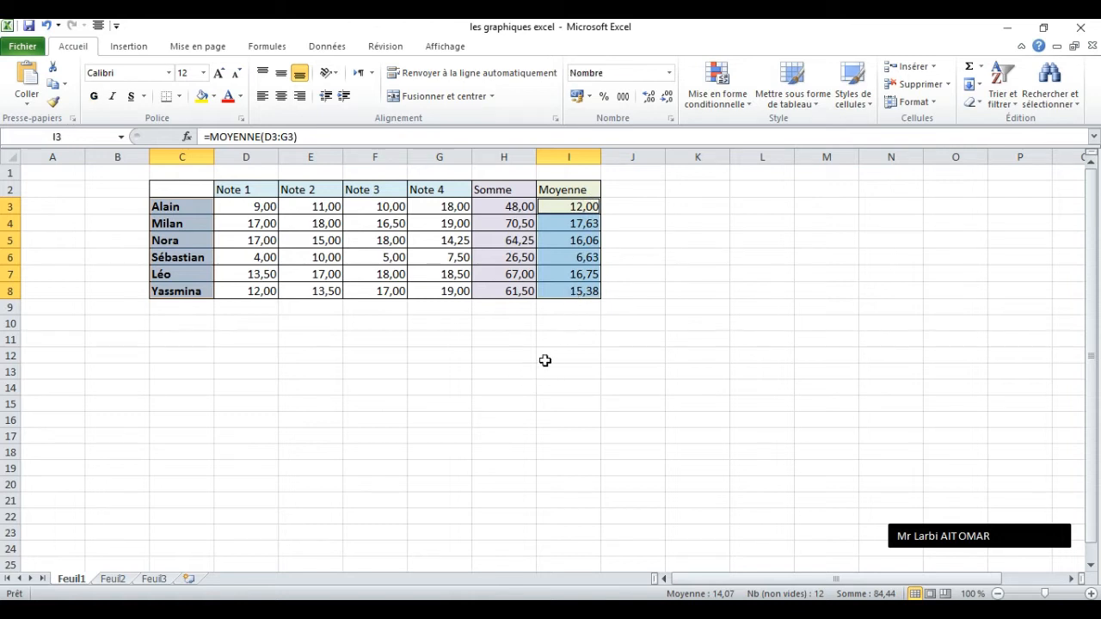
left_click(128, 47)
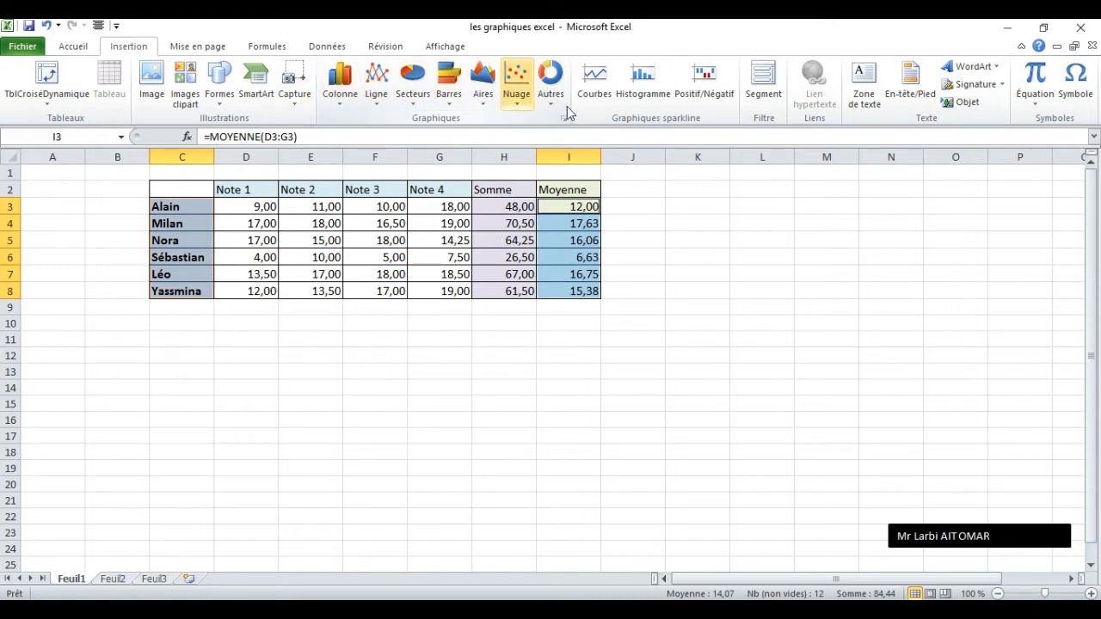
left_click(341, 109)
left_click(377, 110)
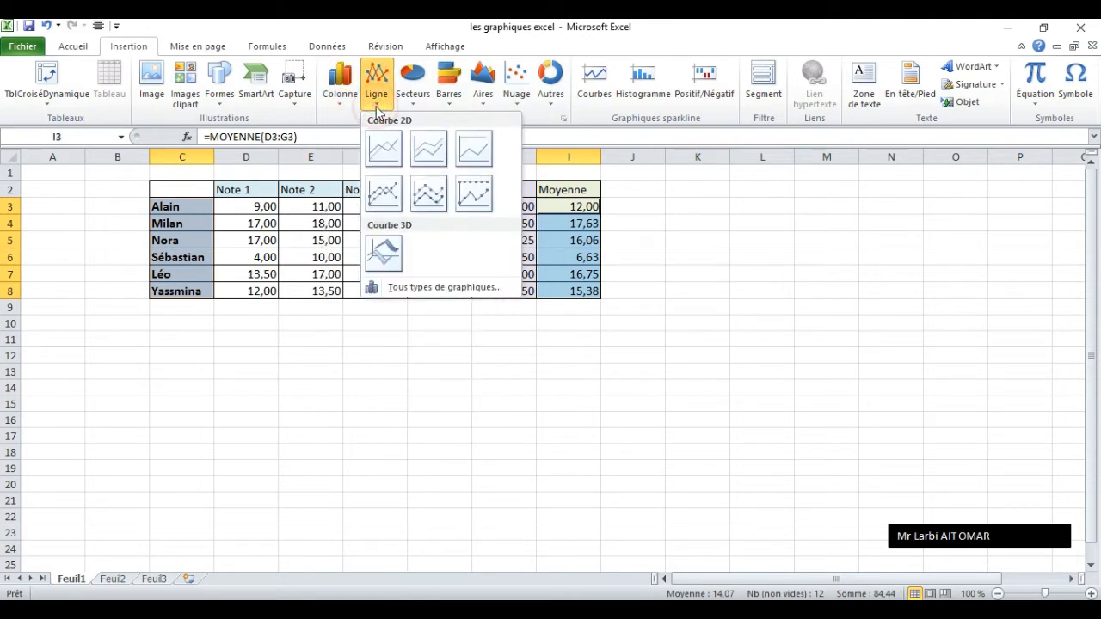
left_click(415, 109)
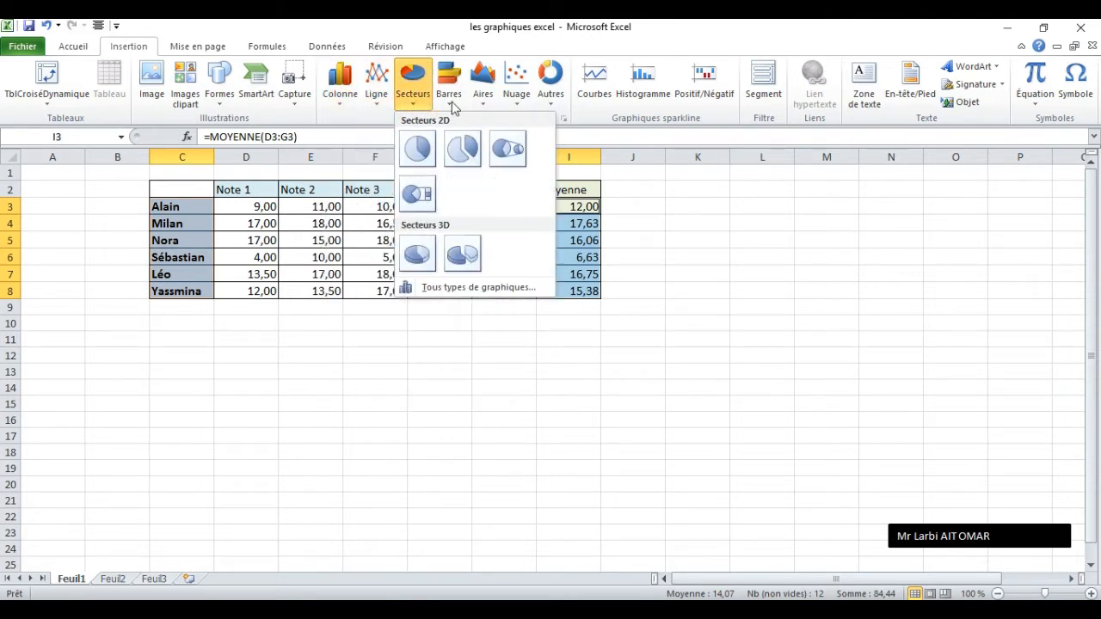
left_click(454, 108)
left_click(484, 106)
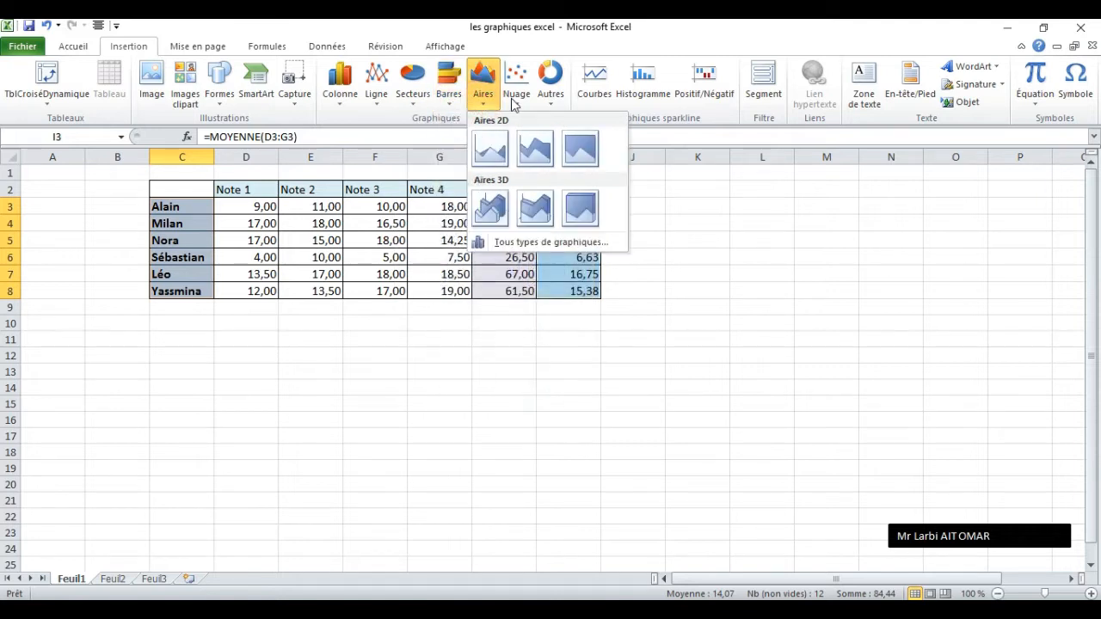
left_click(516, 102)
left_click(544, 98)
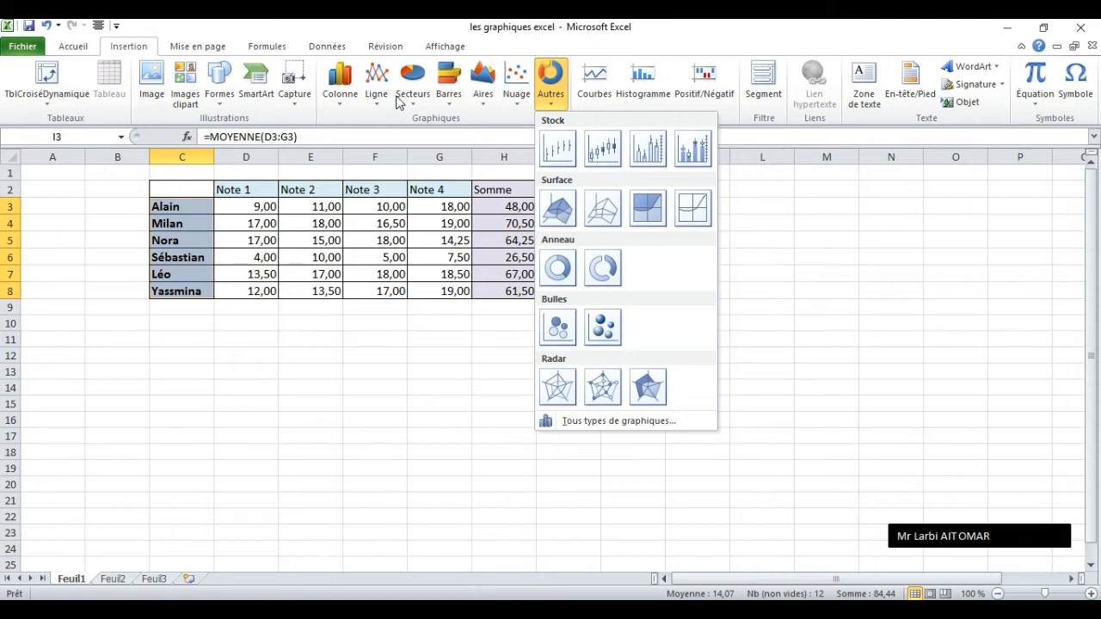
Insert a 2D clustered column chart from the selected data and place it just below the grades table.
left_click(331, 104)
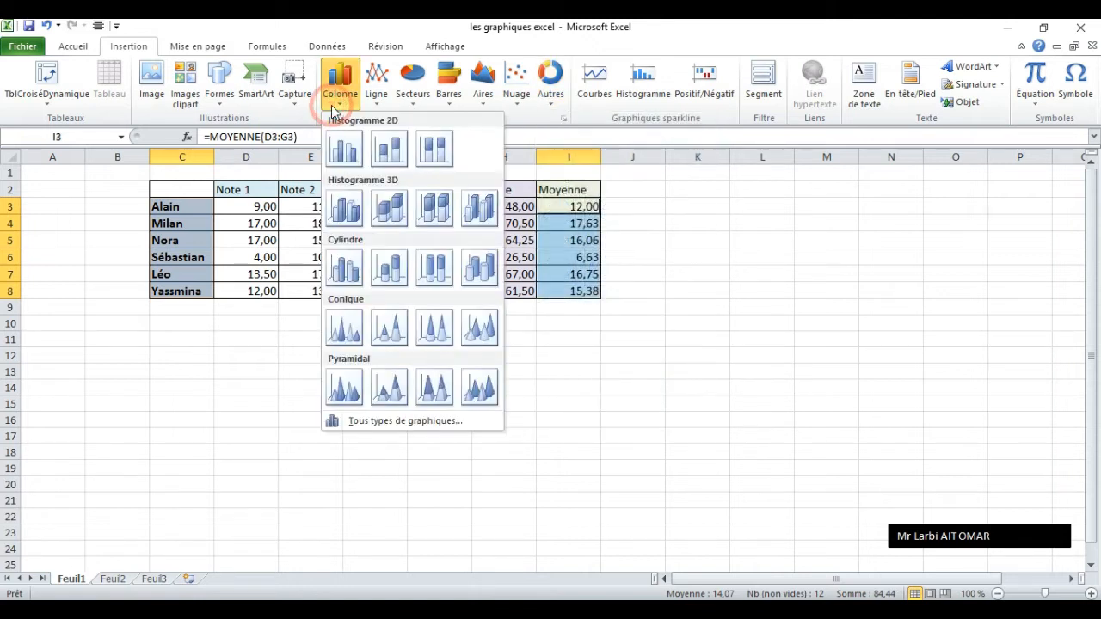
left_click(344, 150)
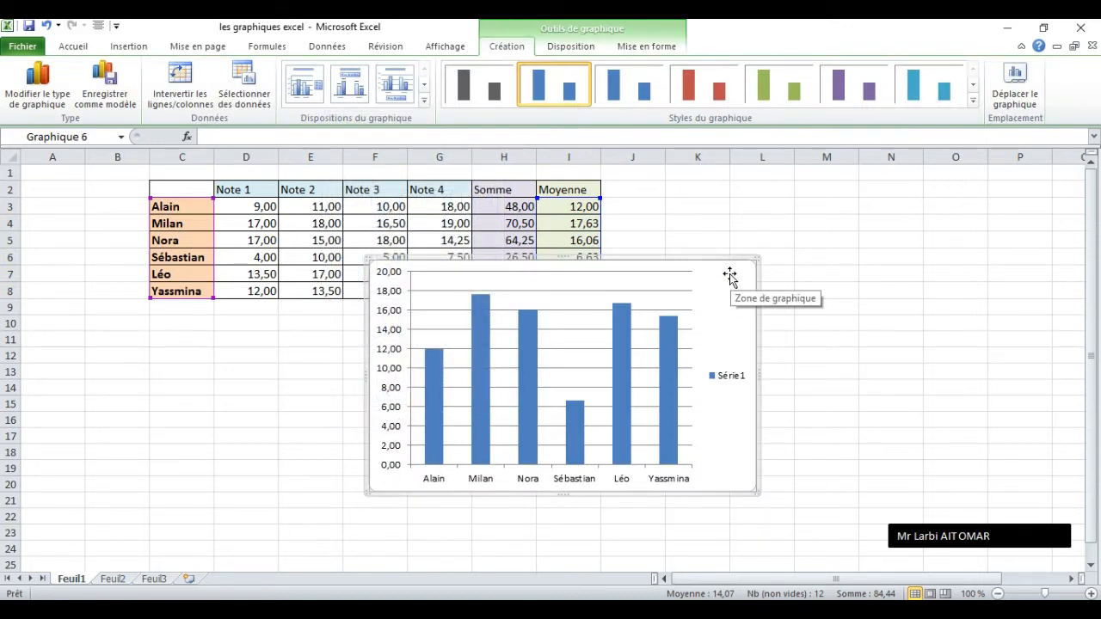
left_click_drag(729, 275, 513, 331)
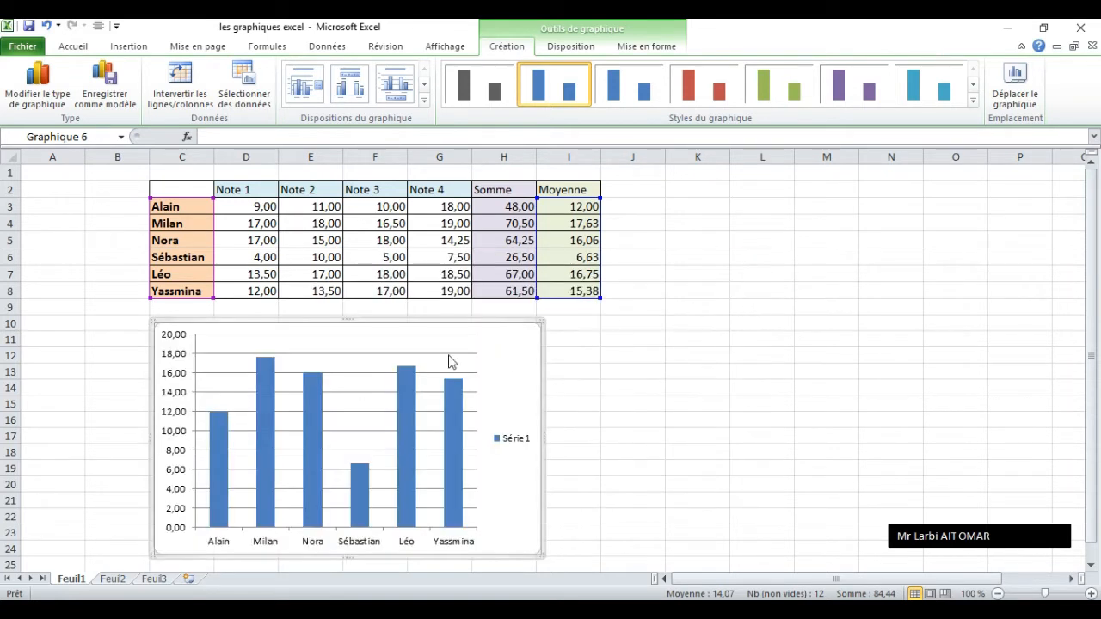
left_click_drag(494, 364, 495, 336)
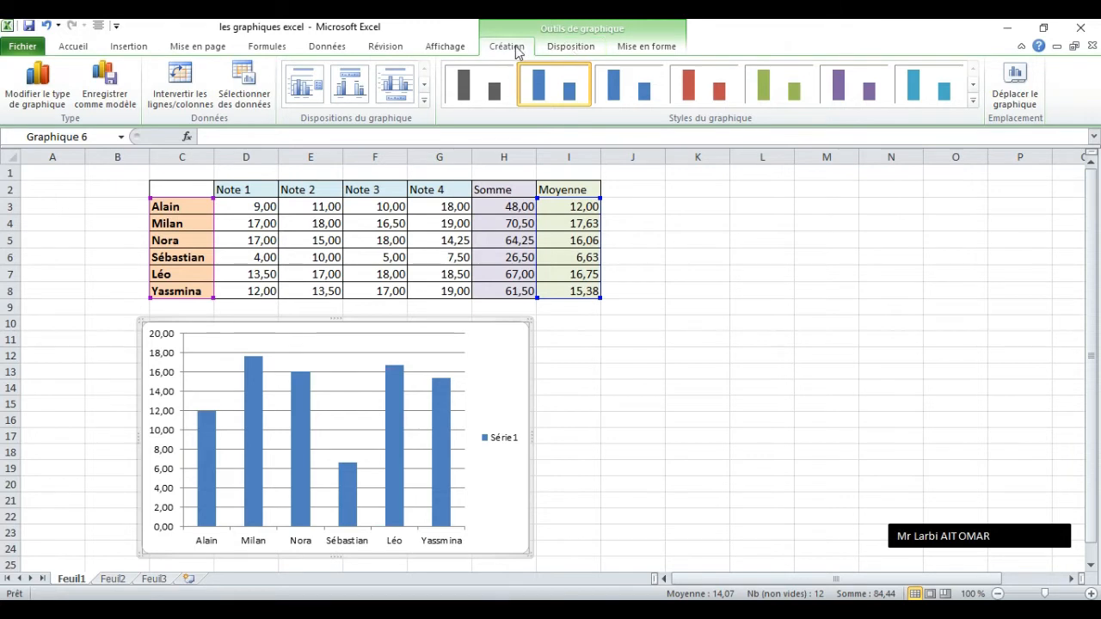
left_click(570, 46)
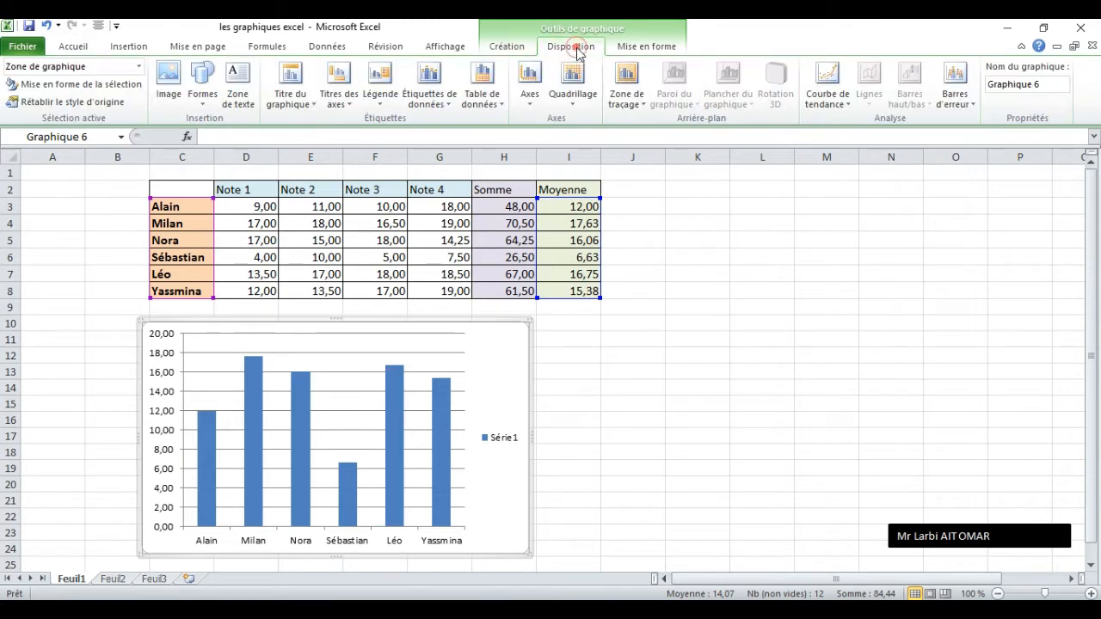
left_click(648, 49)
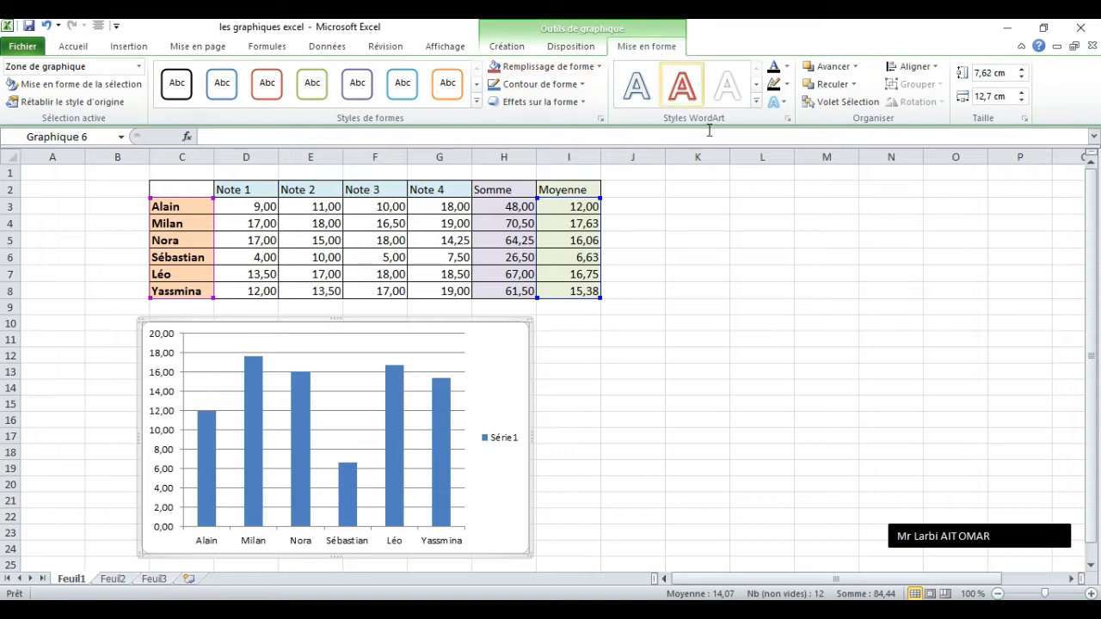
mouse_move(446, 416)
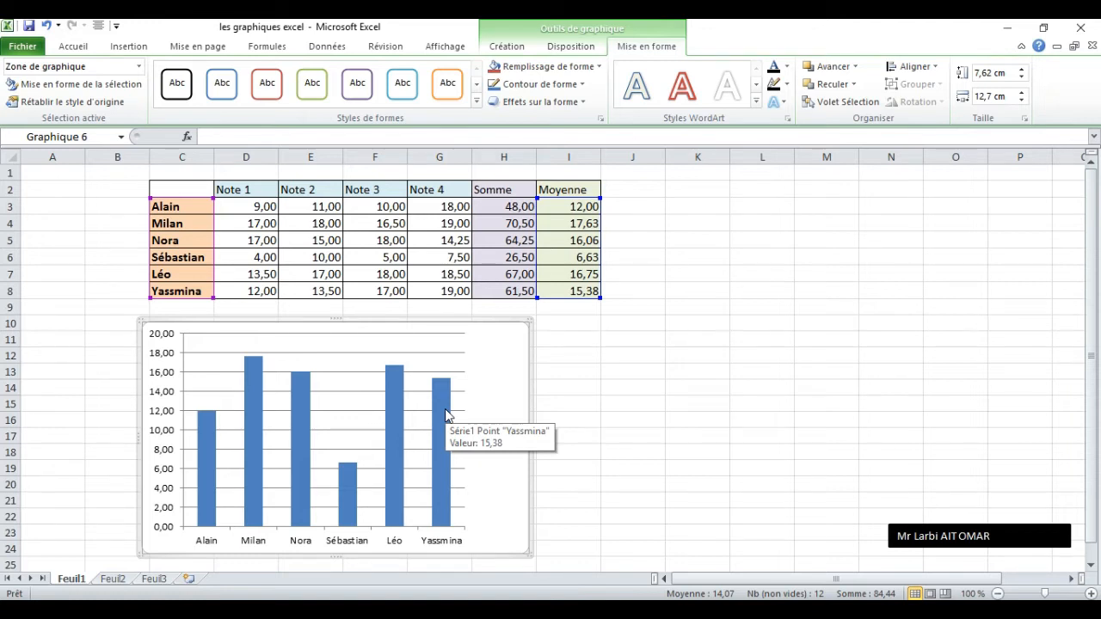
left_click(507, 48)
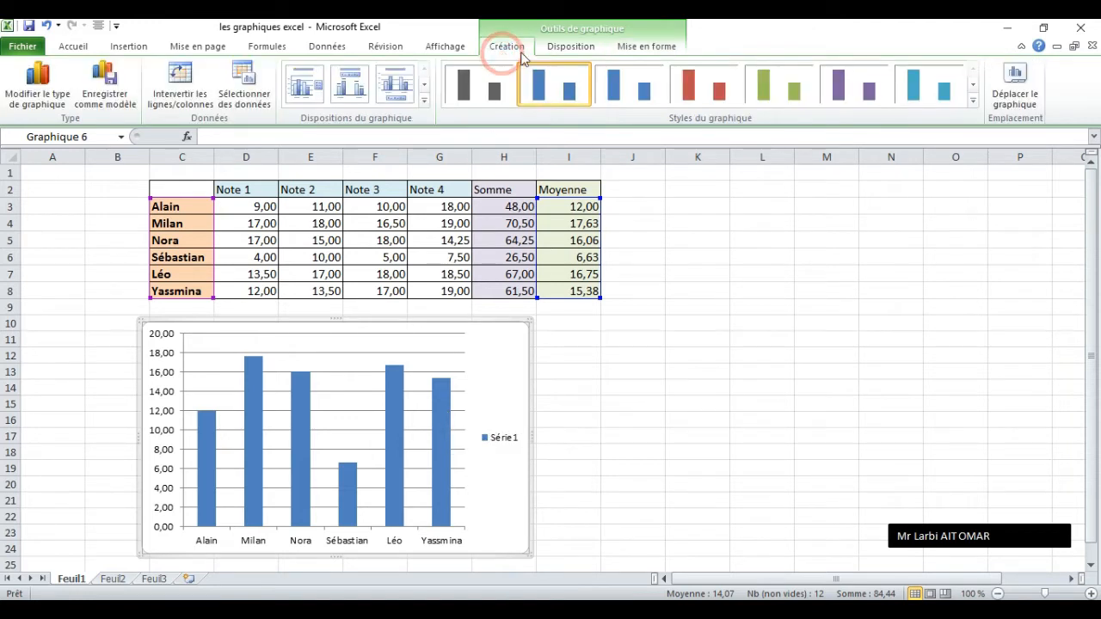
left_click(551, 54)
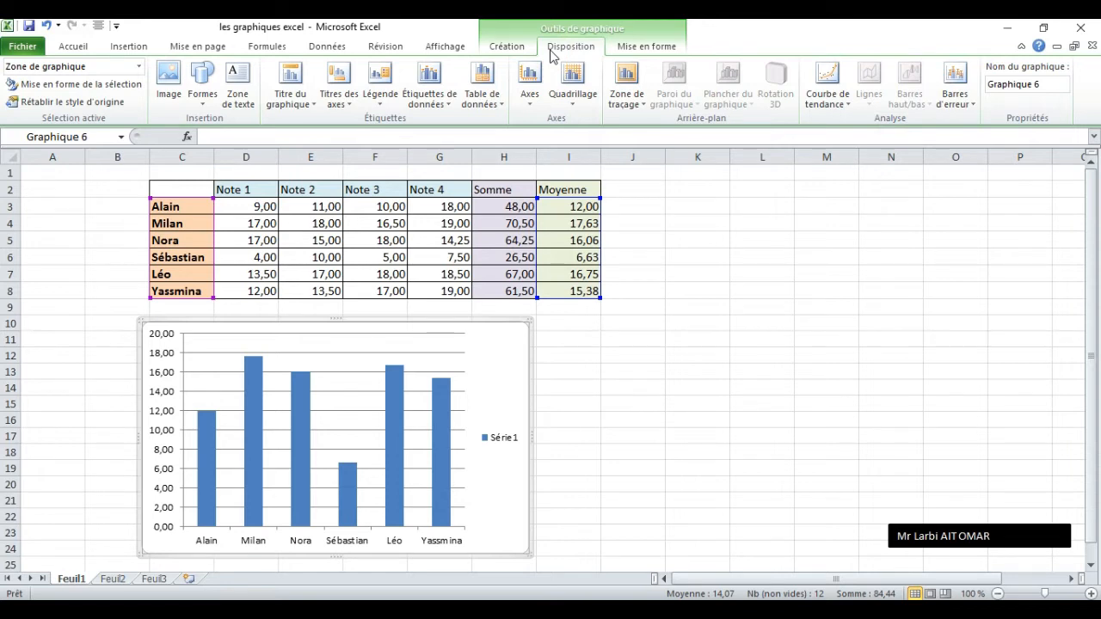
left_click(517, 48)
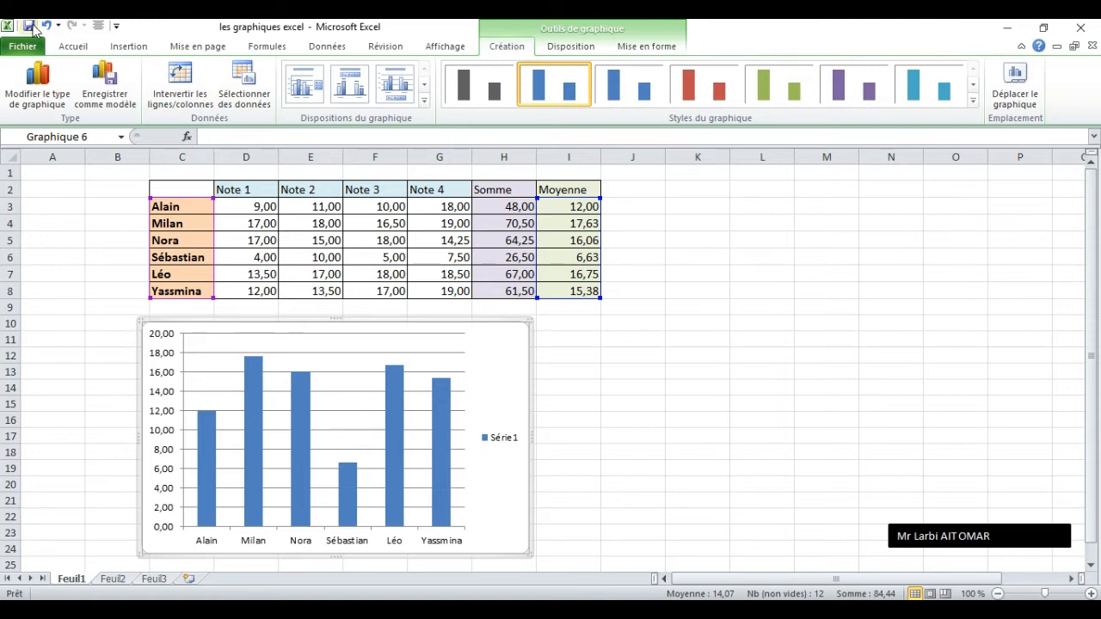
Try the stacked cylinder type on the column chart, and undo the change of type.
left_click(50, 79)
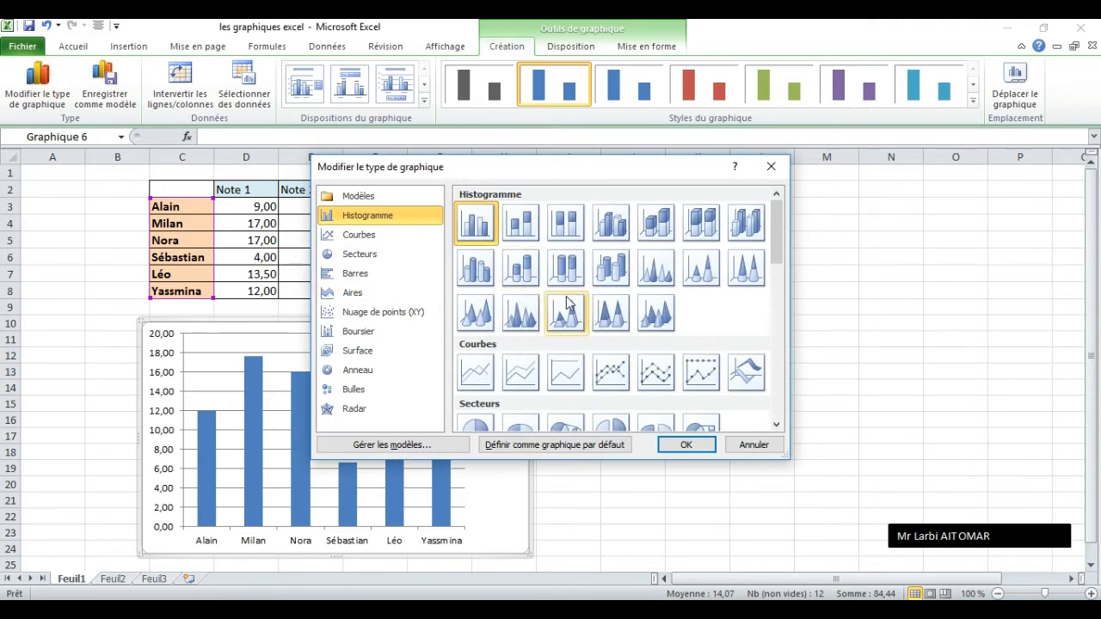
left_click(532, 281)
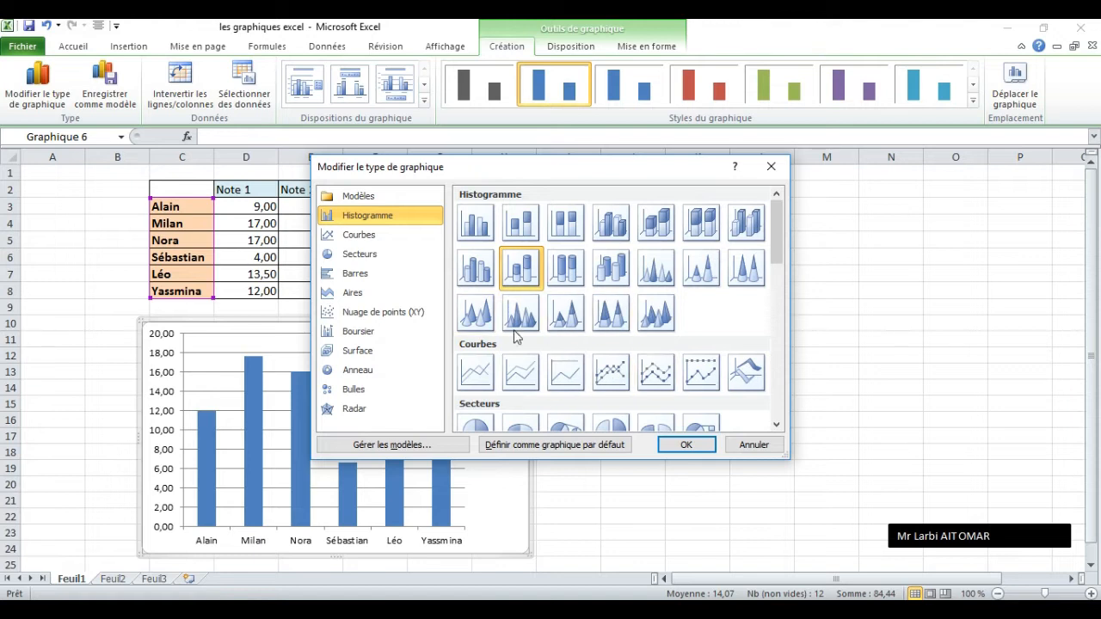
left_click(698, 454)
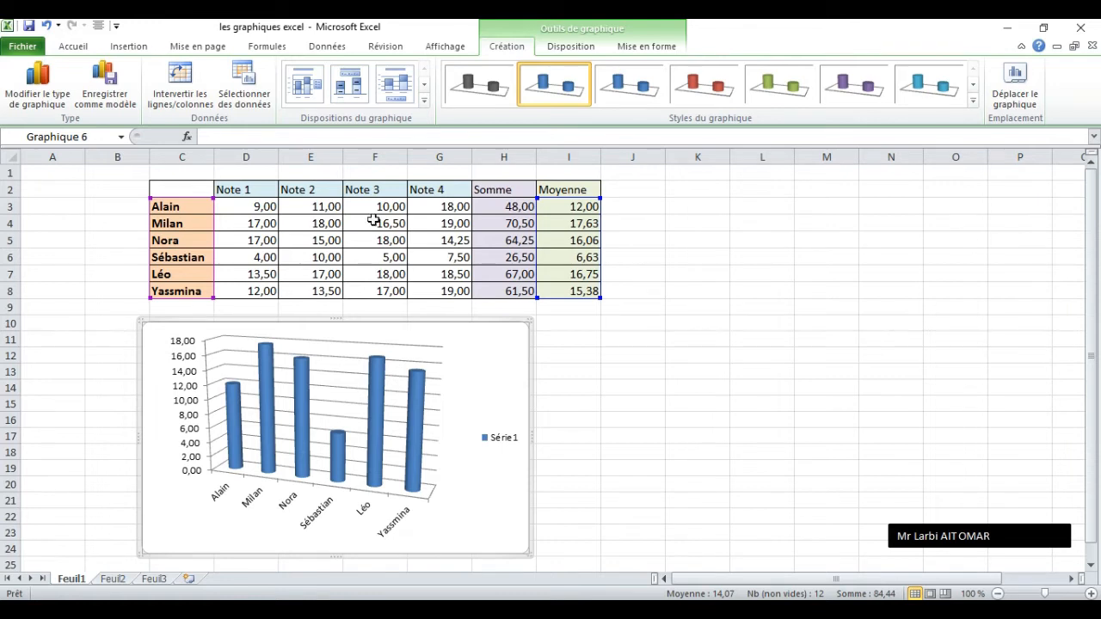
left_click(45, 26)
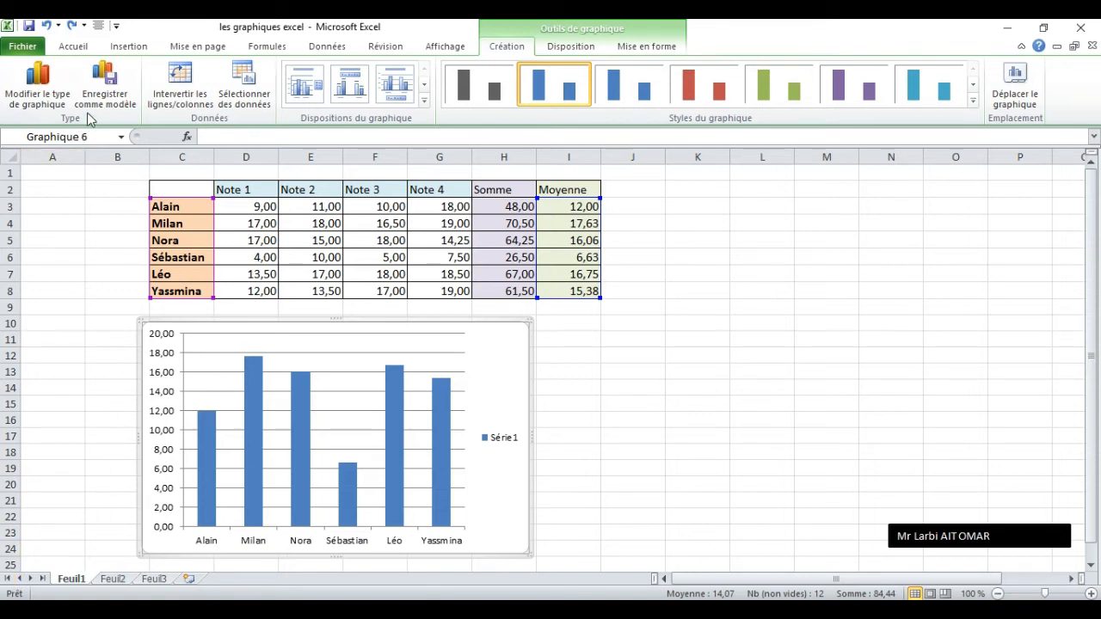
Swap the chart's rows and columns, and swap them back.
left_click(189, 93)
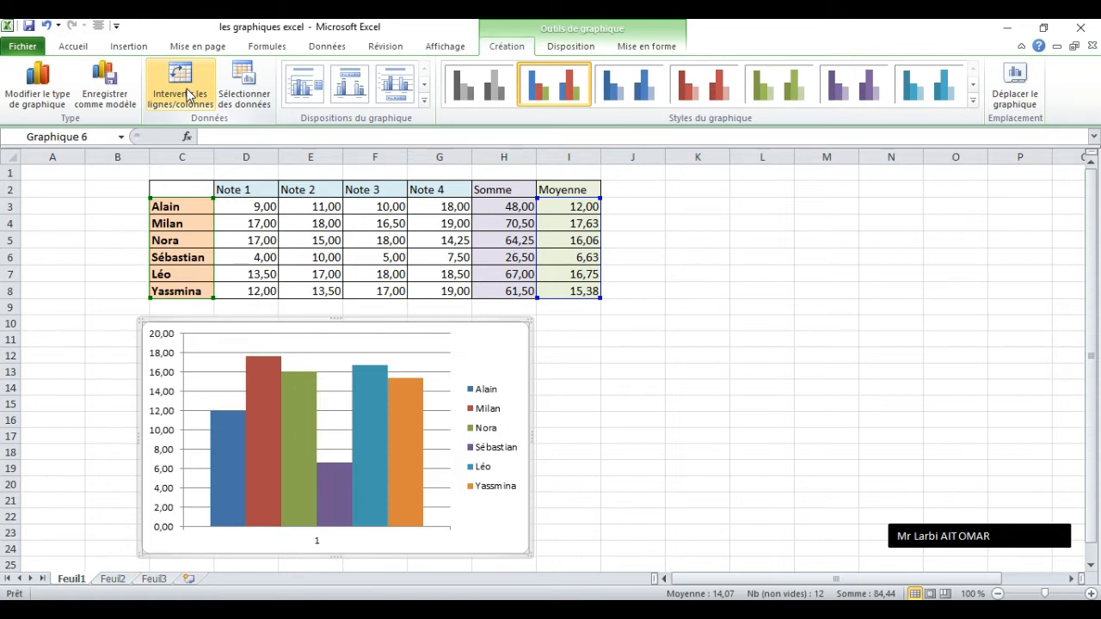
left_click(189, 93)
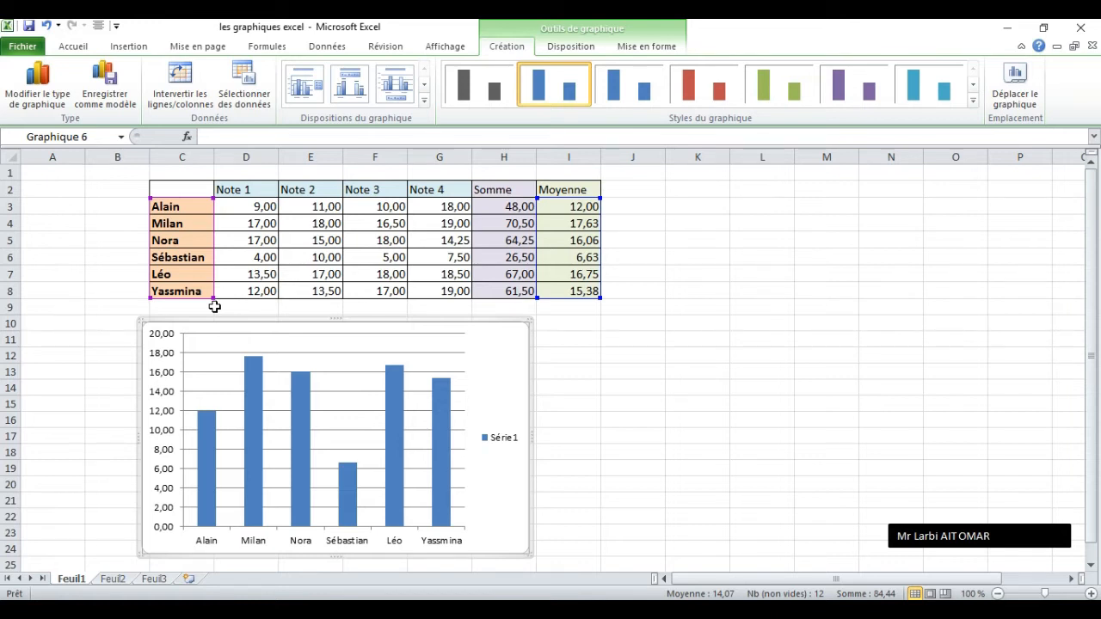
Rename the chart's only data series as "moyenne" in the data source settings.
left_click(250, 94)
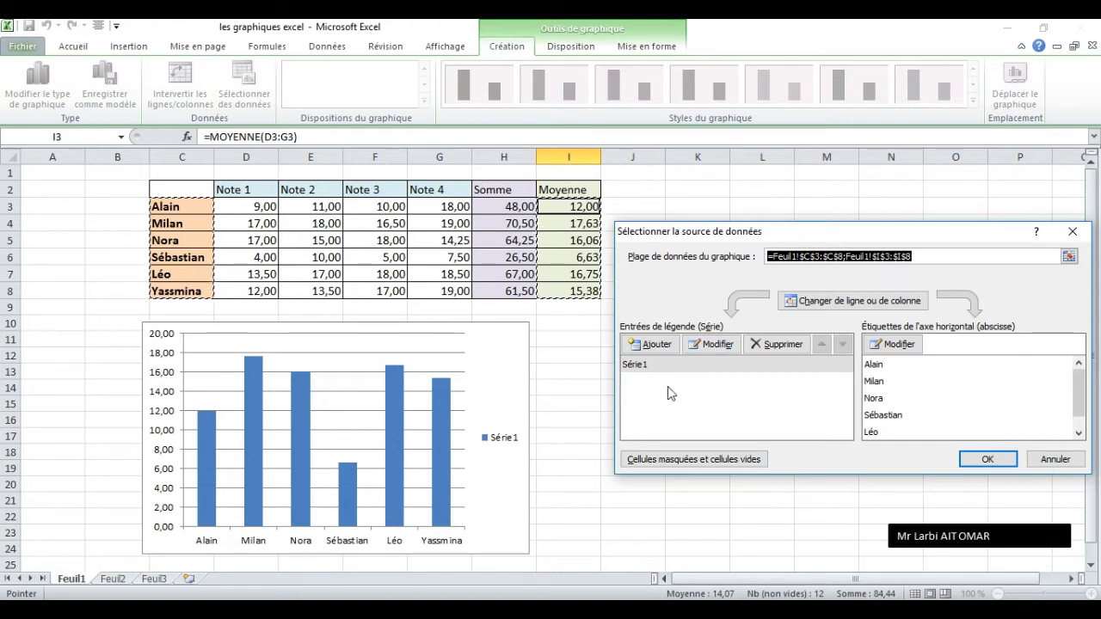
left_click(713, 344)
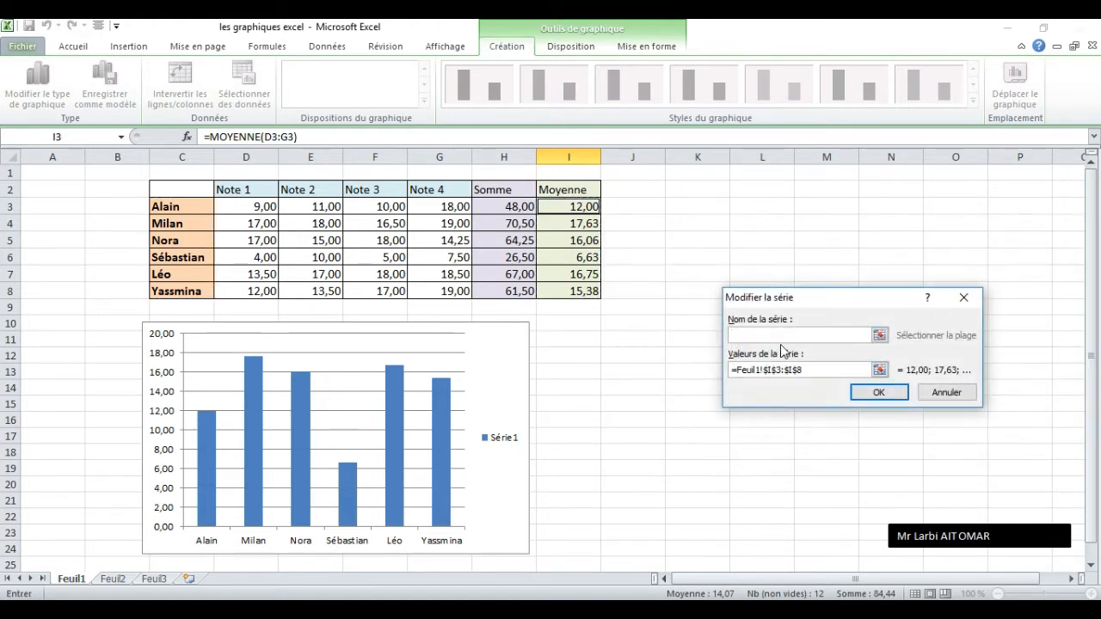
type("moyenne")
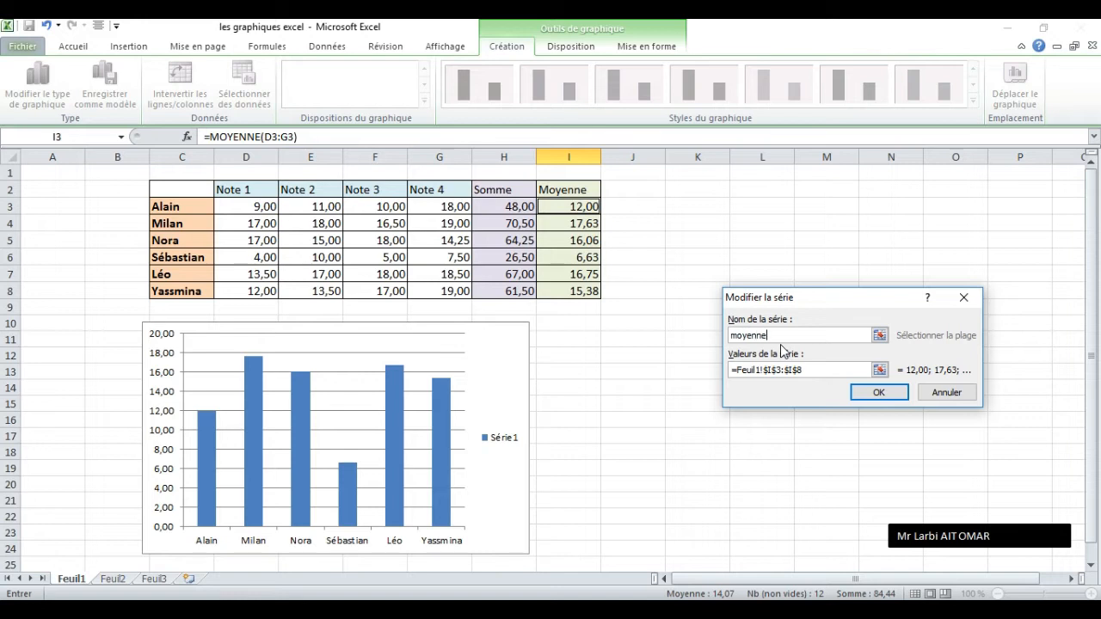
left_click(872, 401)
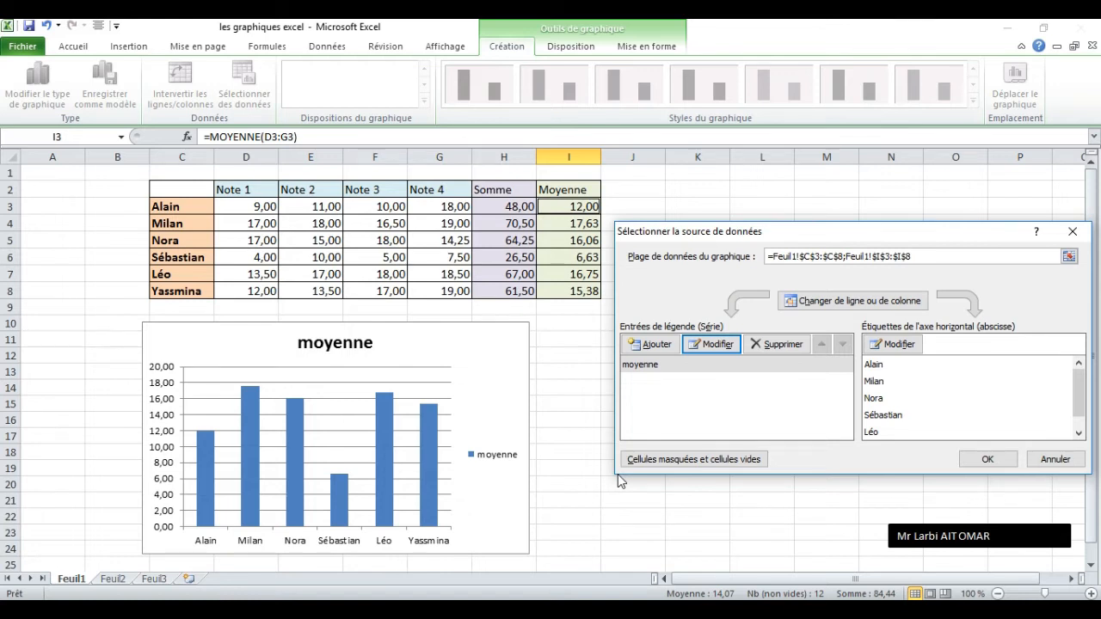
Add a second data series to the chart, with its name from H2 (Somme) and its values from H3:H8.
left_click(647, 345)
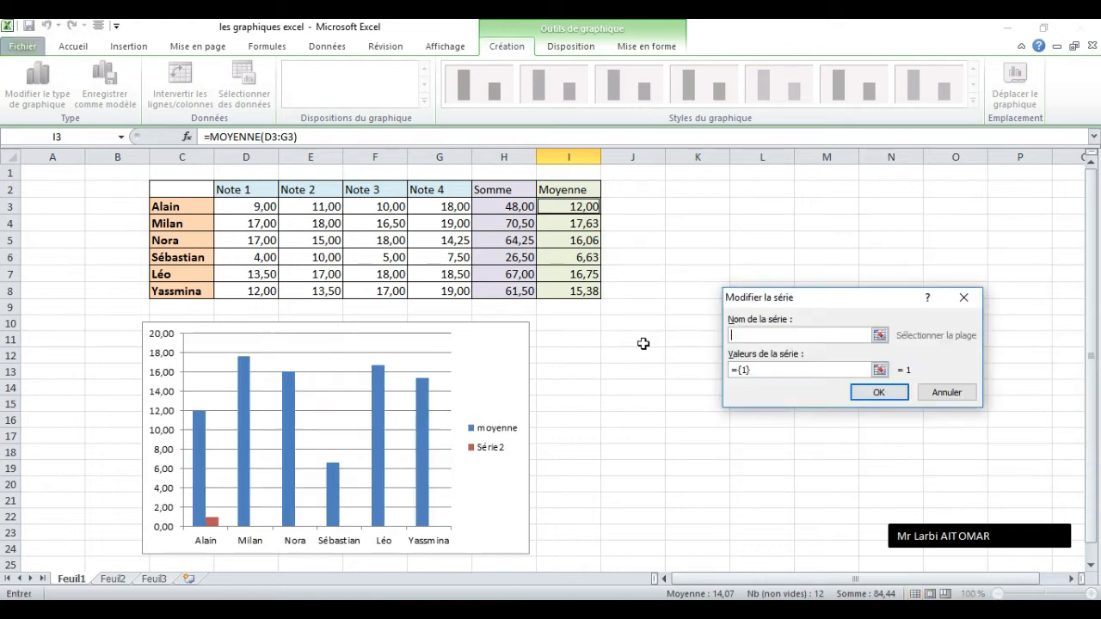
left_click(879, 335)
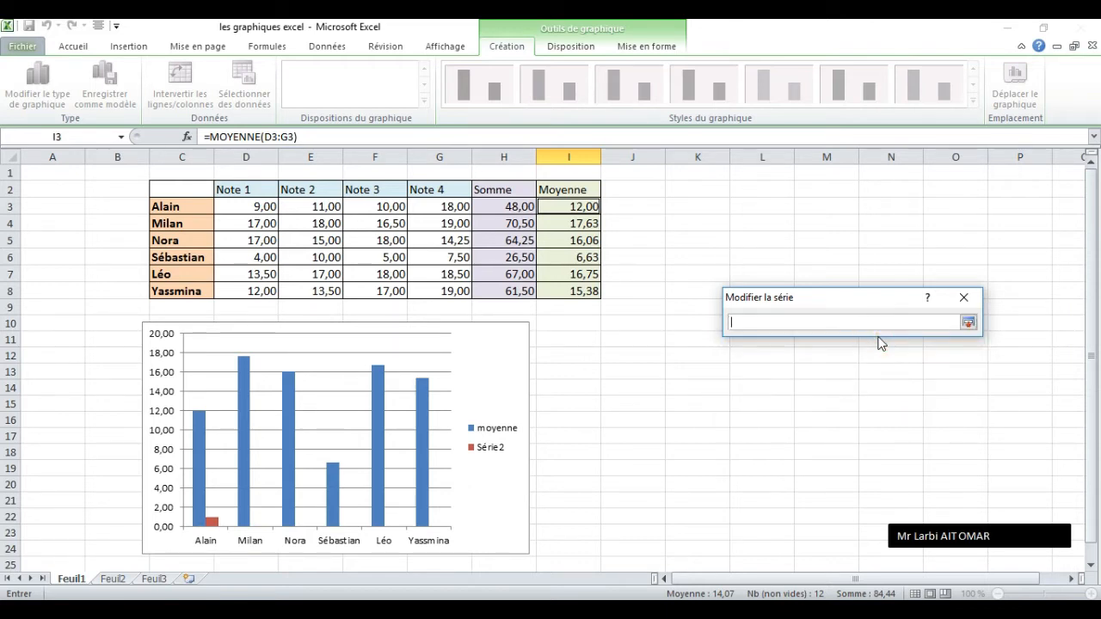
left_click(497, 189)
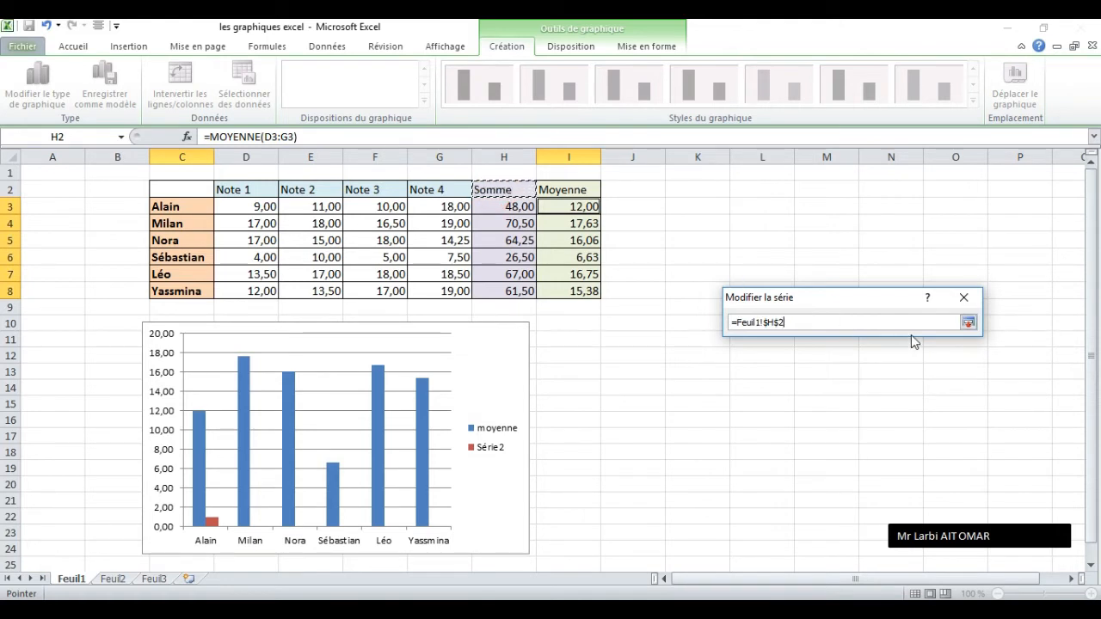
left_click(969, 323)
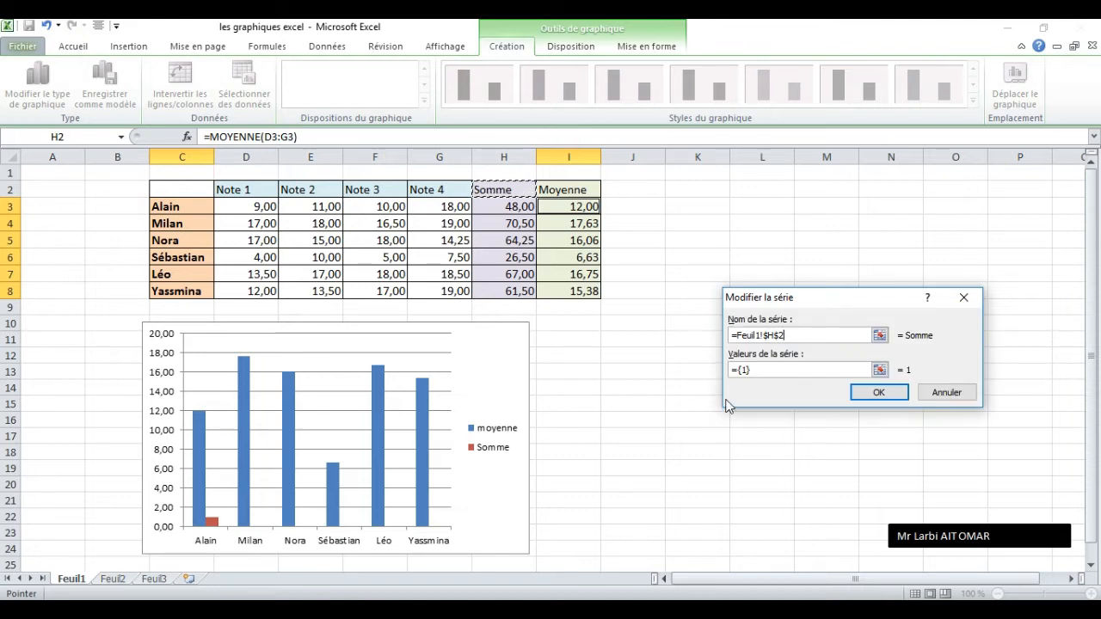
left_click(879, 370)
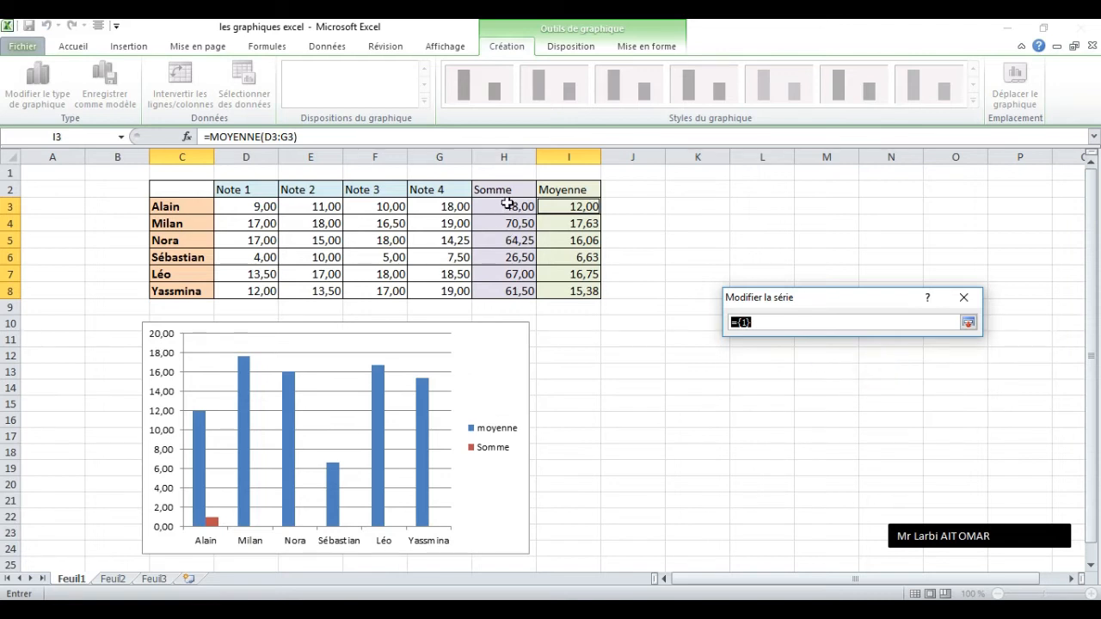
left_click_drag(508, 204, 508, 289)
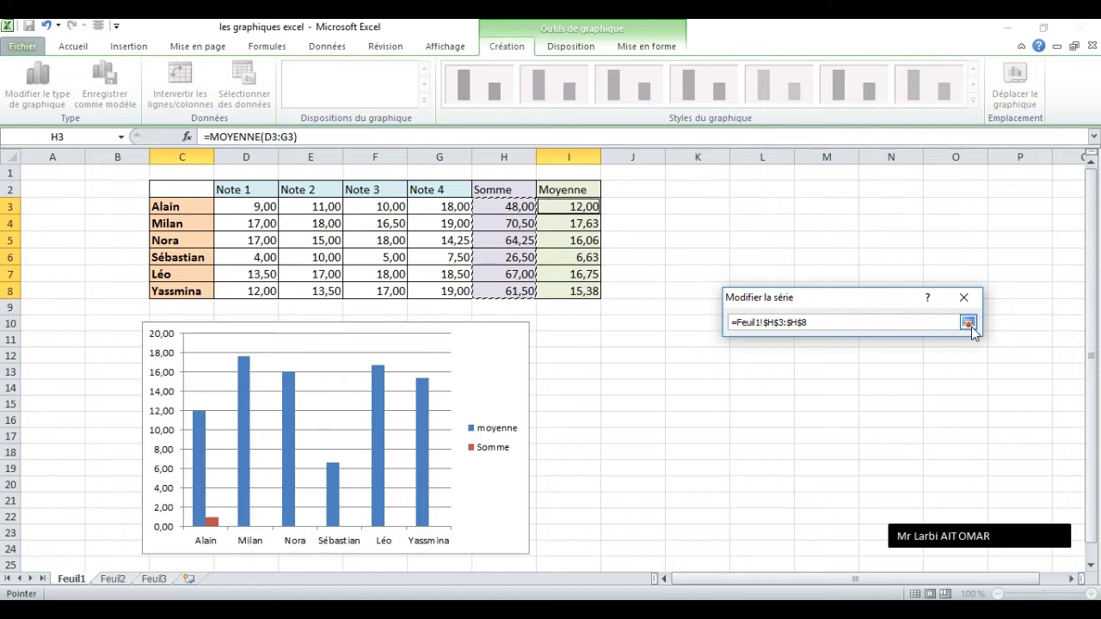
left_click(968, 322)
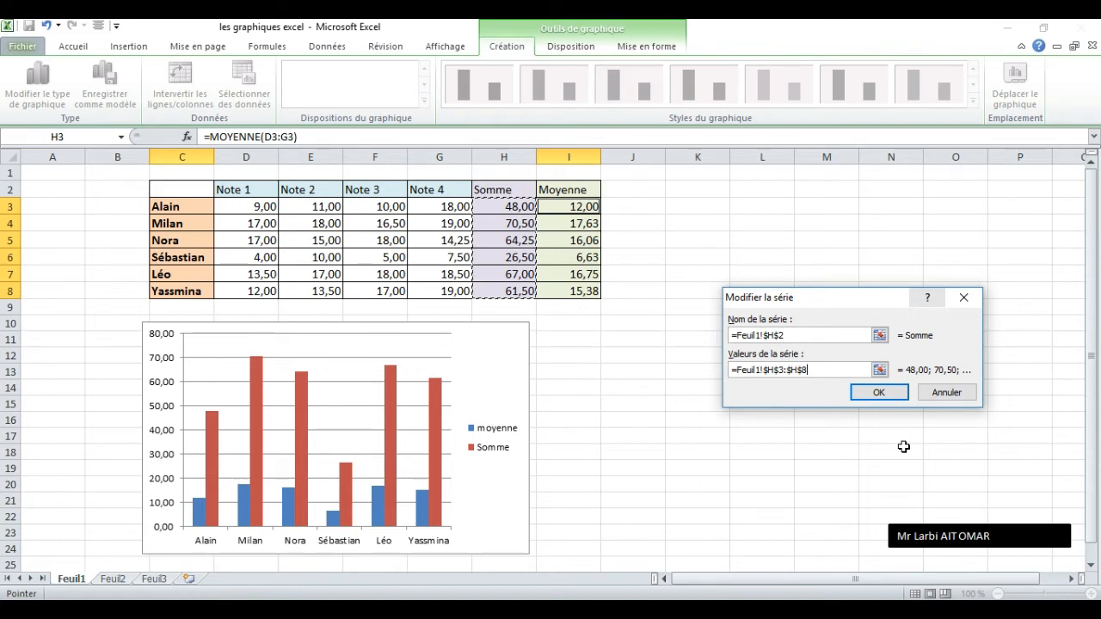
left_click(877, 392)
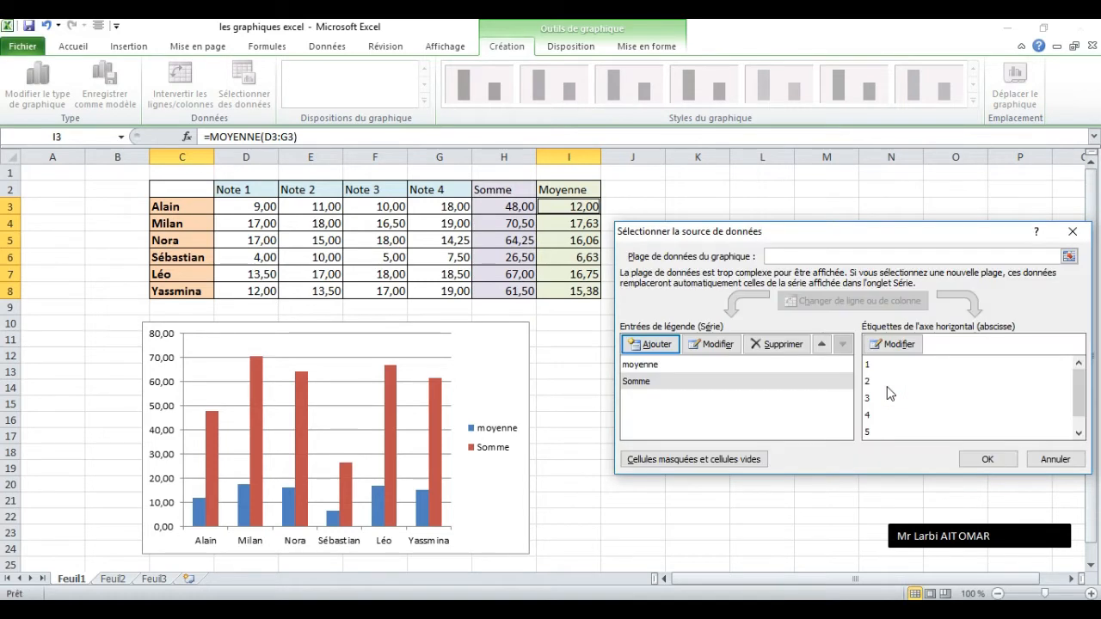
Accept the data source settings and delete the Somme series from the chart.
left_click(983, 458)
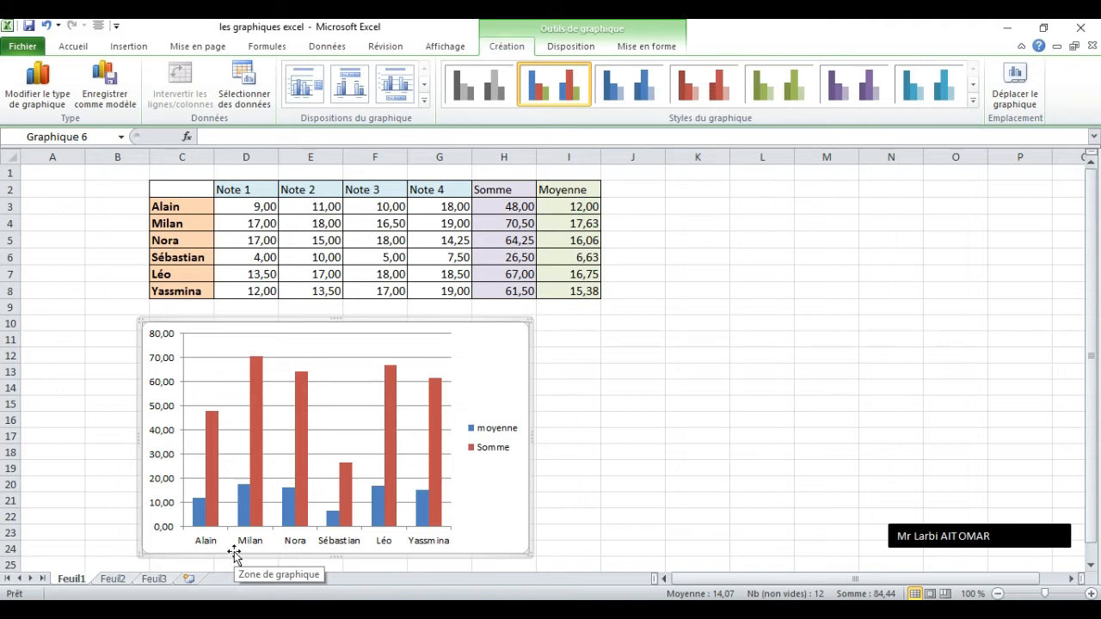
left_click(298, 414)
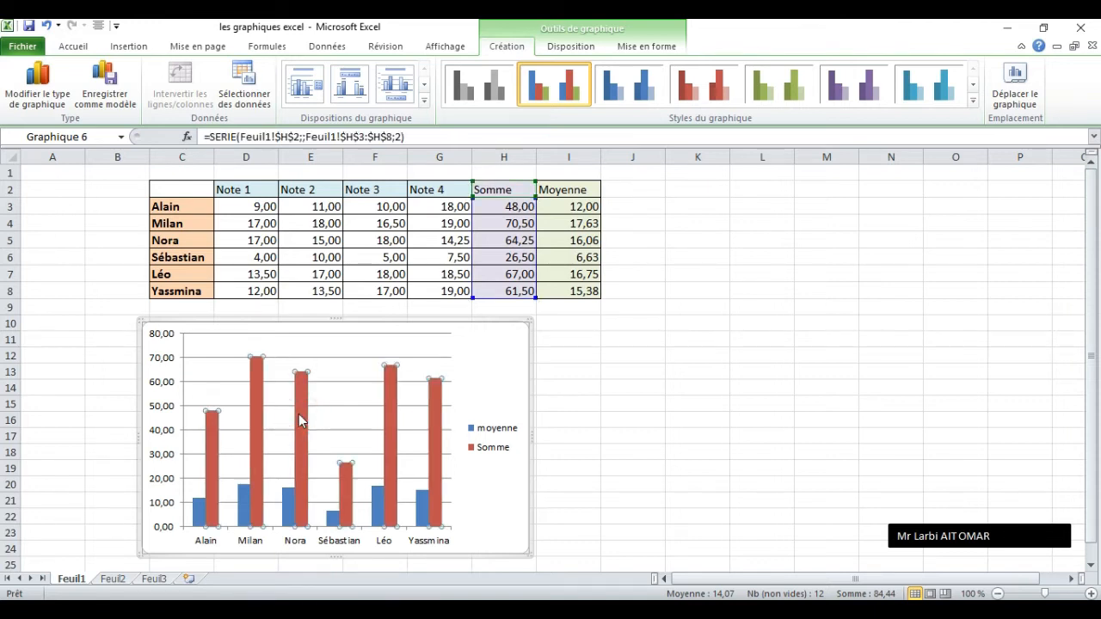
key("Delete")
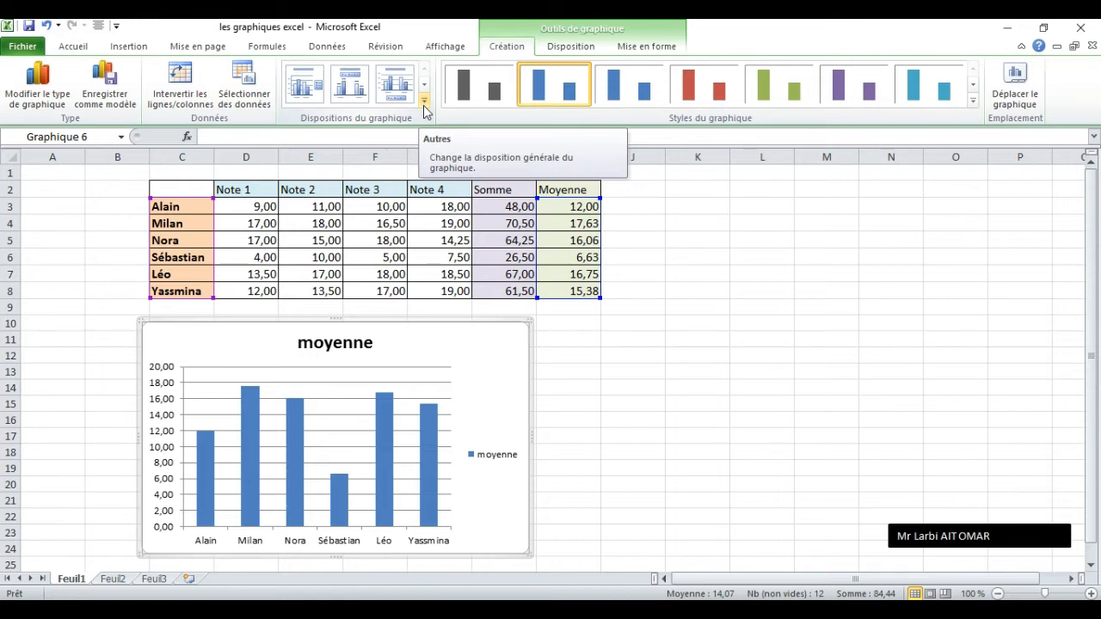
Try the second and third chart layouts, and return the chart to the first layout.
left_click(350, 86)
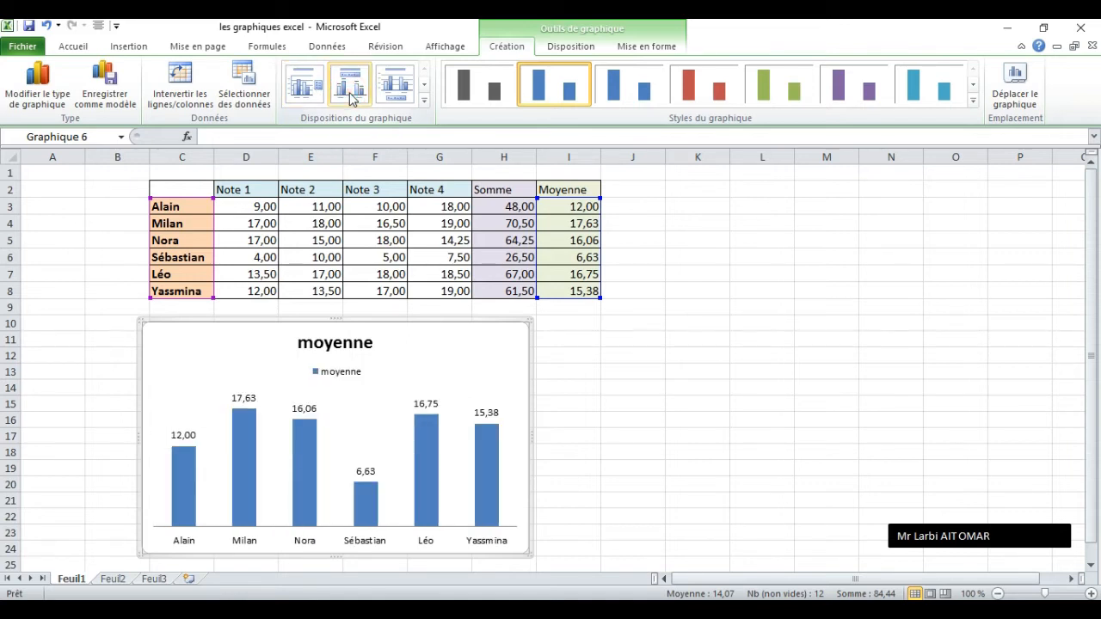
left_click(406, 94)
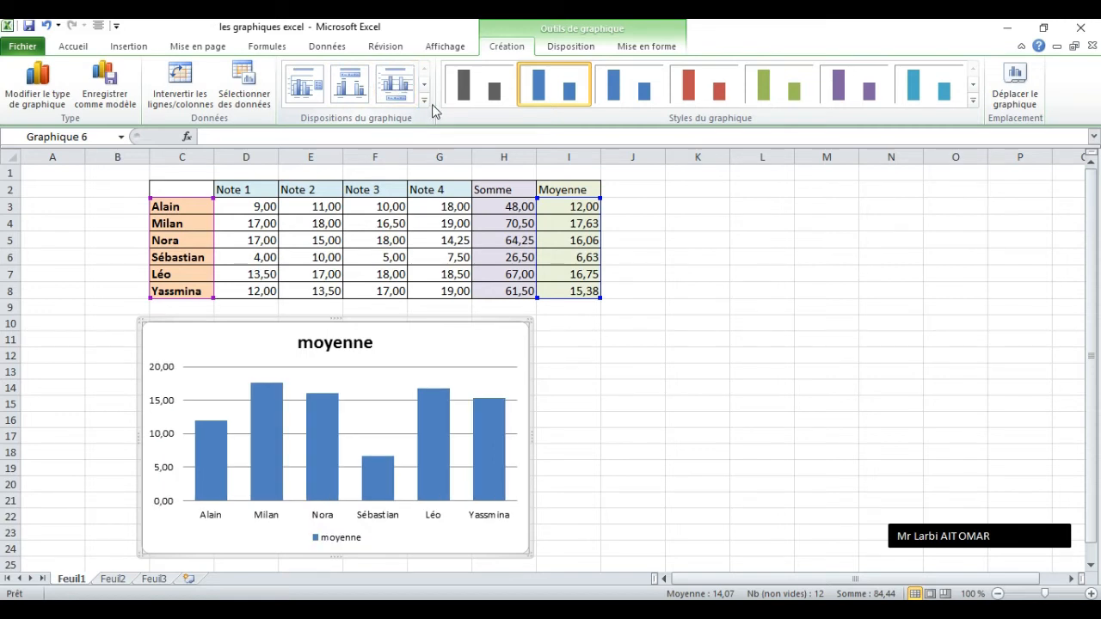
left_click(424, 100)
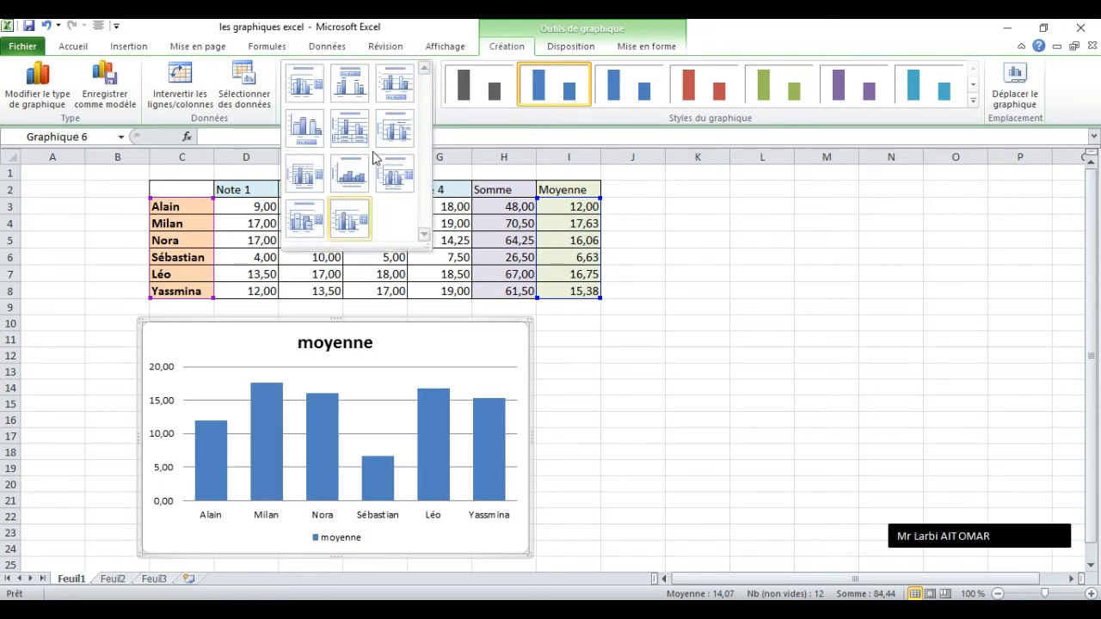
left_click(306, 86)
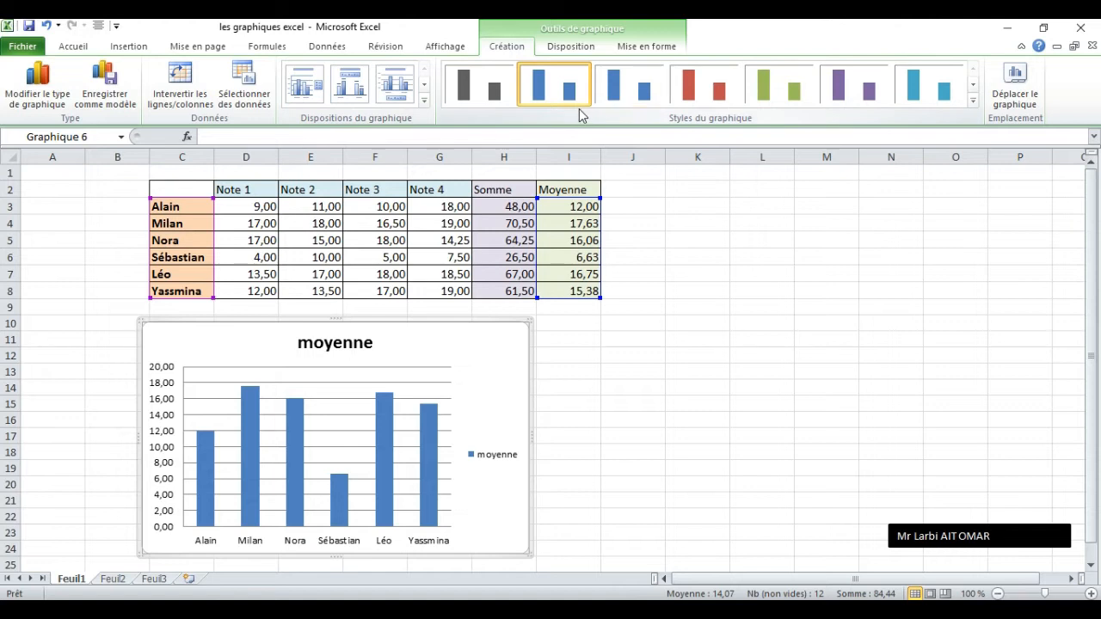
Apply the orange bevelled style with a white background to the column chart.
left_click(973, 101)
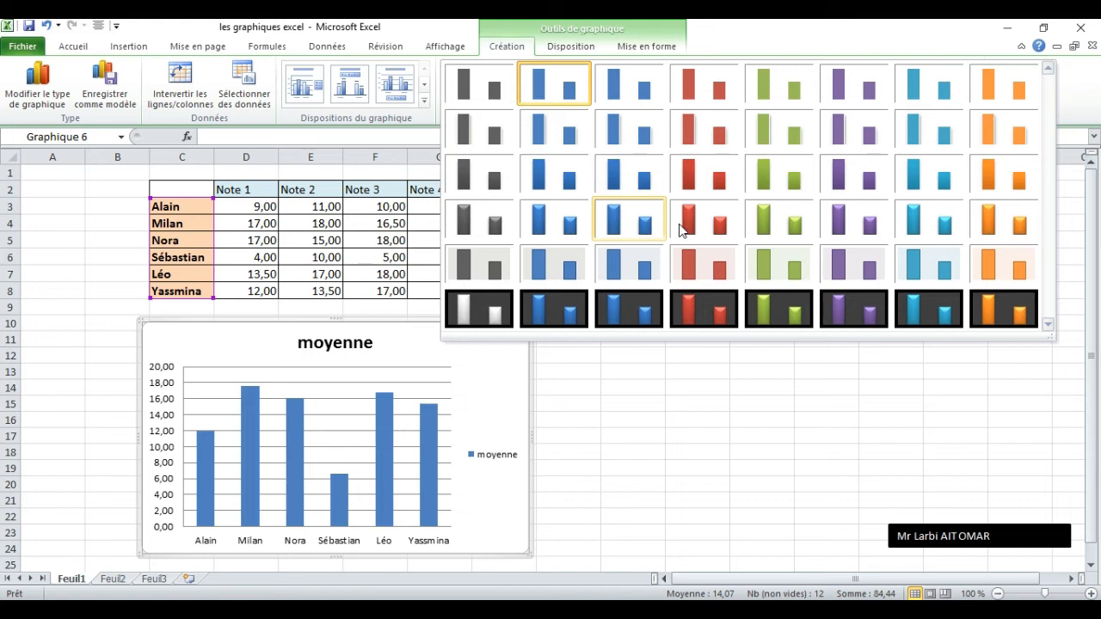
left_click(764, 222)
left_click(719, 101)
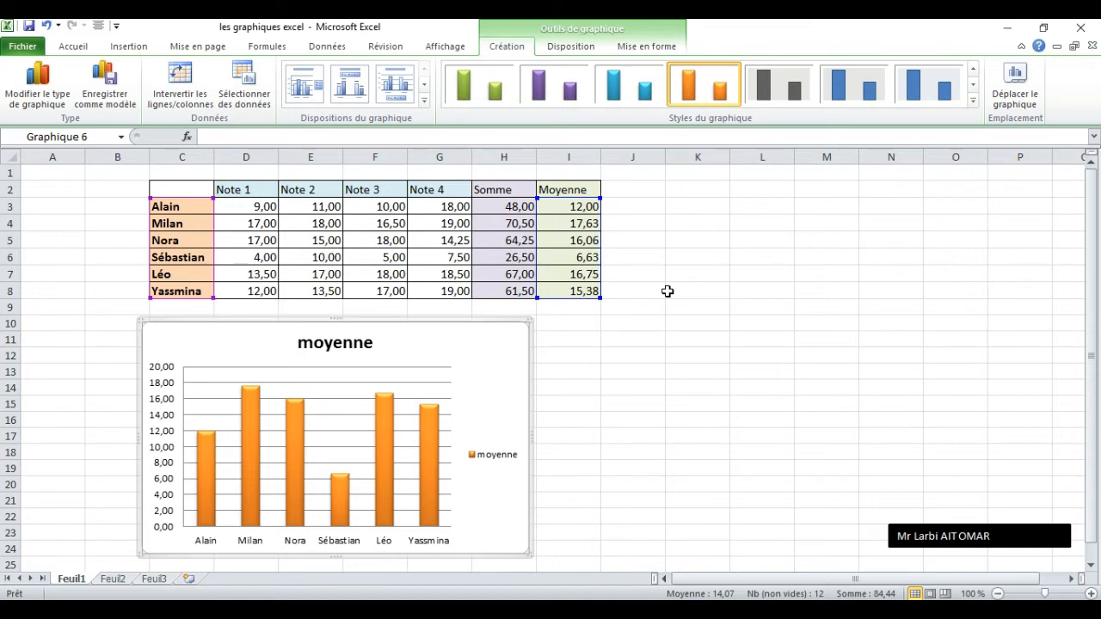
left_click(574, 47)
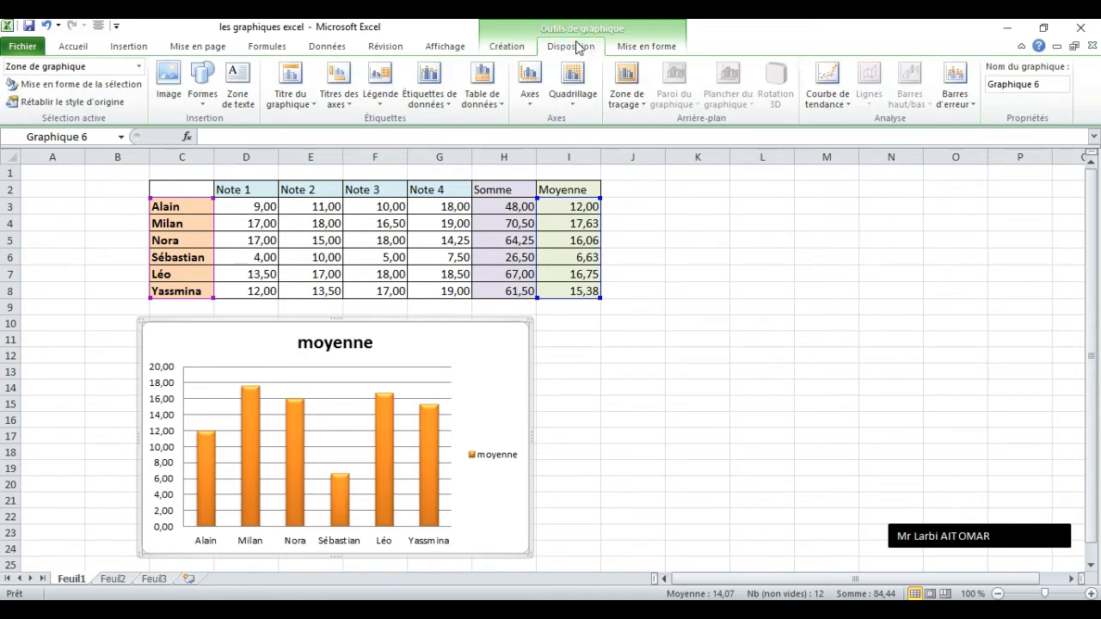
left_click(507, 46)
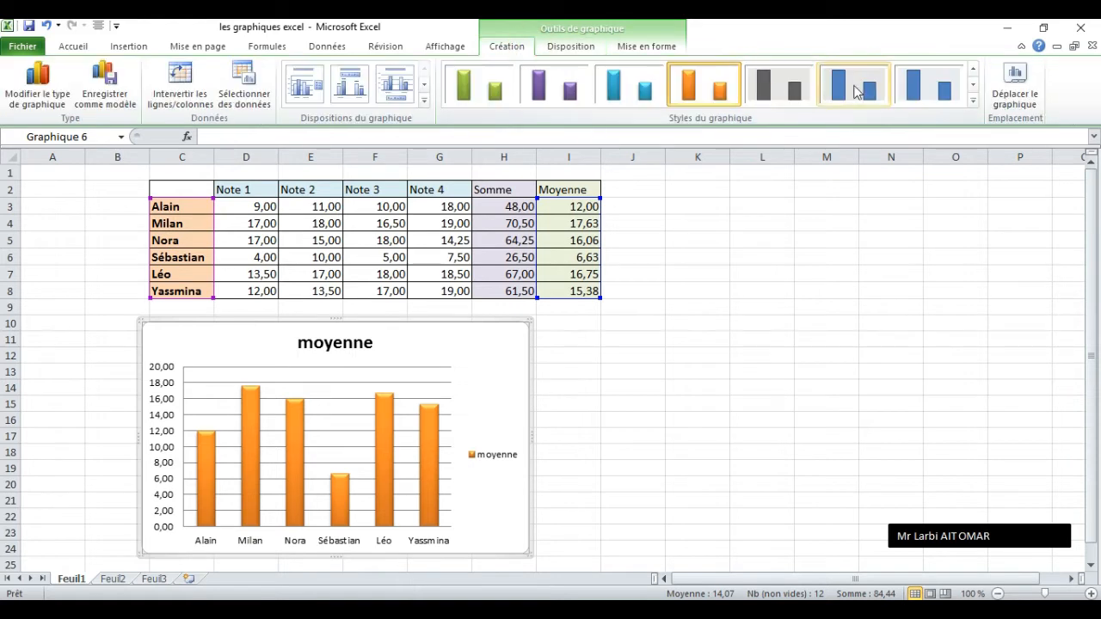
Remove the chart title and display it again with the Au-dessus du graphique option.
left_click(565, 49)
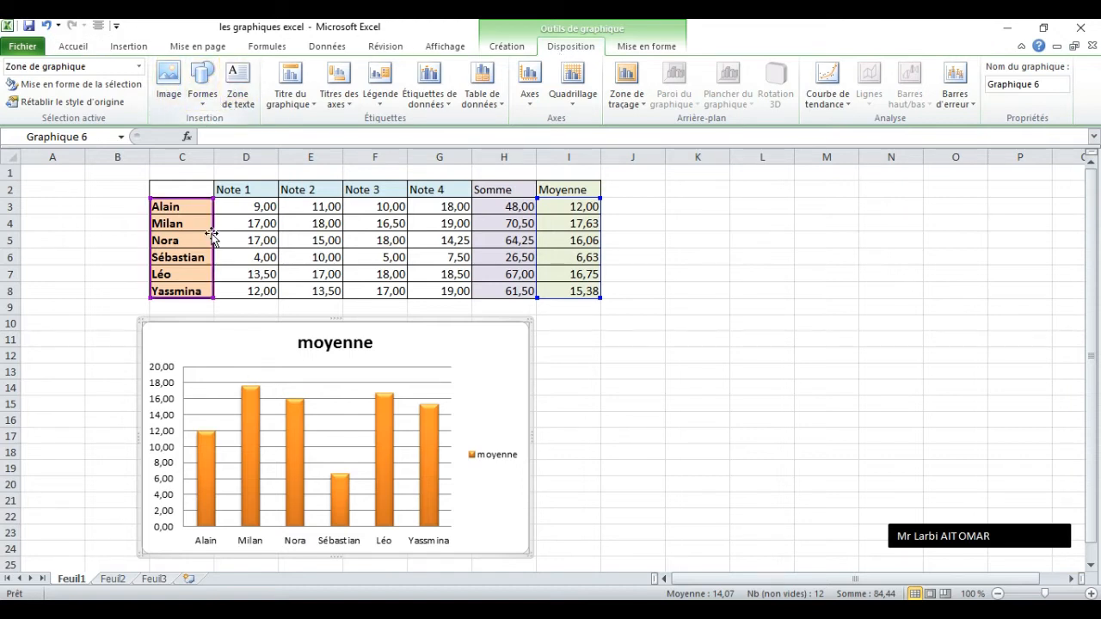
left_click(300, 104)
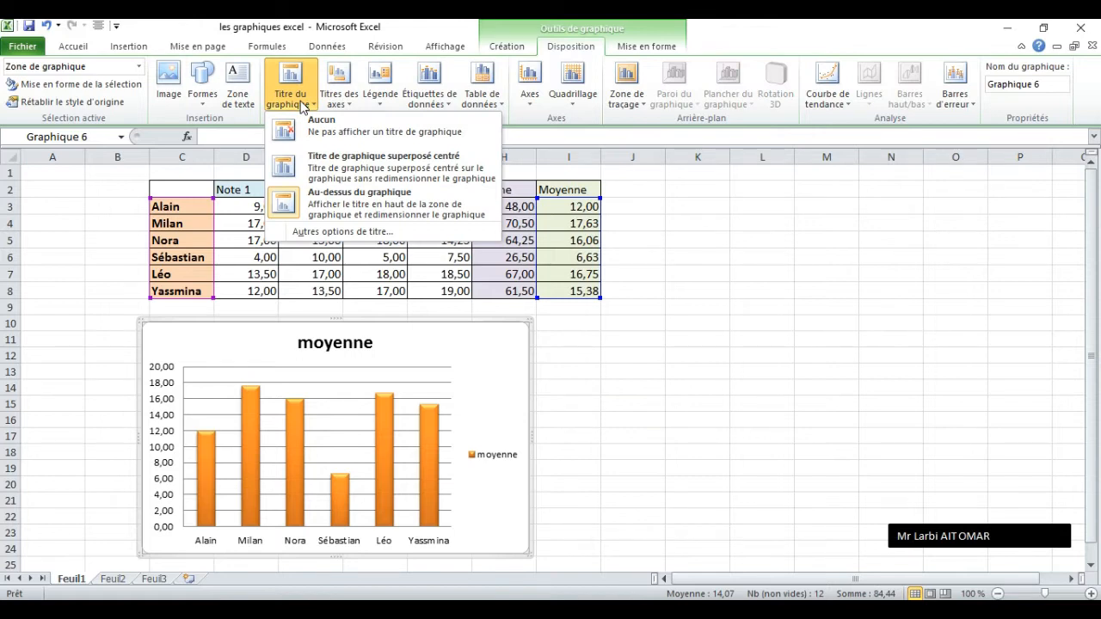
left_click(316, 123)
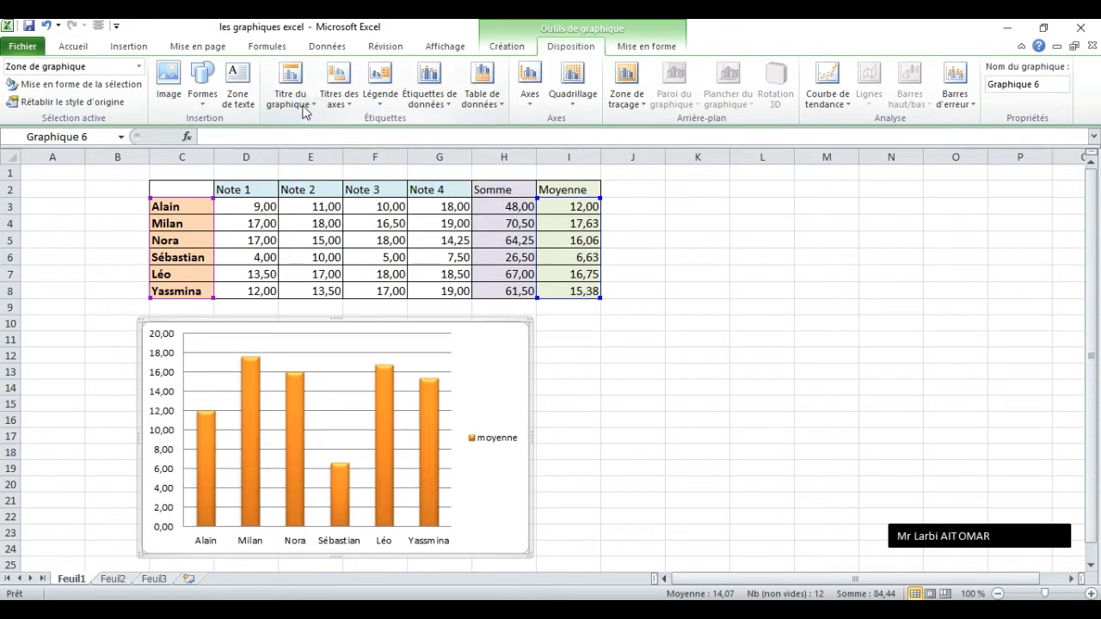
left_click(303, 104)
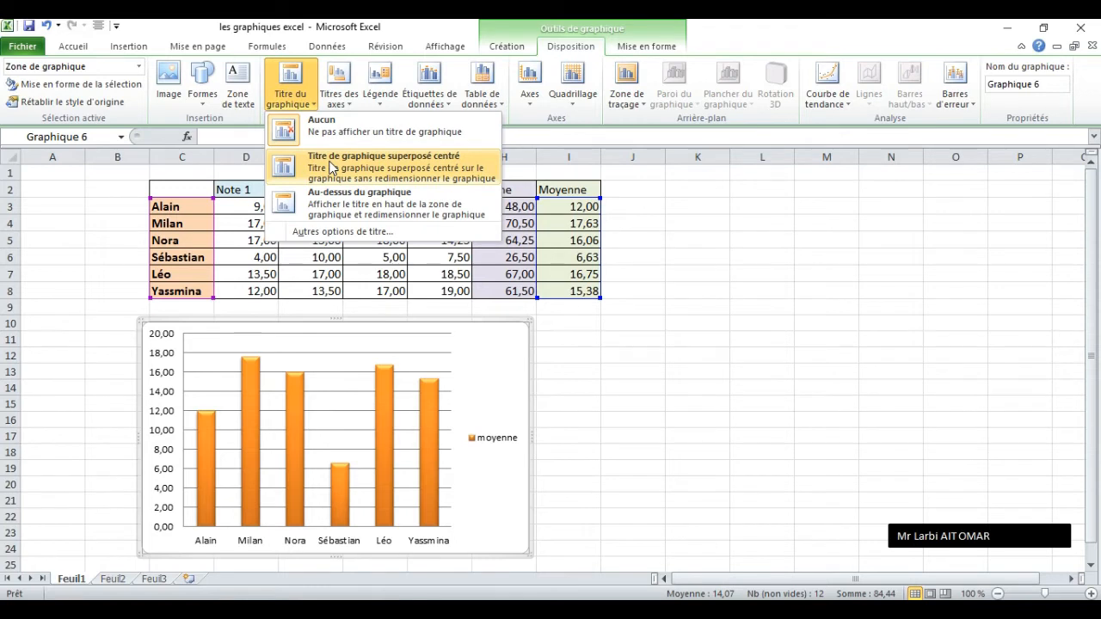
left_click(366, 196)
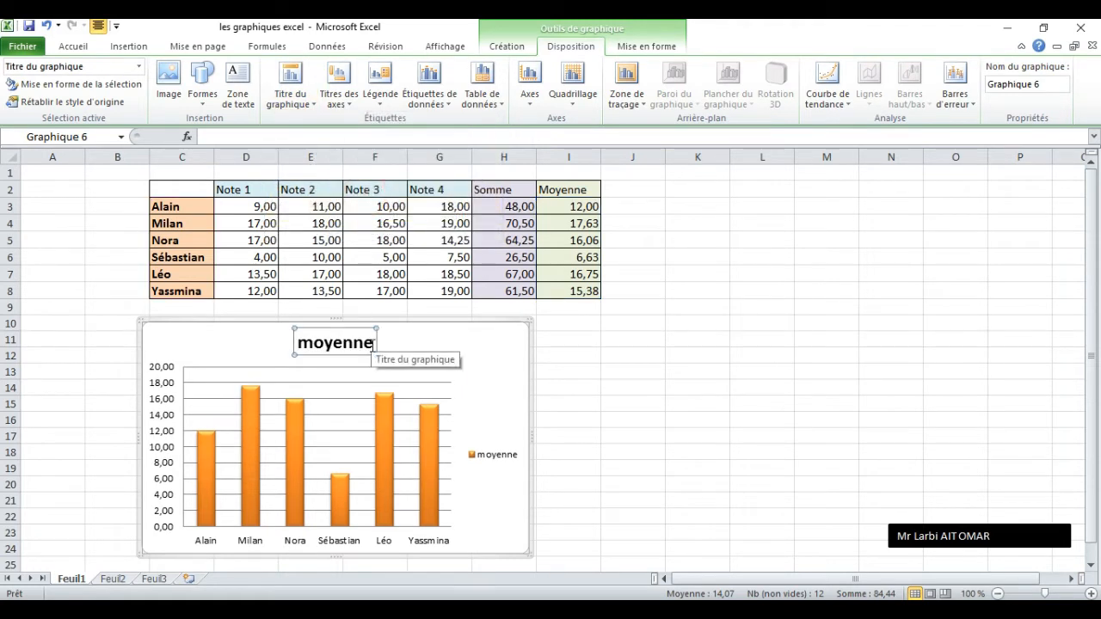
Replace the chart title text with "la moyenne des élèves".
left_click(373, 342)
key("BackSpace")
key("BackSpace")
key("BackSpace")
key("BackSpace")
key("BackSpace")
key("BackSpace")
key("BackSpace")
type("la moyenne des él")
key("BackSpace")
type("lèves")
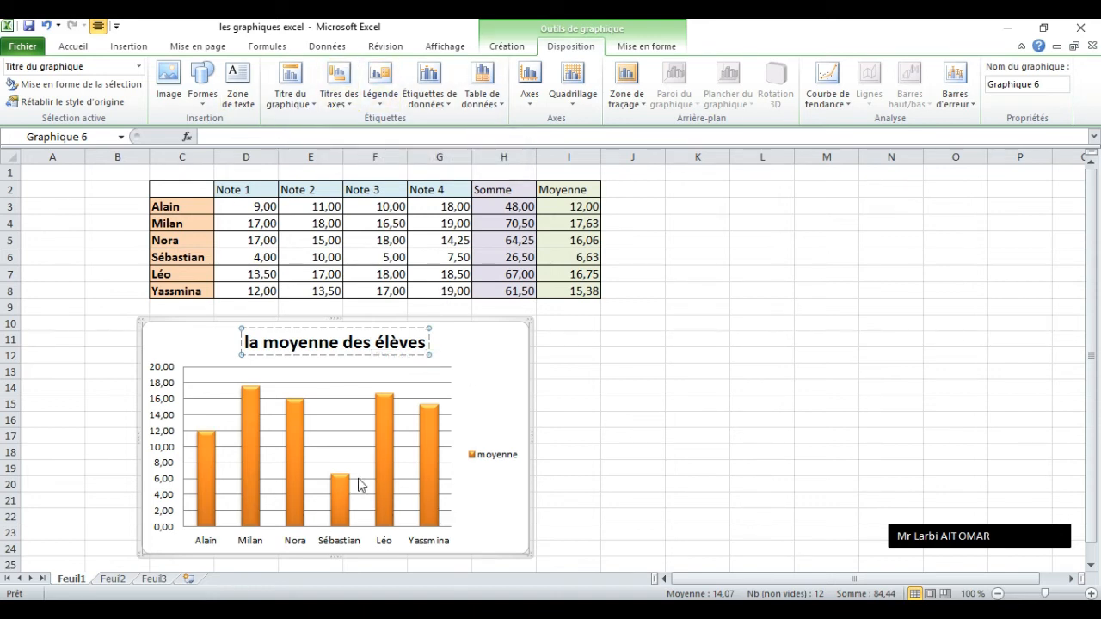
Add a title below the chart's primary horizontal axis with the text "les noms".
left_click(340, 82)
mouse_move(402, 125)
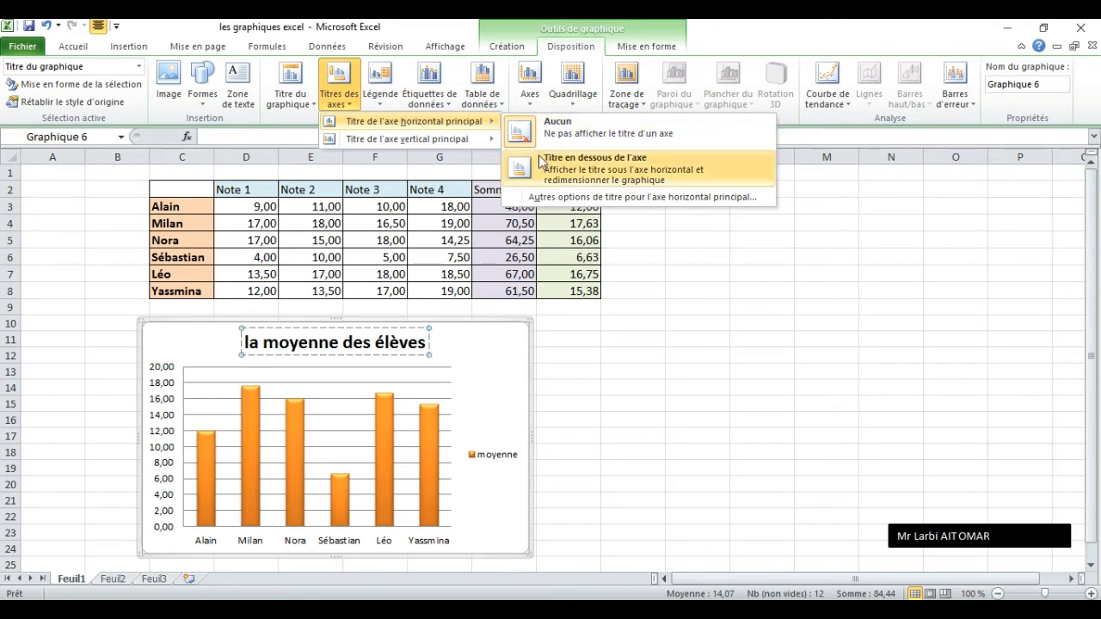
left_click(588, 178)
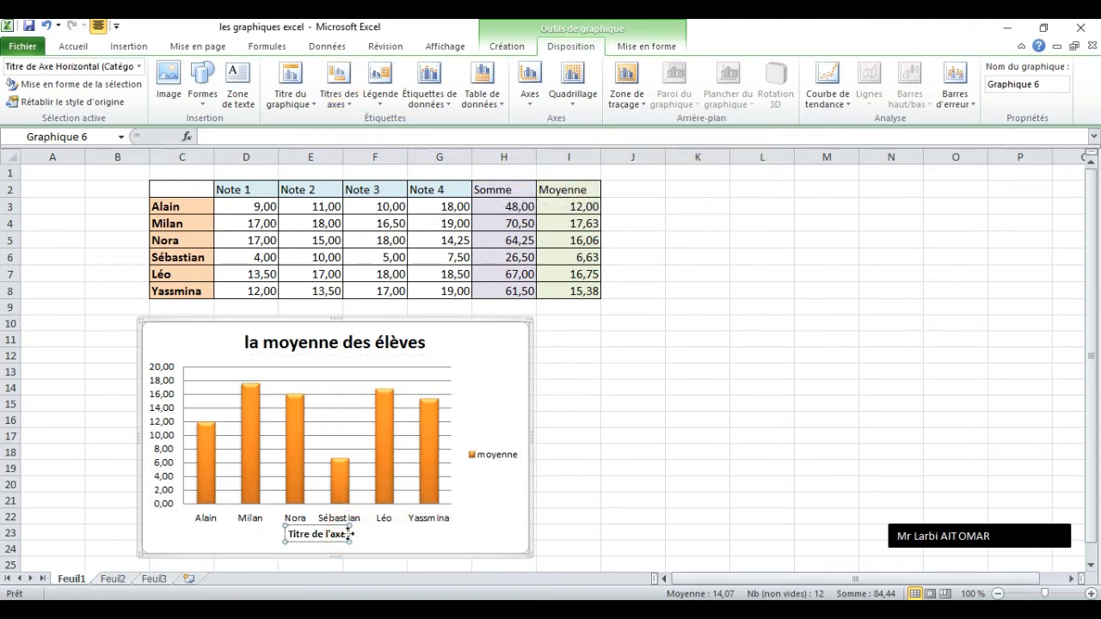
key("BackSpace")
key("BackSpace")
key("BackSpace")
key("BackSpace")
key("BackSpace")
key("BackSpace")
key("BackSpace")
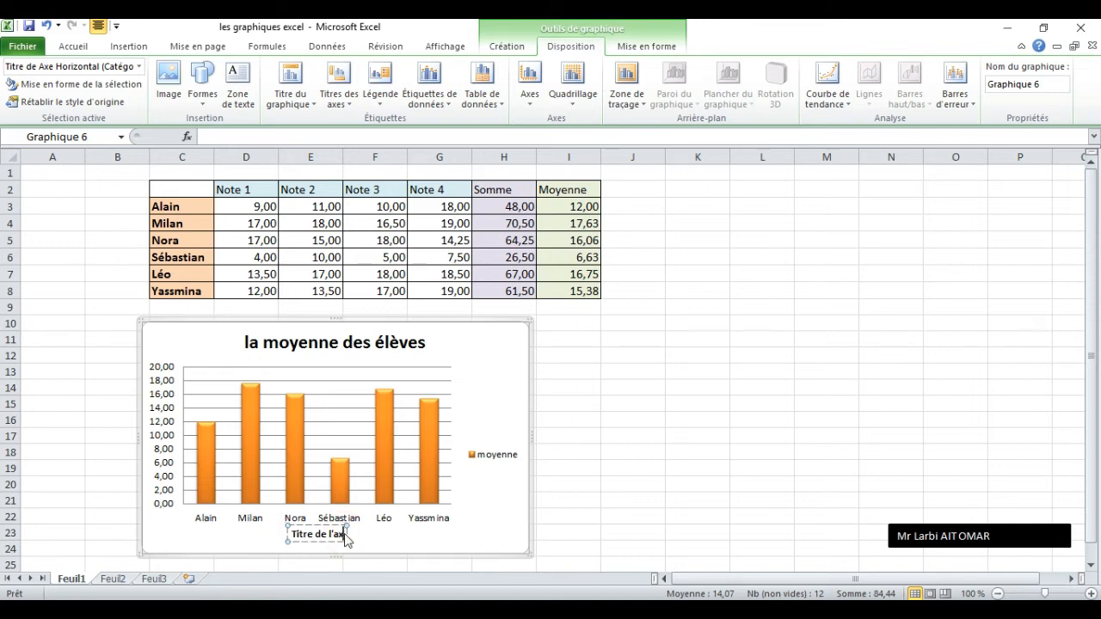
key("BackSpace")
key("BackSpace")
key("BackSpace")
key("BackSpace")
key("BackSpace")
key("BackSpace")
key("BackSpace")
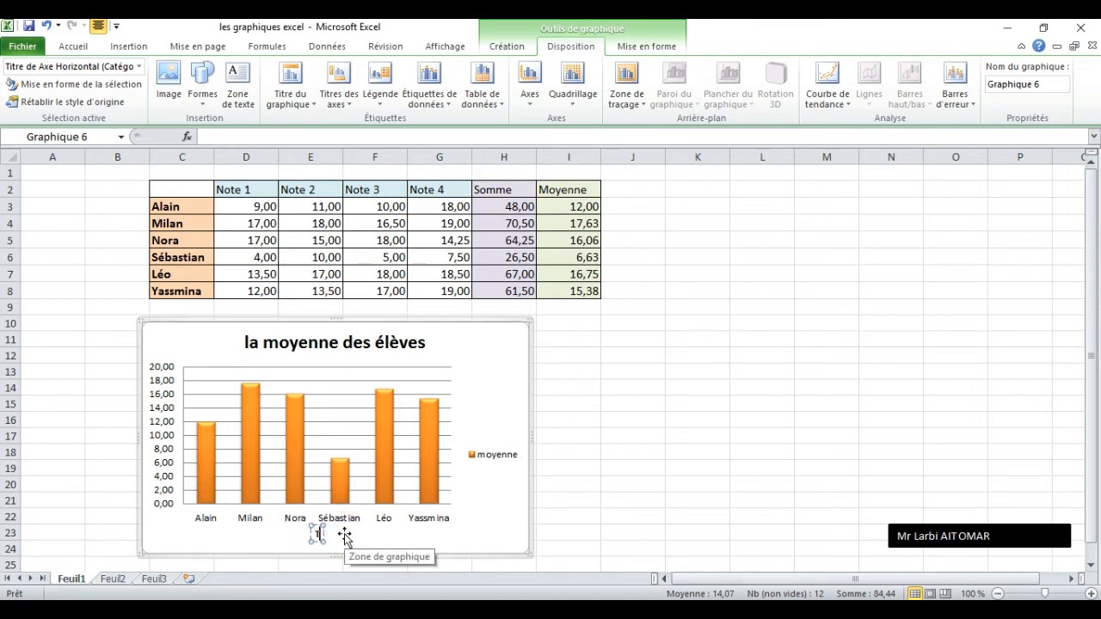
type("les noms")
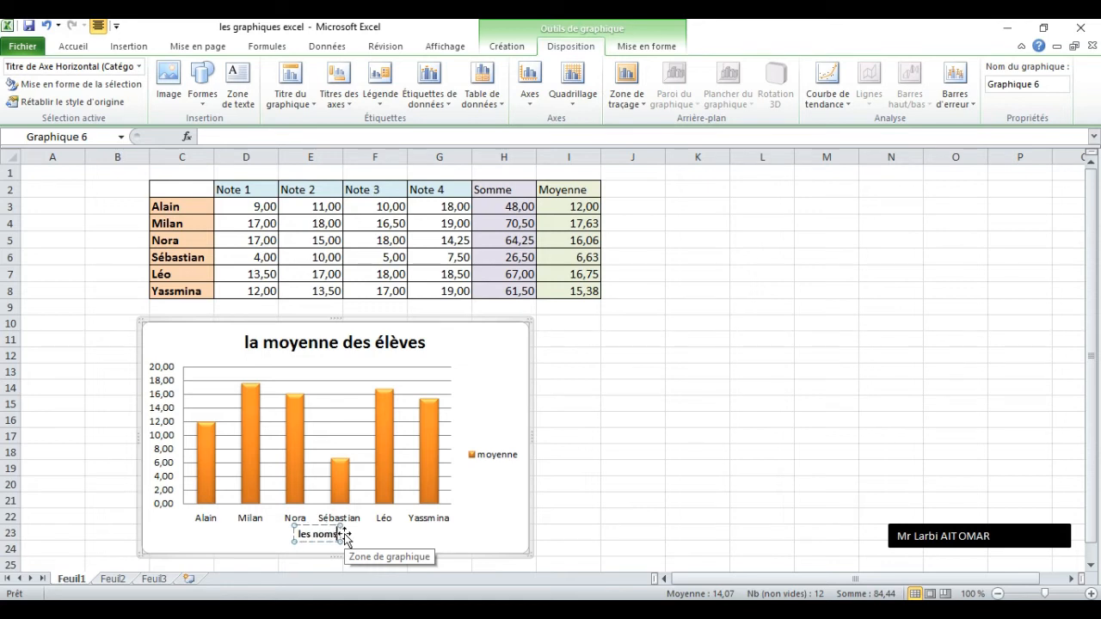
left_click(456, 539)
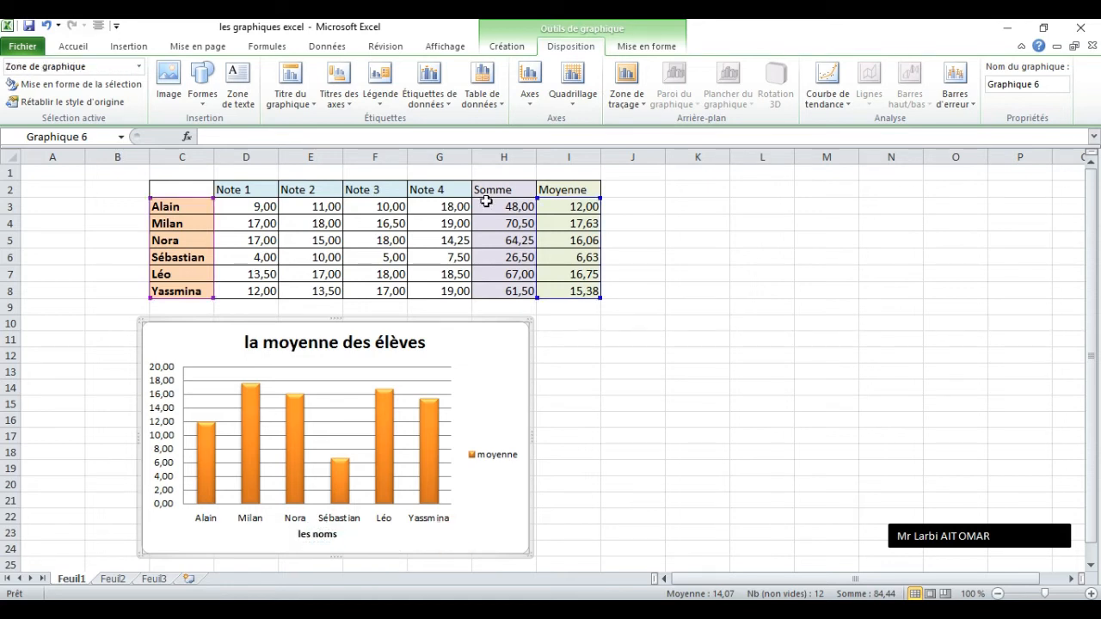
Add a title with vertical text (Titre vertical) to the primary vertical axis, reading "la moyenne".
left_click(338, 96)
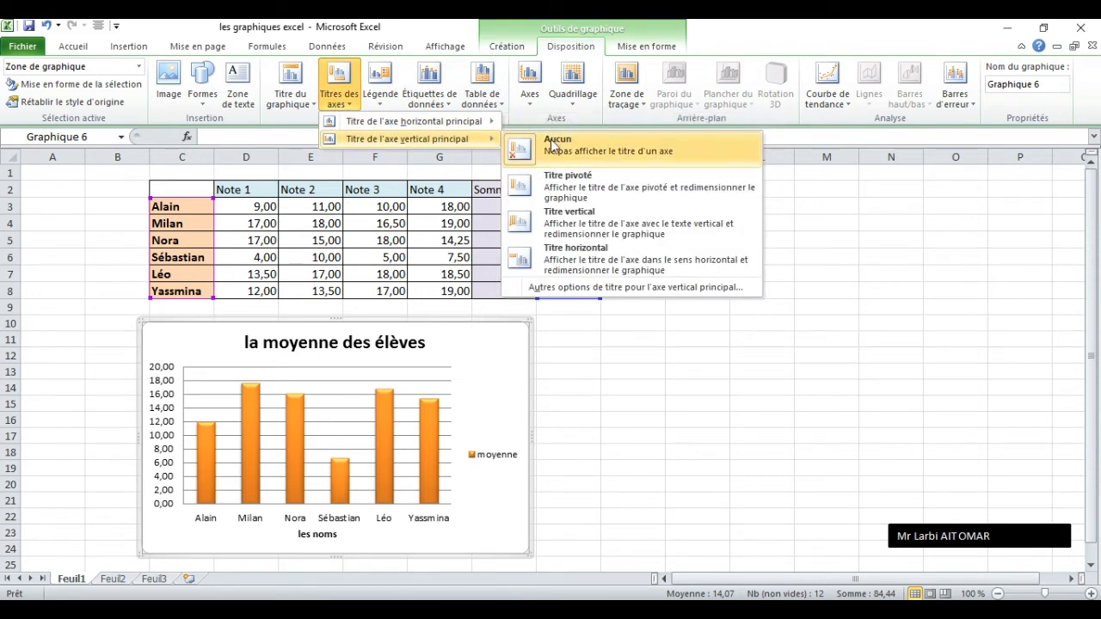
left_click(573, 229)
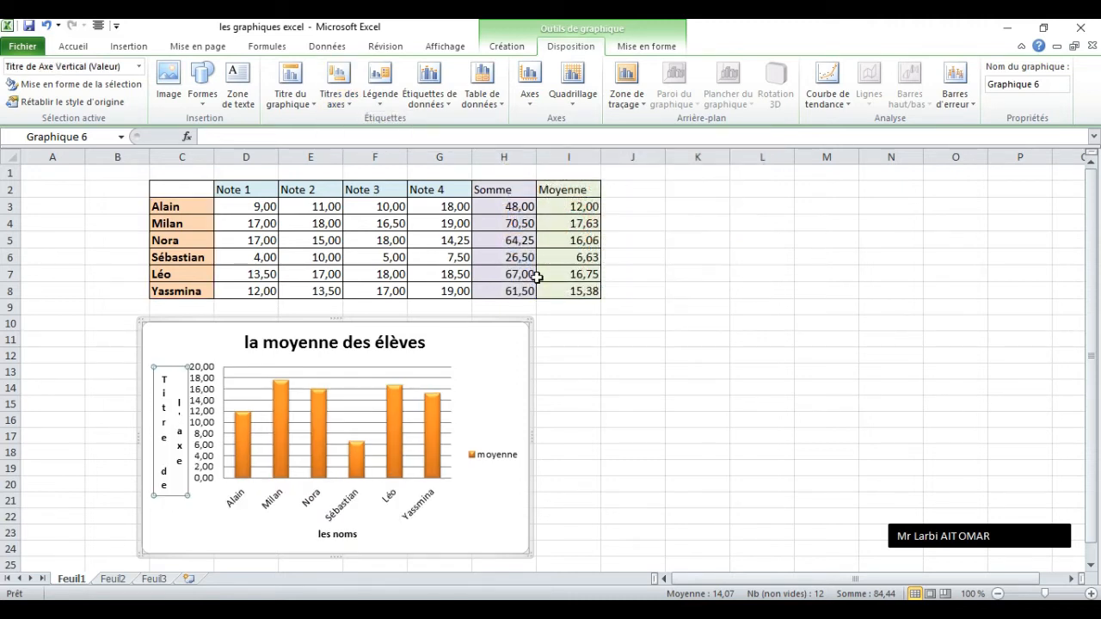
left_click(163, 487)
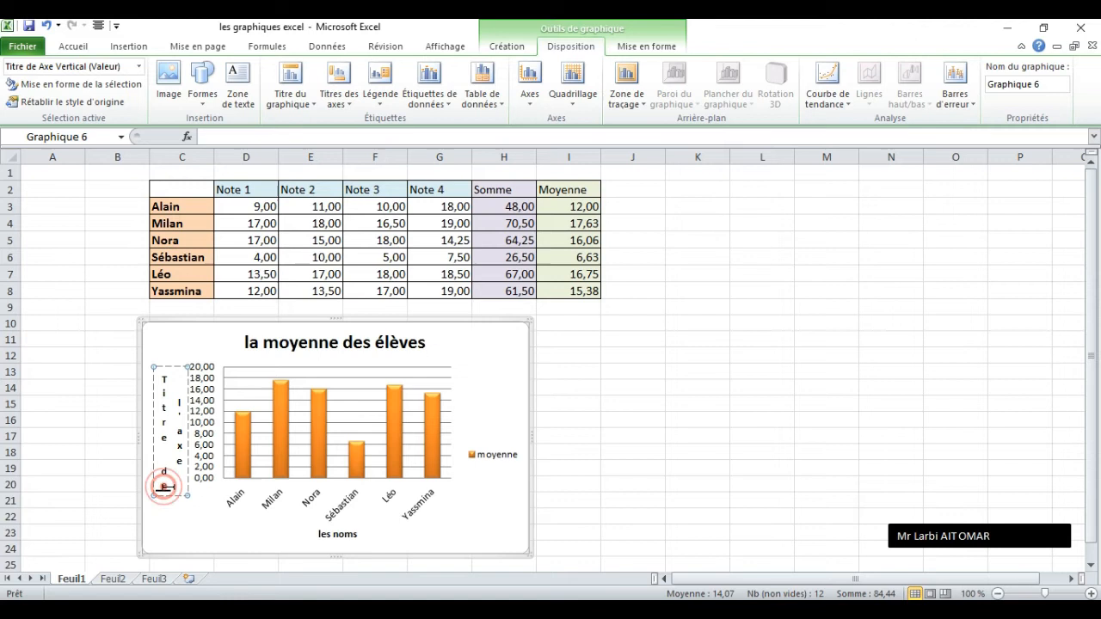
key("BackSpace")
key("BackSpace")
key("BackSpace")
key("BackSpace")
key("BackSpace")
key("BackSpace")
key("BackSpace")
key("BackSpace")
key("BackSpace")
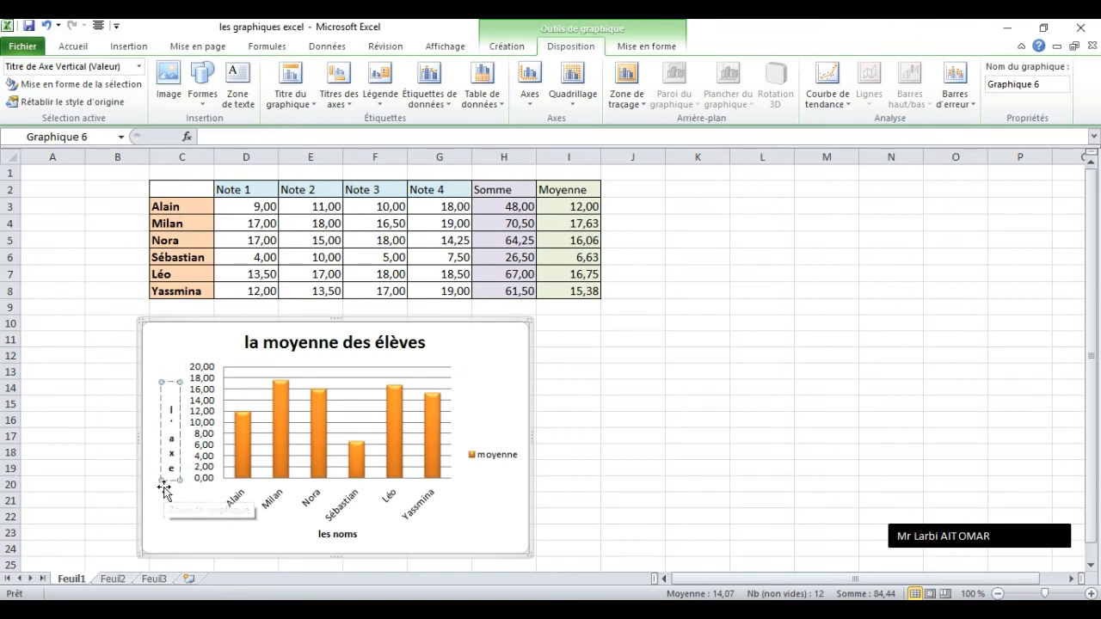
key("BackSpace")
key("BackSpace")
key("BackSpace")
key("BackSpace")
key("BackSpace")
type("la moye")
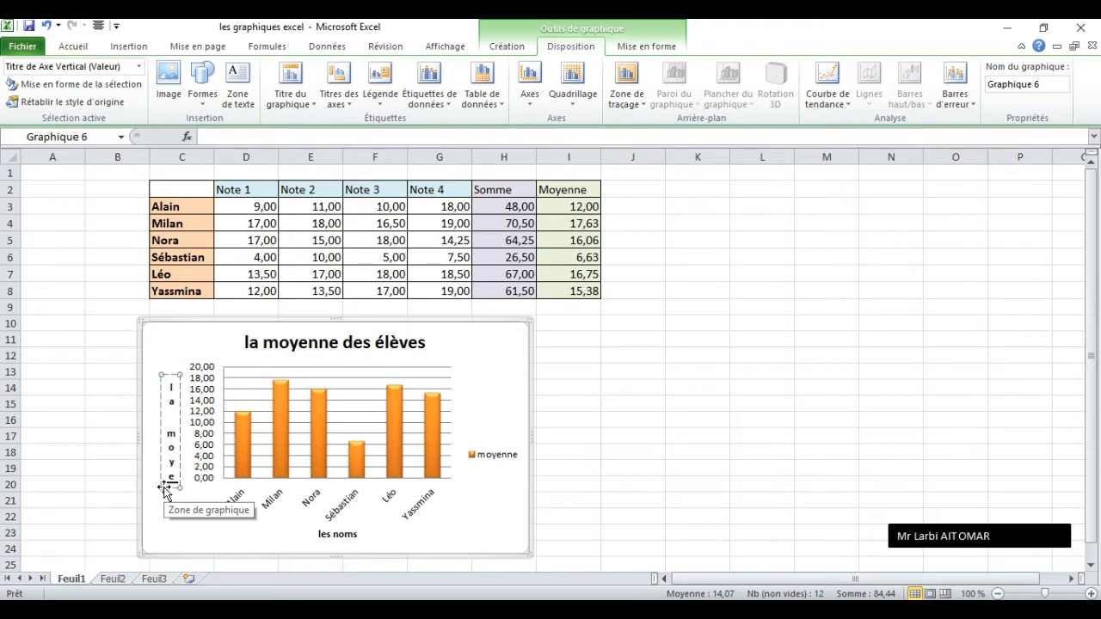
type("nne")
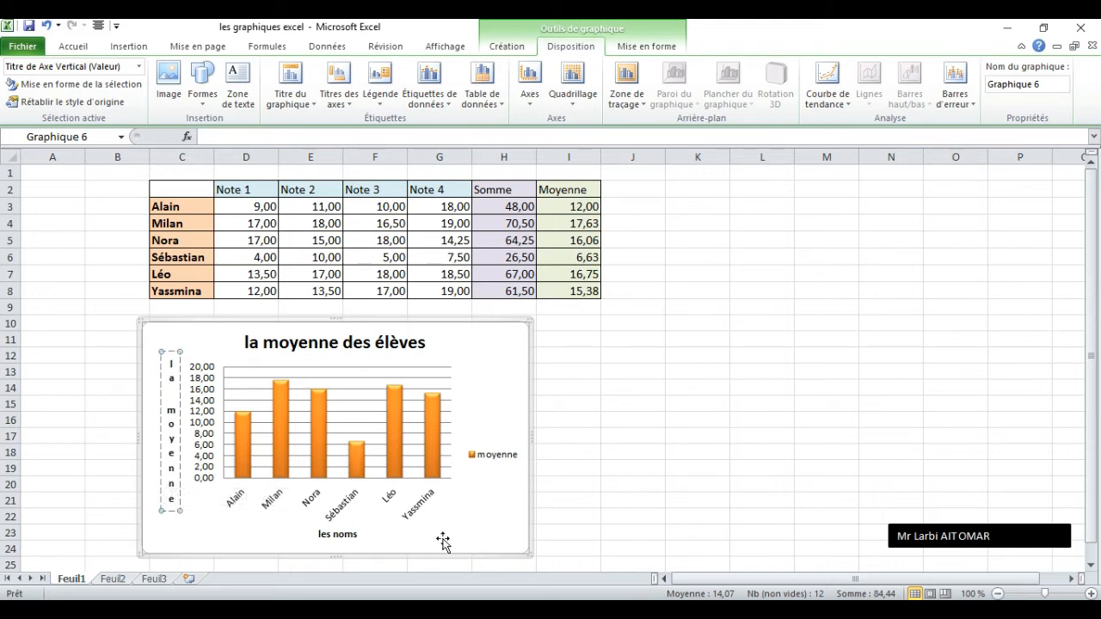
left_click(479, 522)
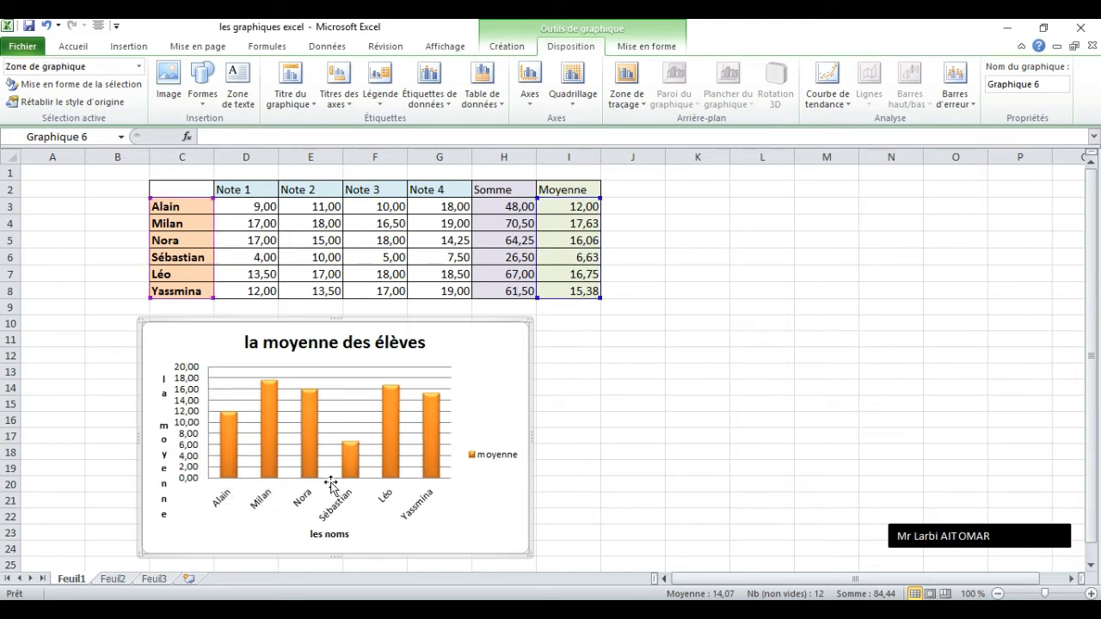
Try the legend above the chart, and put it back on the chart's right side.
left_click(379, 101)
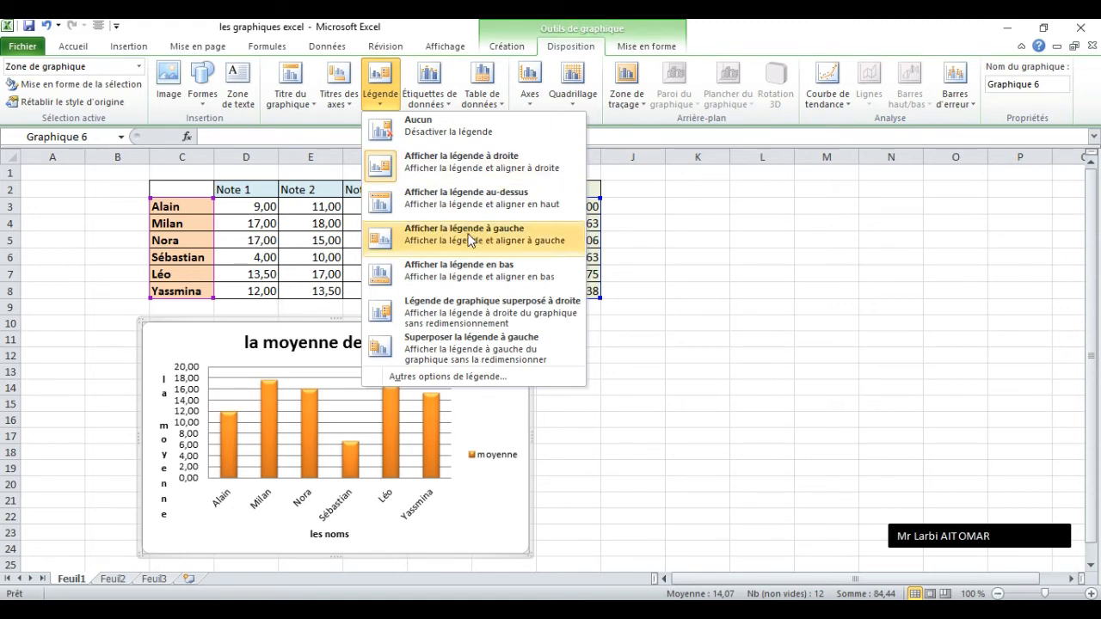
left_click(465, 203)
left_click(383, 90)
left_click(384, 91)
left_click(386, 93)
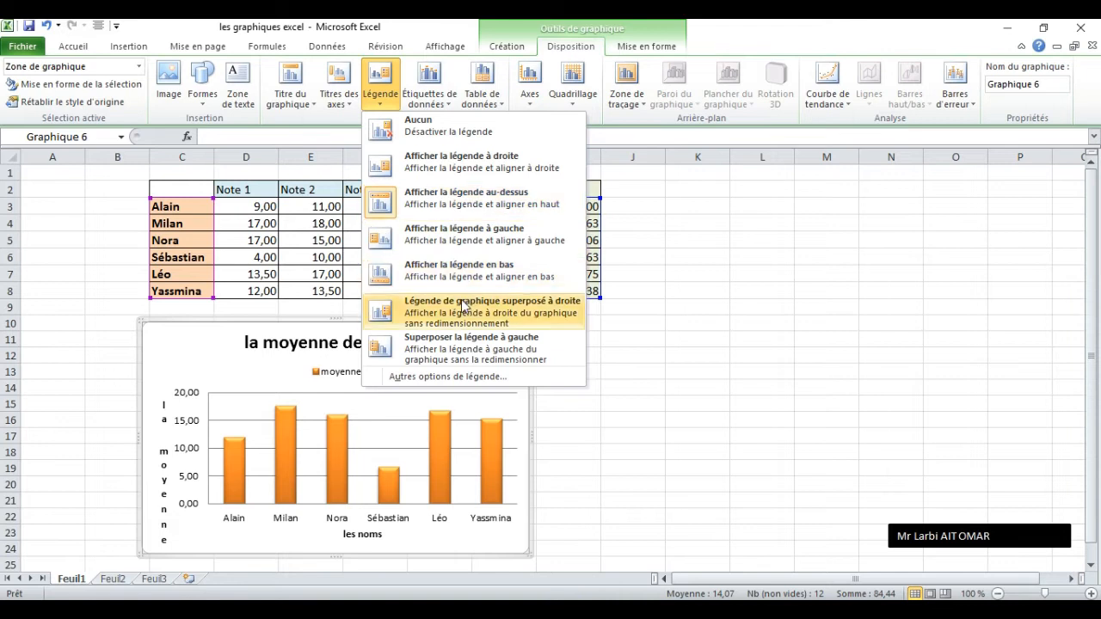
left_click(470, 169)
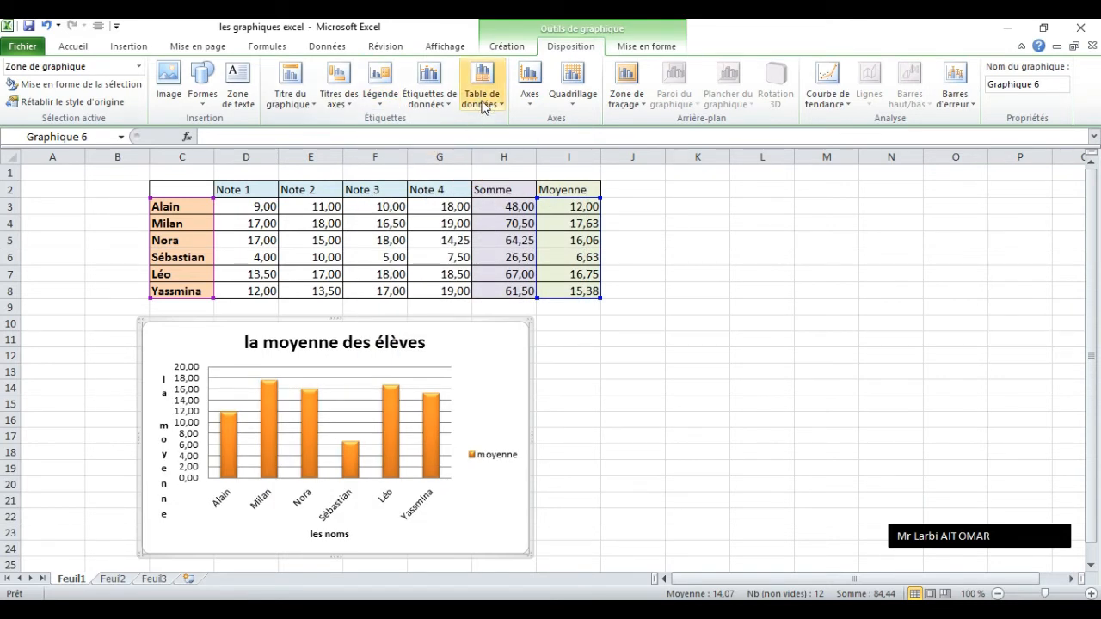
Show data labels centred on the chart's columns.
left_click(445, 104)
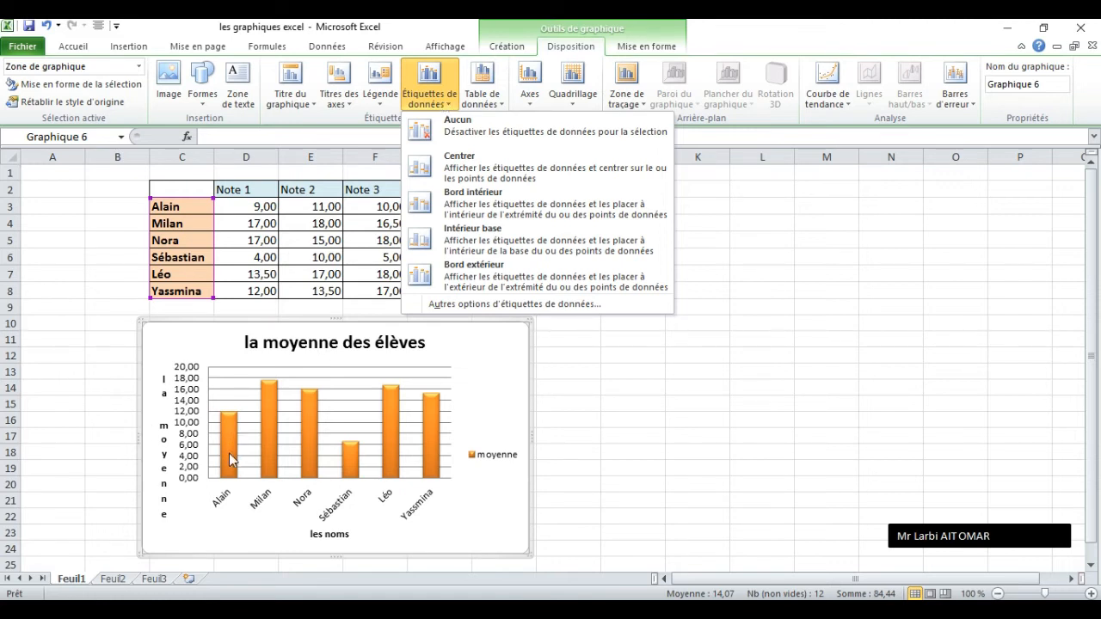
left_click(465, 168)
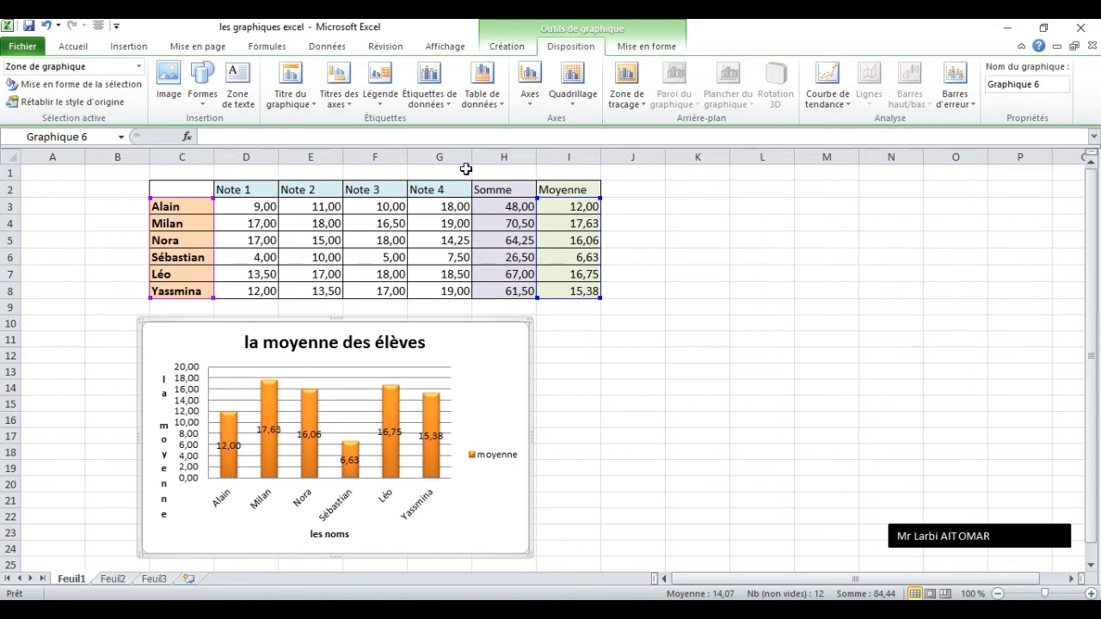
Remove the data labels from the chart's columns.
left_click(447, 97)
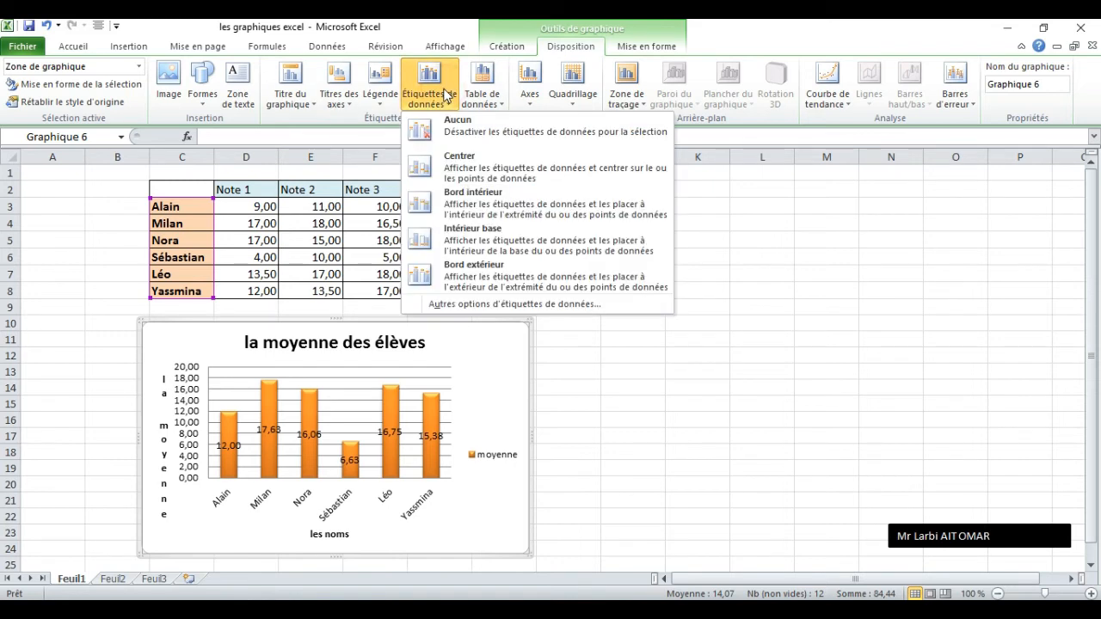
left_click(450, 125)
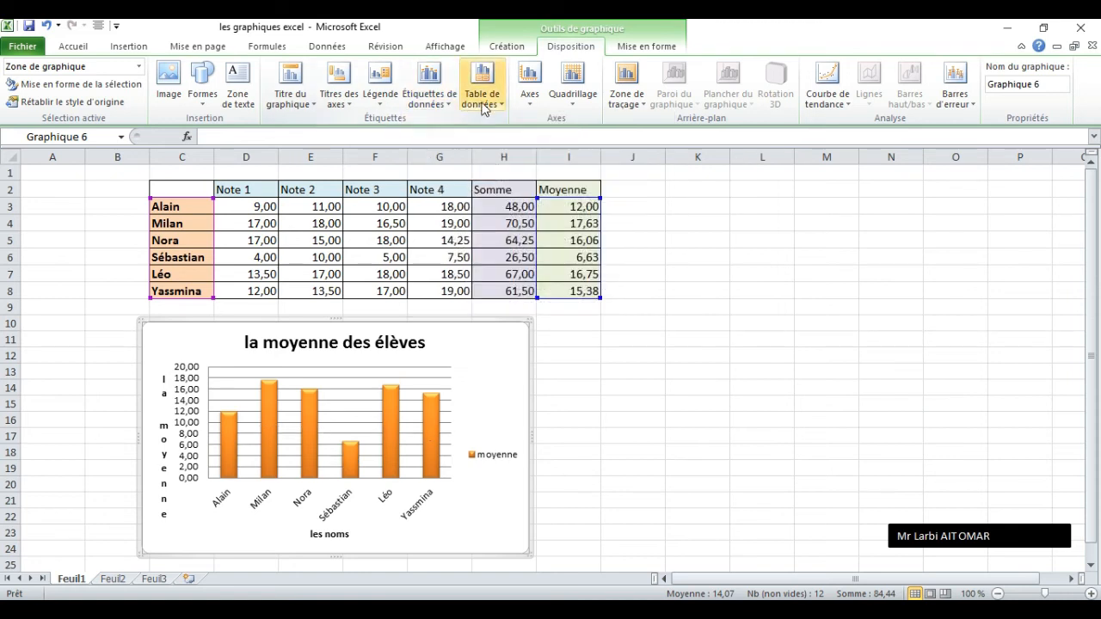
Try the data table without legend keys beneath the chart, and hide it again.
left_click(484, 102)
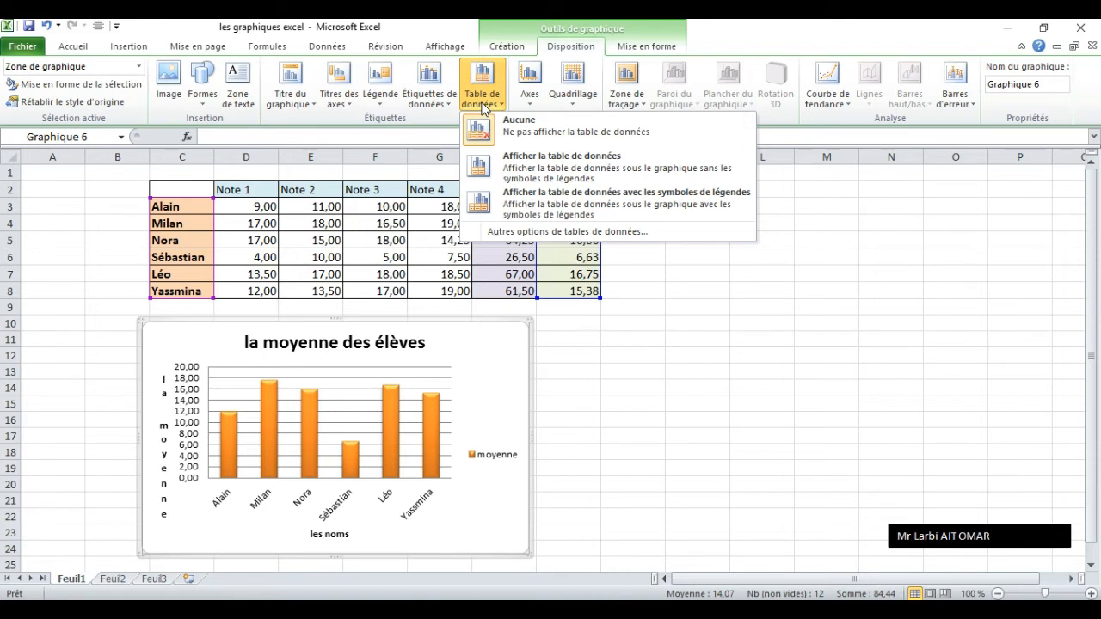
left_click(587, 167)
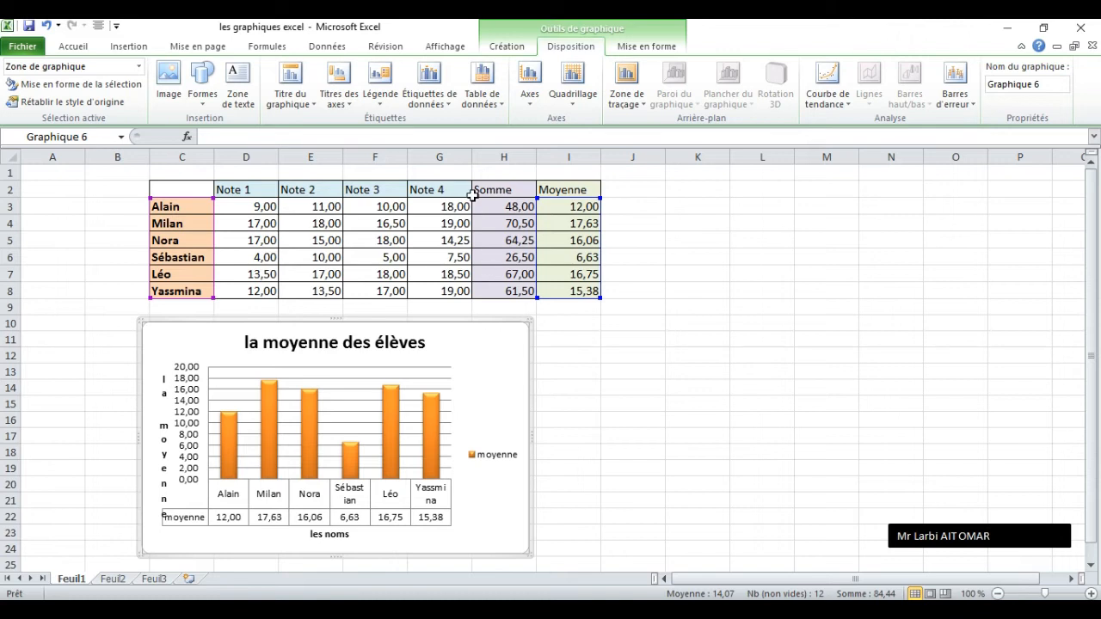
left_click(481, 86)
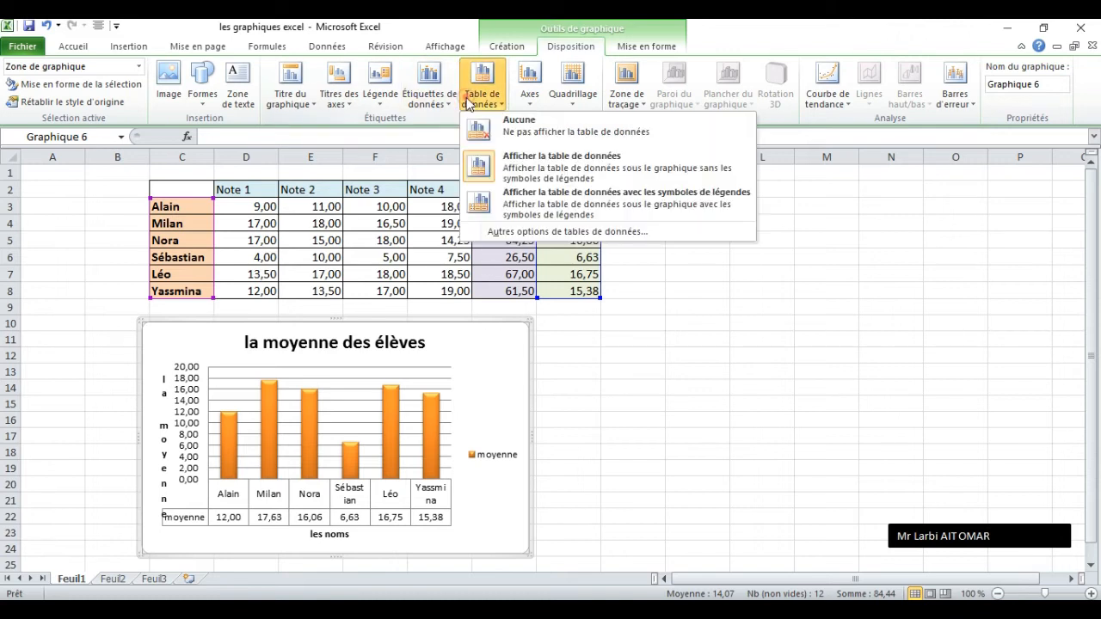
left_click(514, 138)
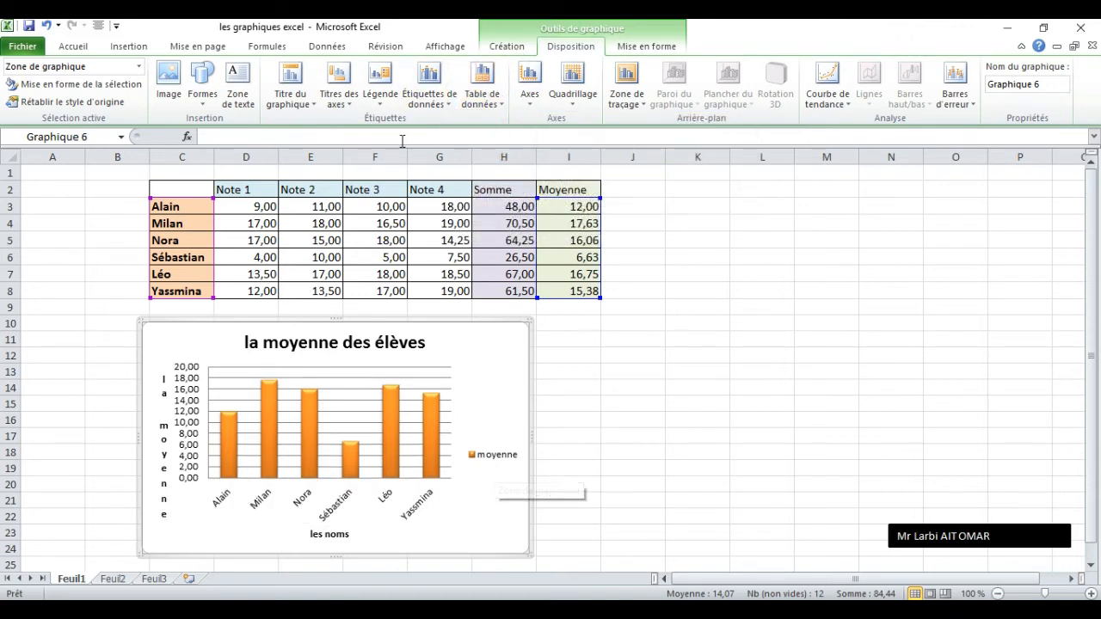
Try showing the primary horizontal axis without labels, and undo it.
left_click(540, 101)
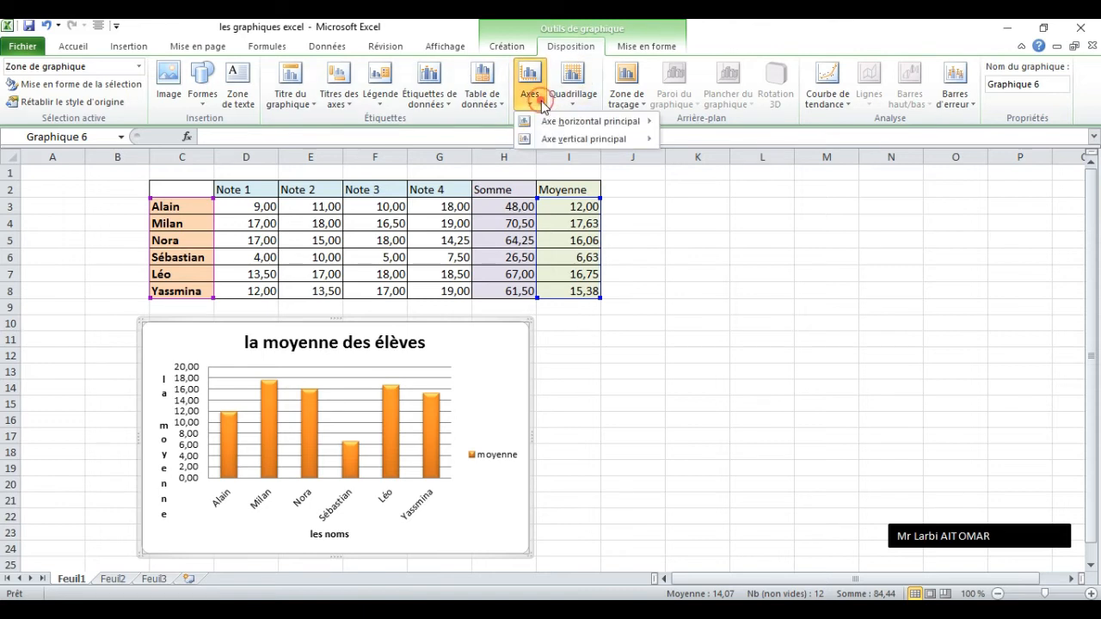
mouse_move(555, 125)
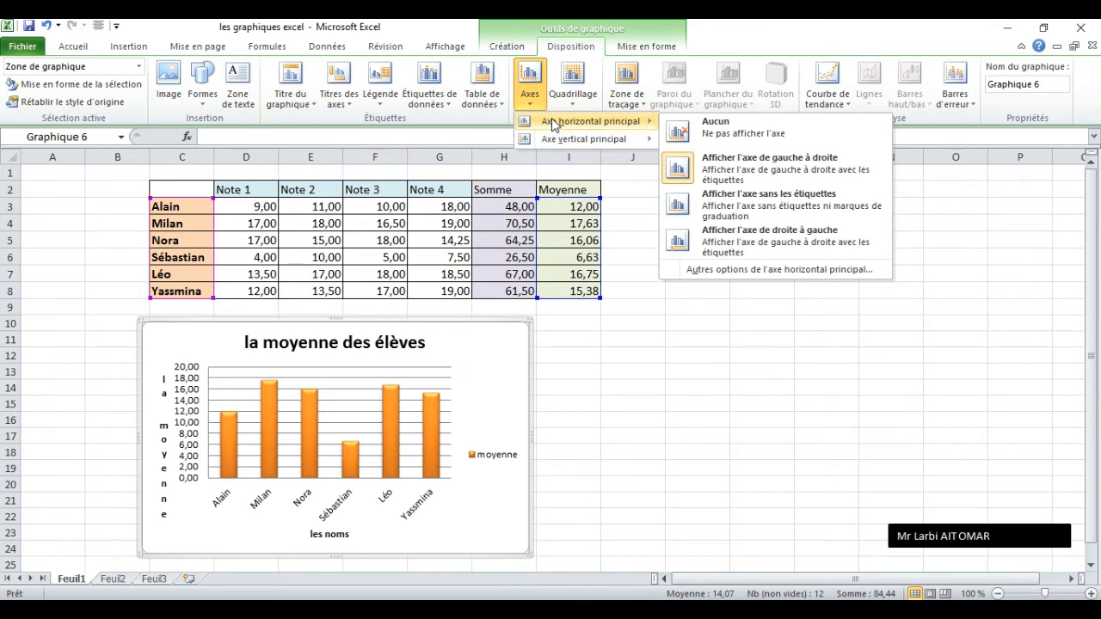
left_click(728, 206)
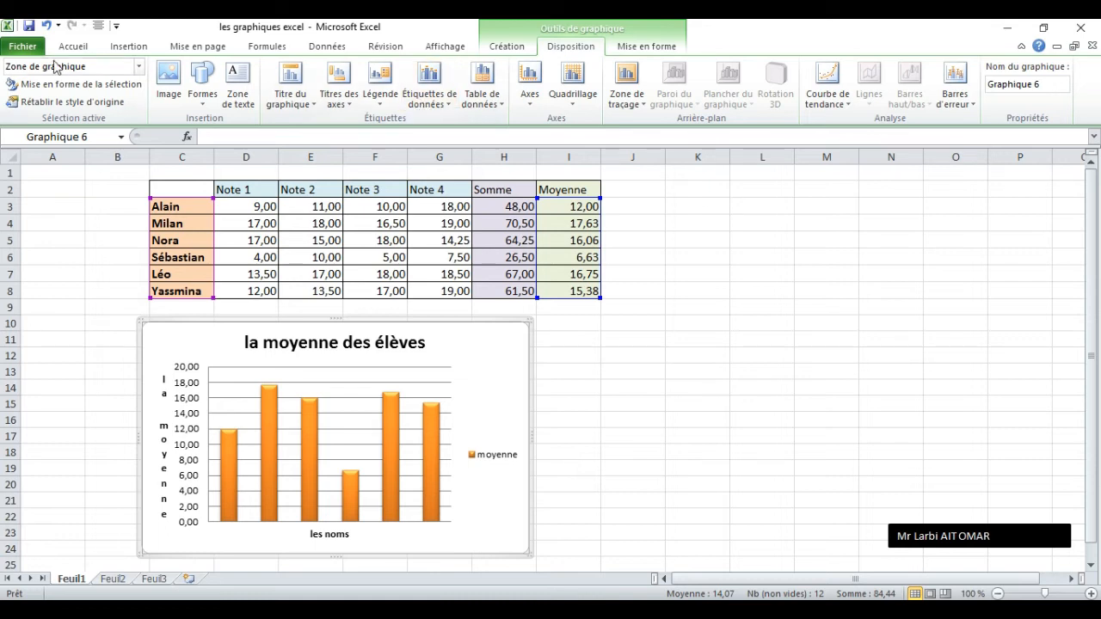
left_click(47, 27)
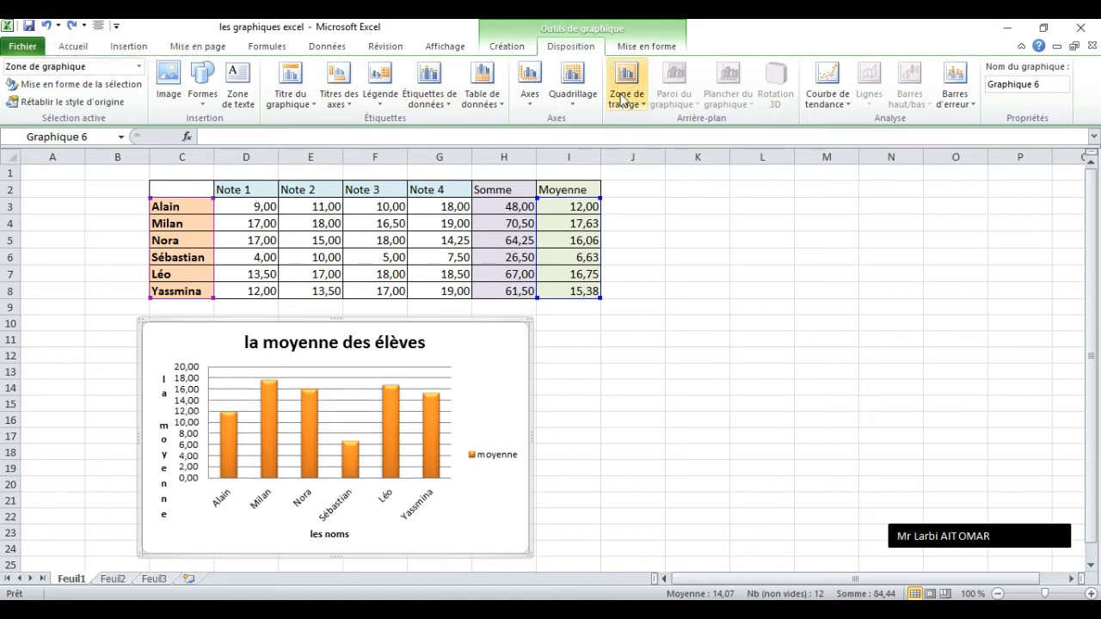
Set the chart's primary horizontal gridlines to minor gridlines (Quadrillage secondaire).
left_click(525, 97)
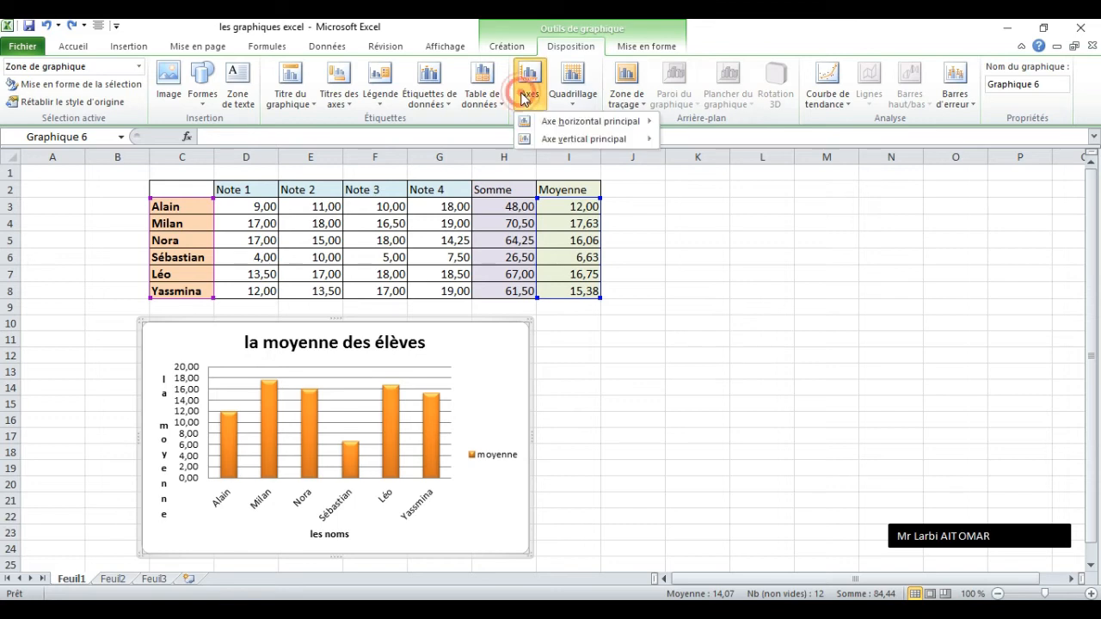
left_click(578, 106)
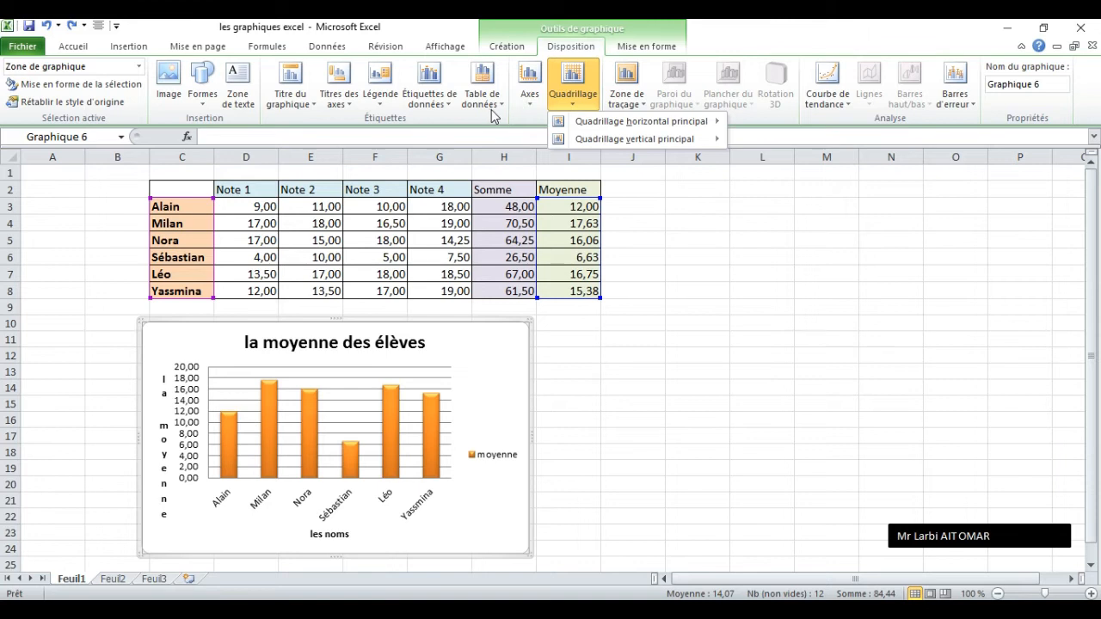
left_click(492, 110)
left_click(590, 99)
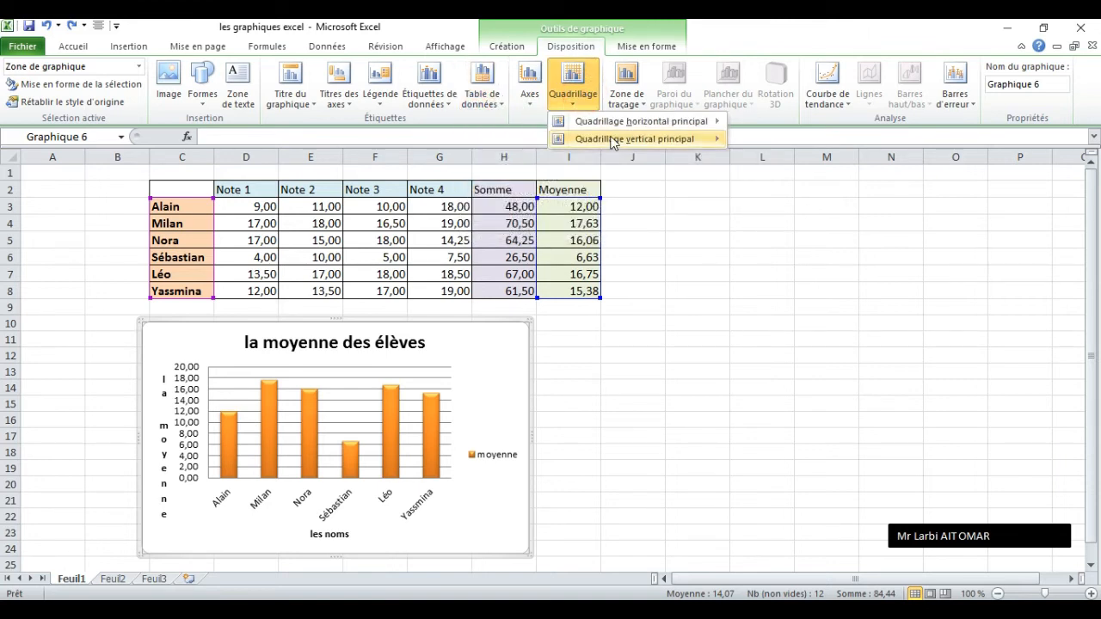
mouse_move(631, 128)
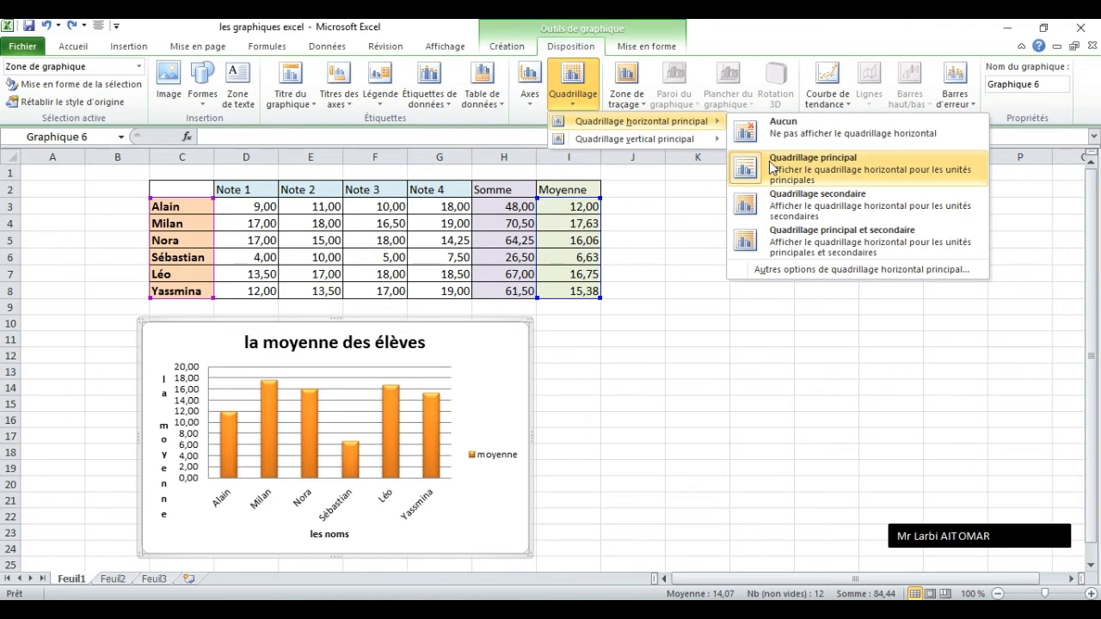
left_click(803, 198)
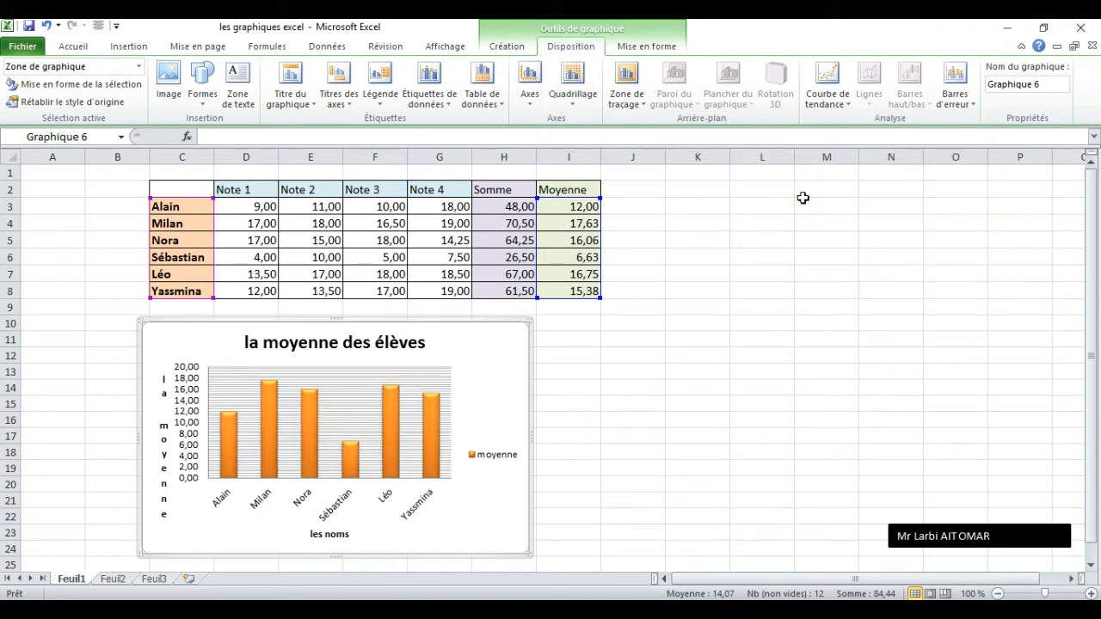
Show major gridlines (Quadrillage principal) for the chart's primary vertical gridlines.
left_click(581, 88)
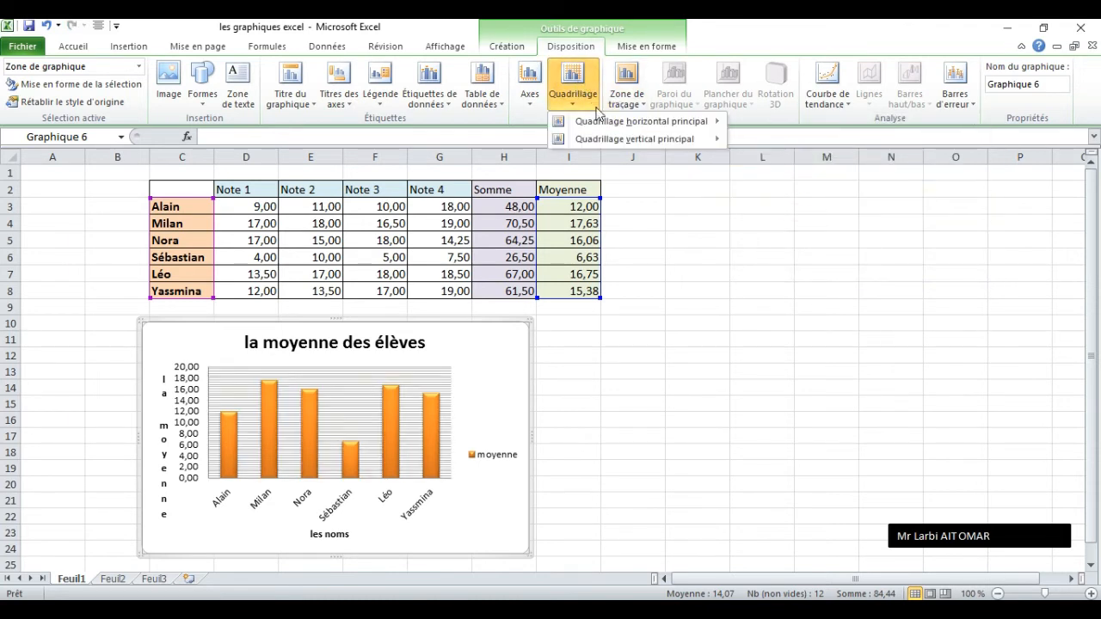
mouse_move(684, 139)
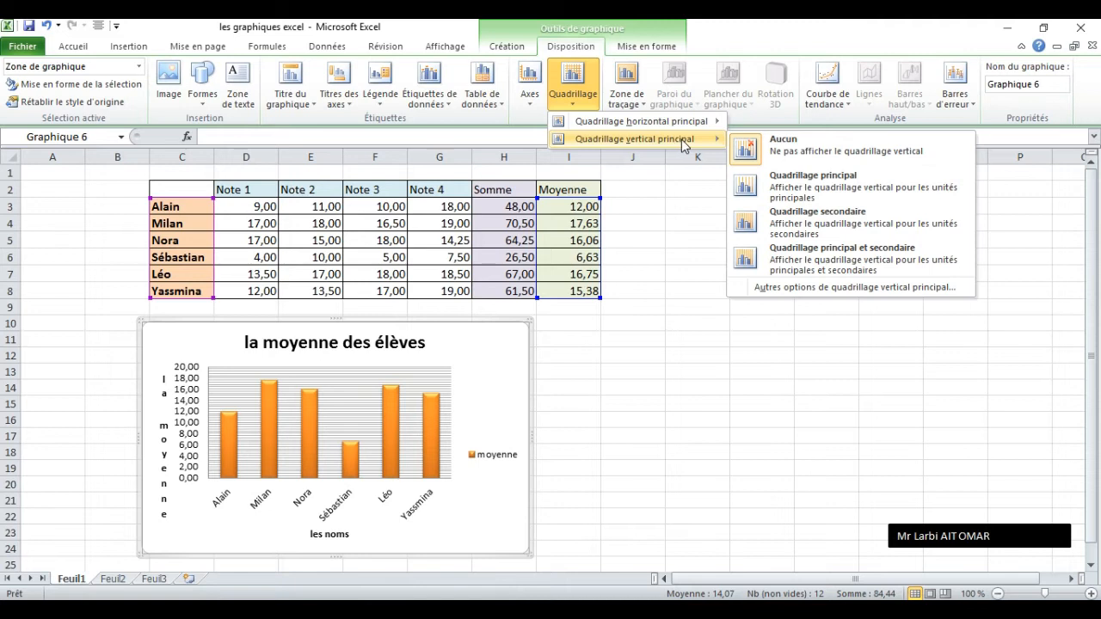
left_click(828, 186)
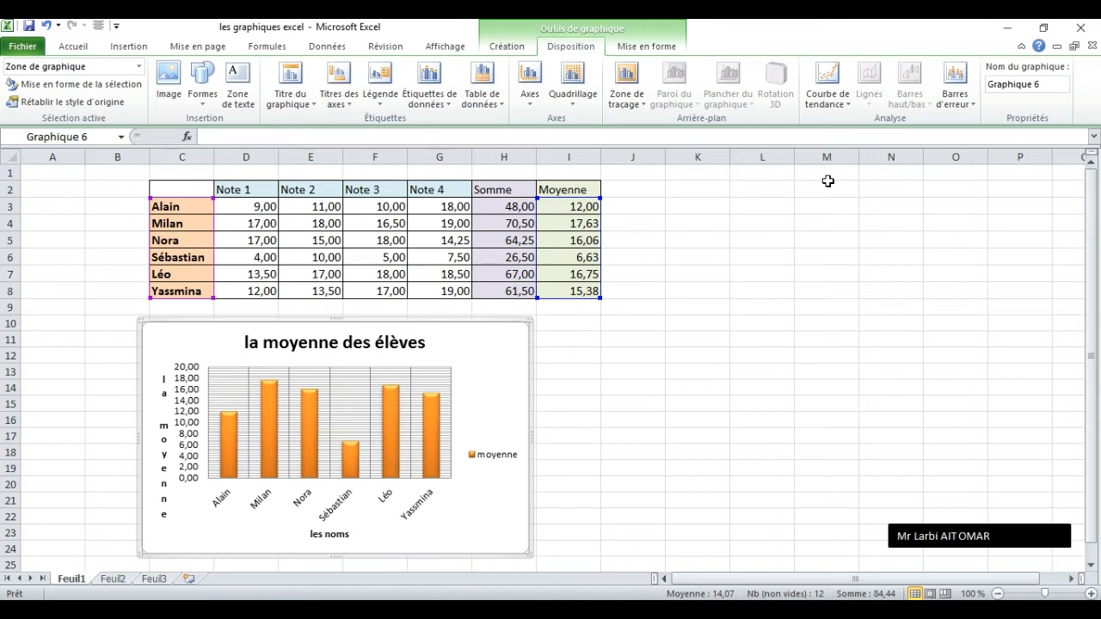
Fill the chart's plot area with a solid standard green colour (Remplissage uni).
left_click(636, 103)
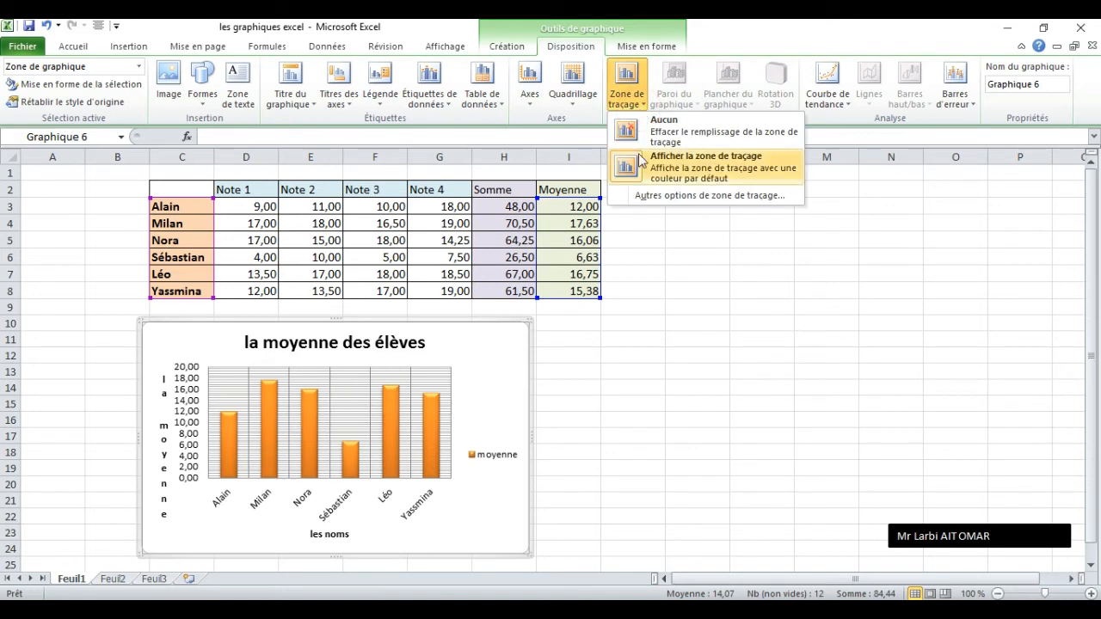
left_click(673, 196)
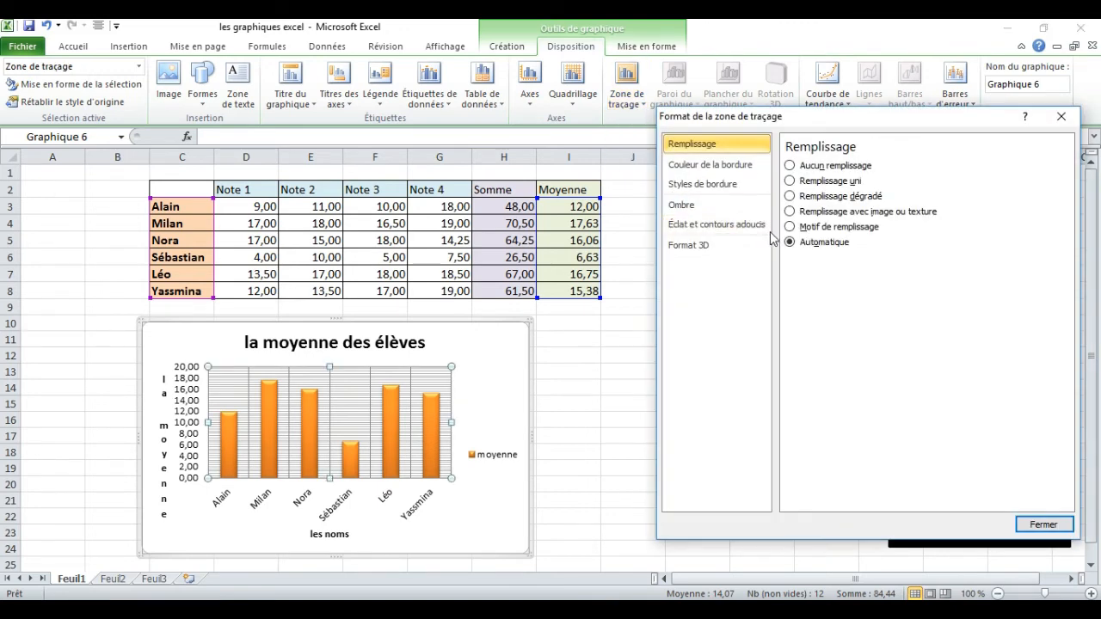
left_click(789, 181)
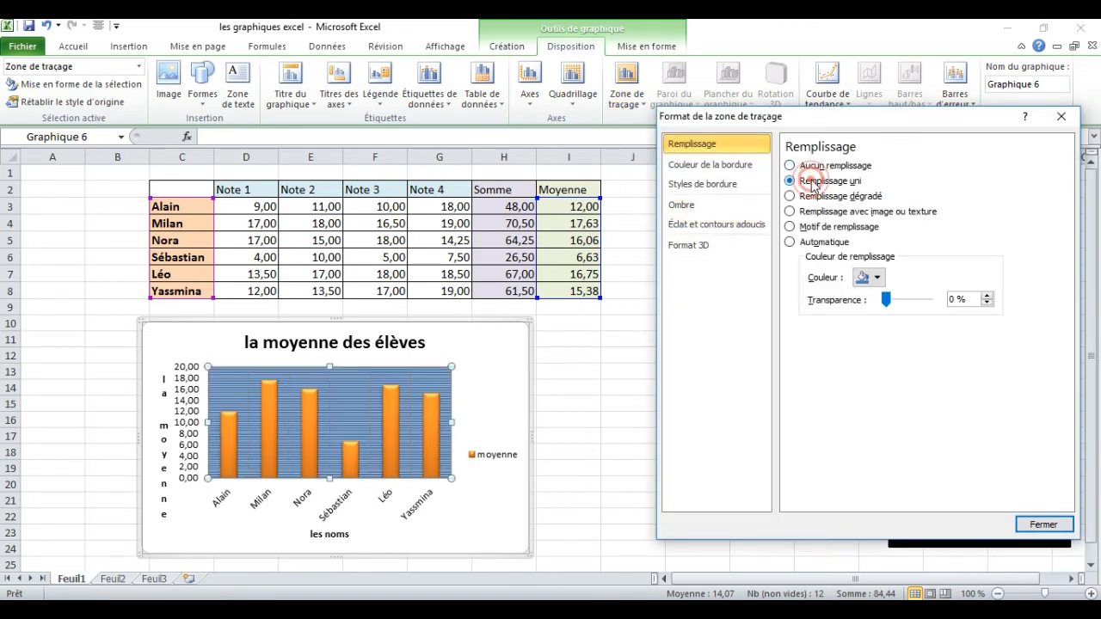
left_click(876, 278)
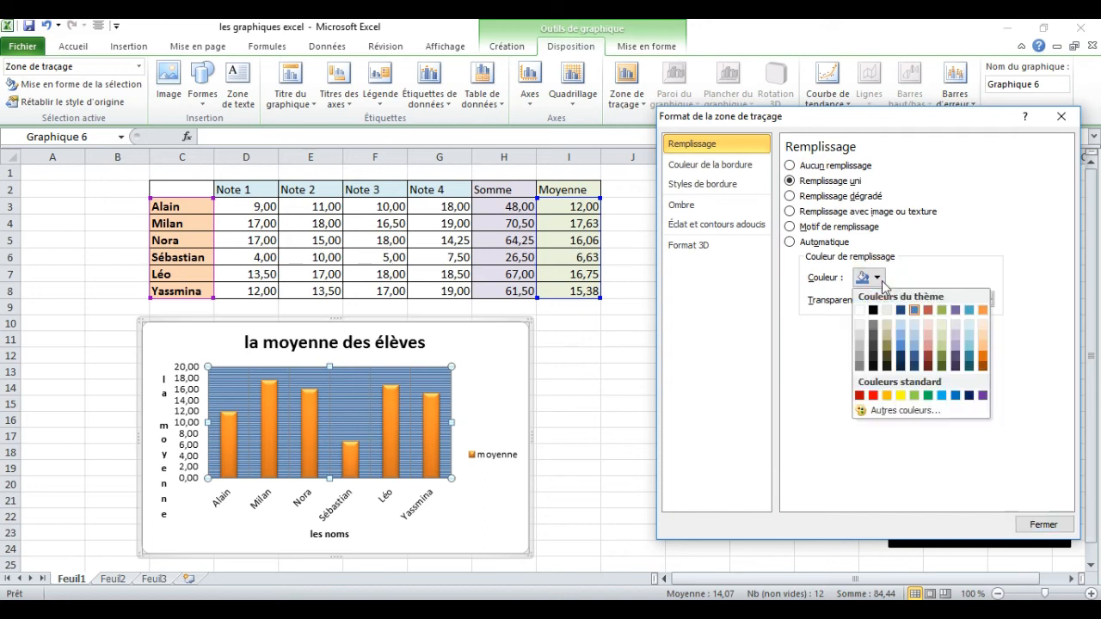
left_click(923, 396)
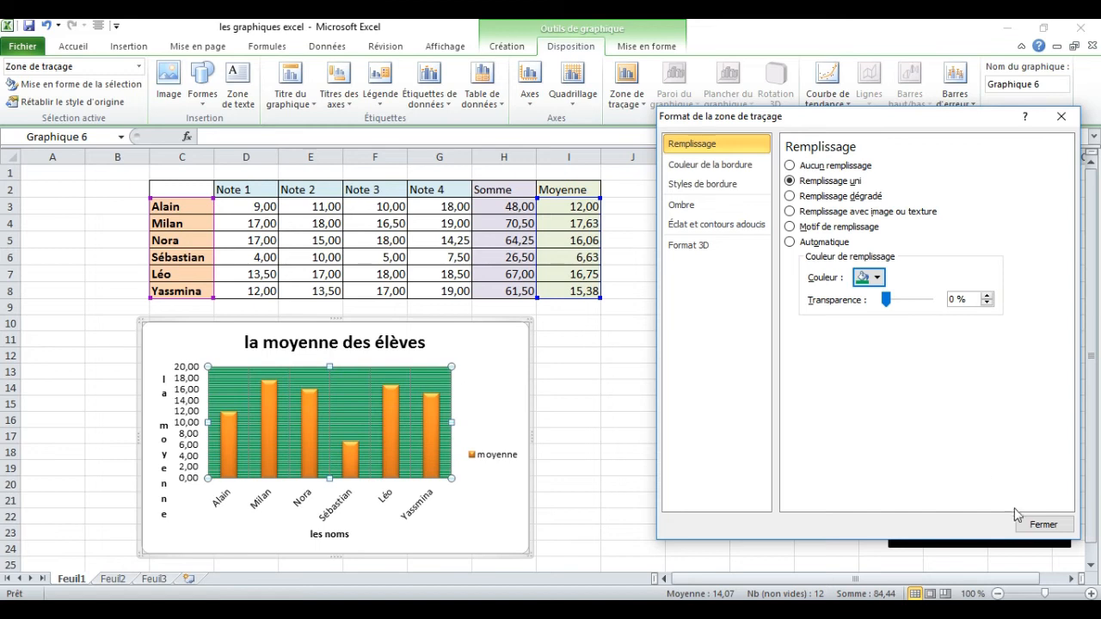
left_click(1040, 524)
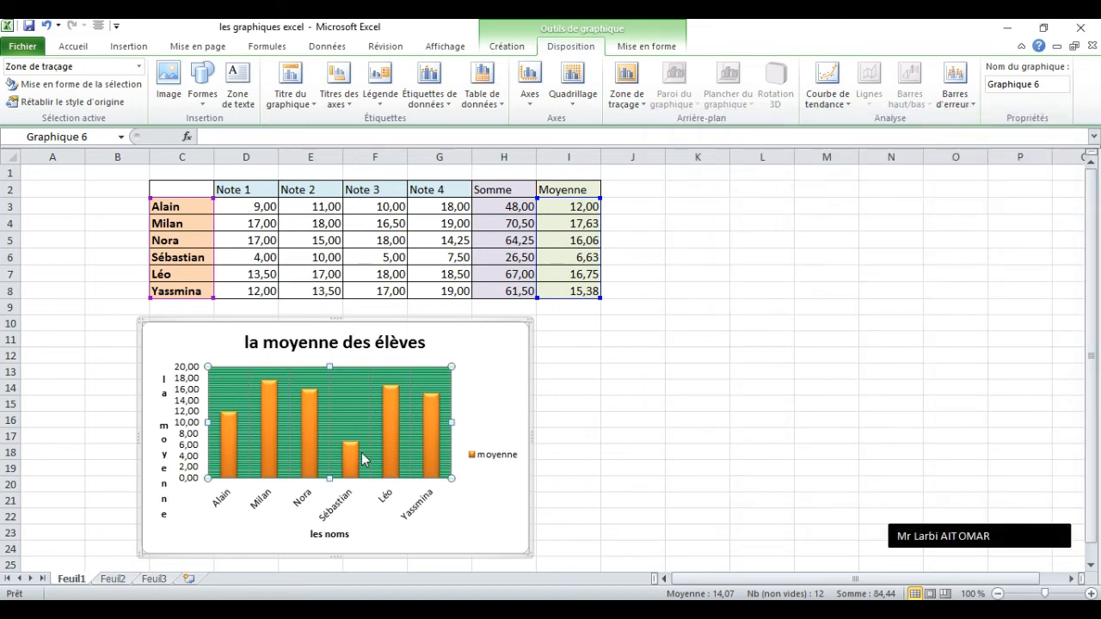
Apply the solid blue shape style with white text to the chart title.
left_click(644, 46)
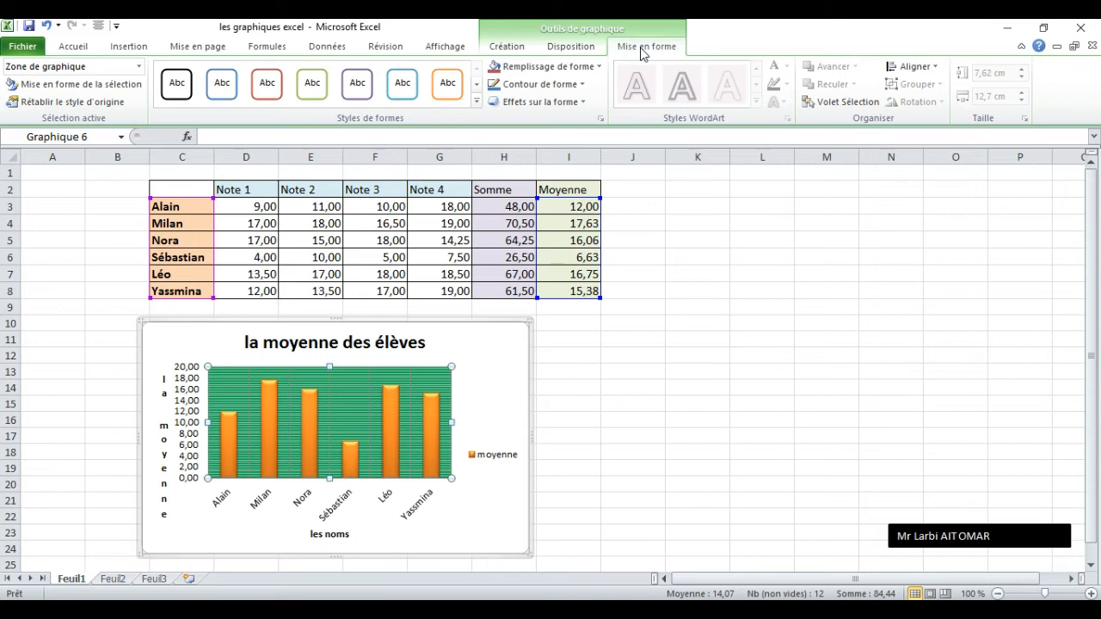
left_click(406, 344)
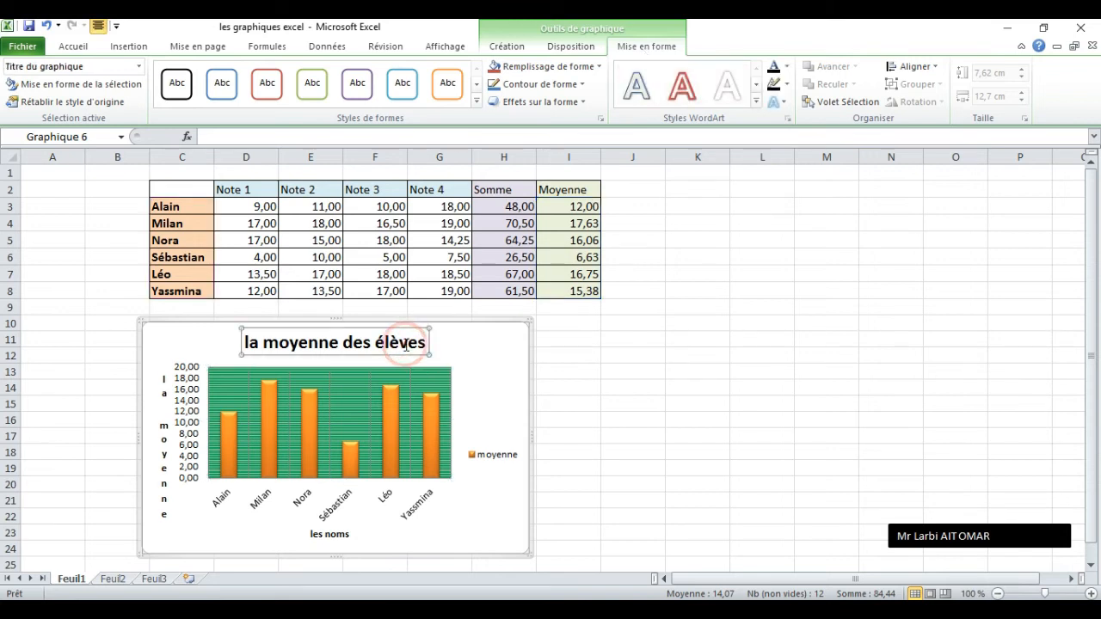
left_click(478, 85)
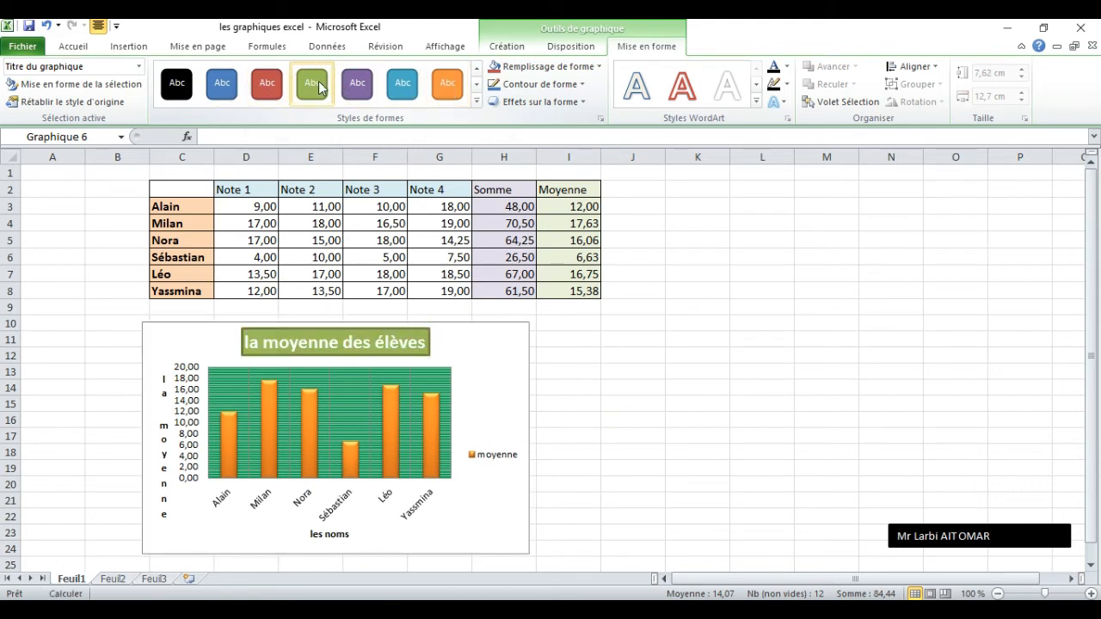
left_click(222, 84)
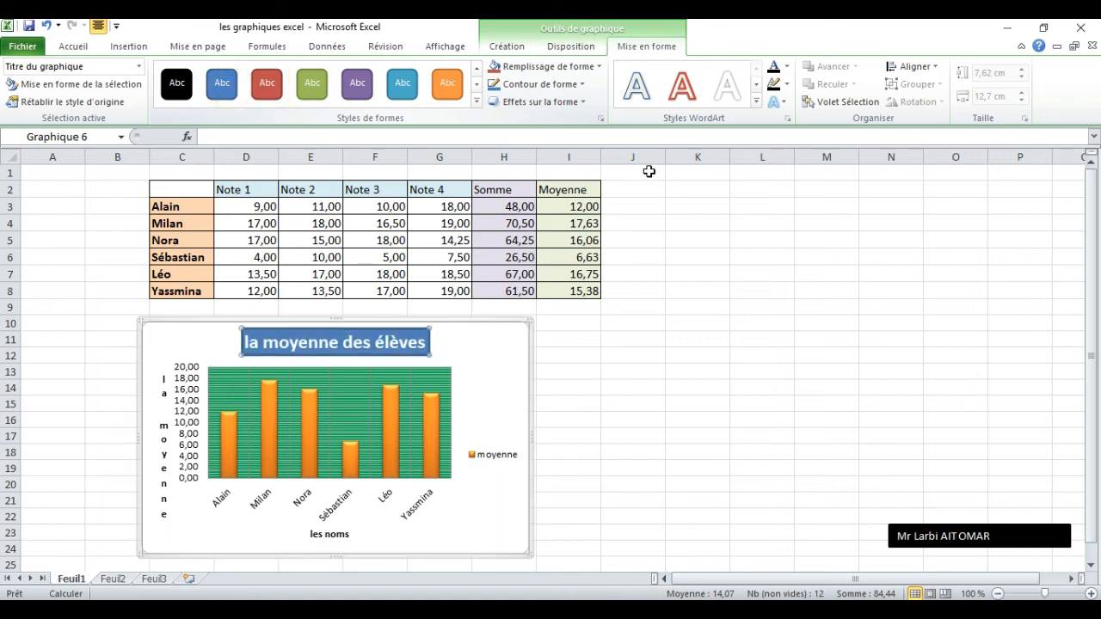
Give the legend a standard purple shape outline and deselect the chart.
left_click(495, 459)
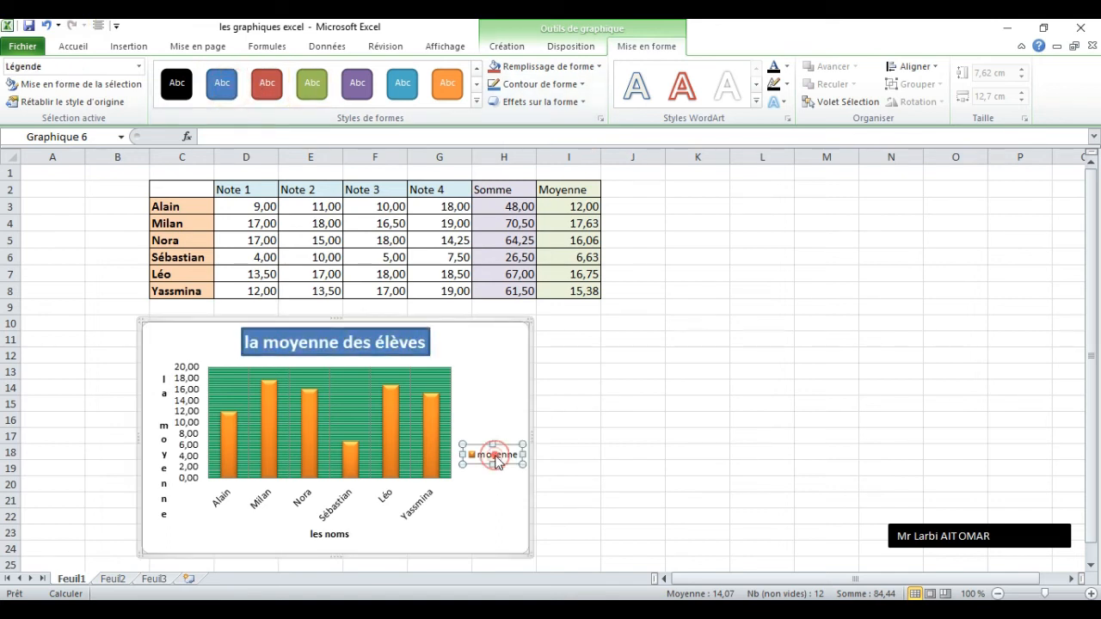
left_click(545, 86)
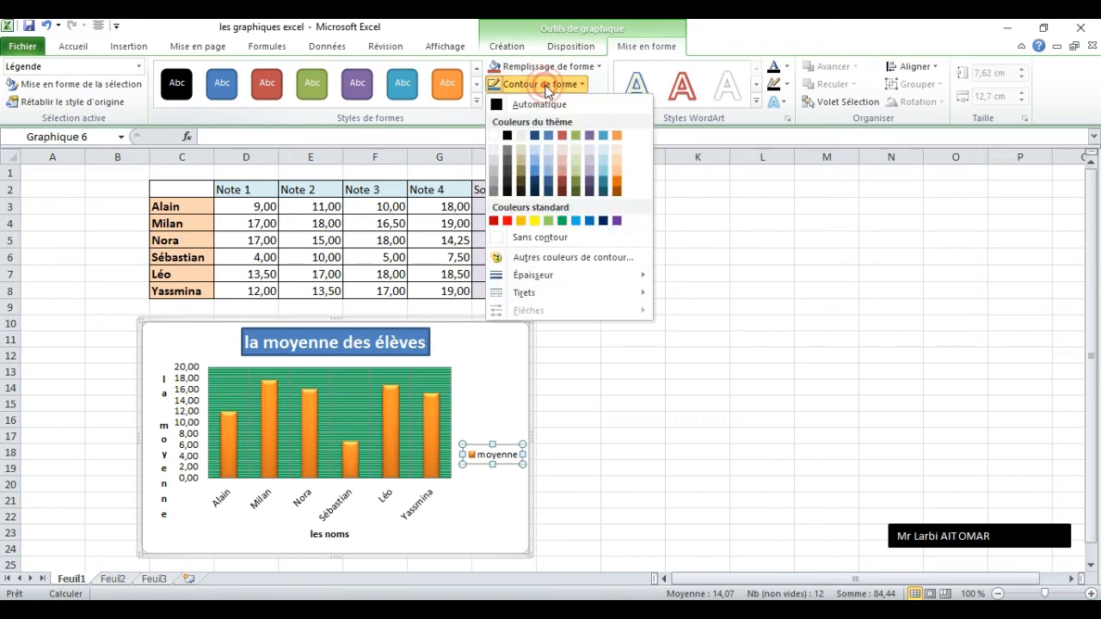
left_click(616, 222)
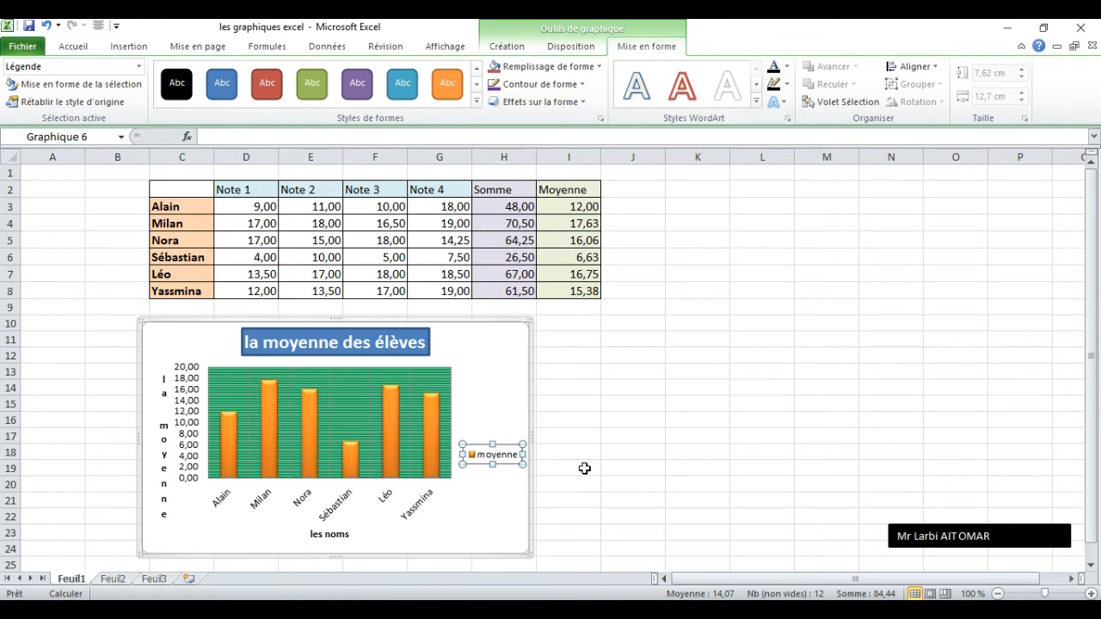
left_click(504, 501)
left_click(634, 447)
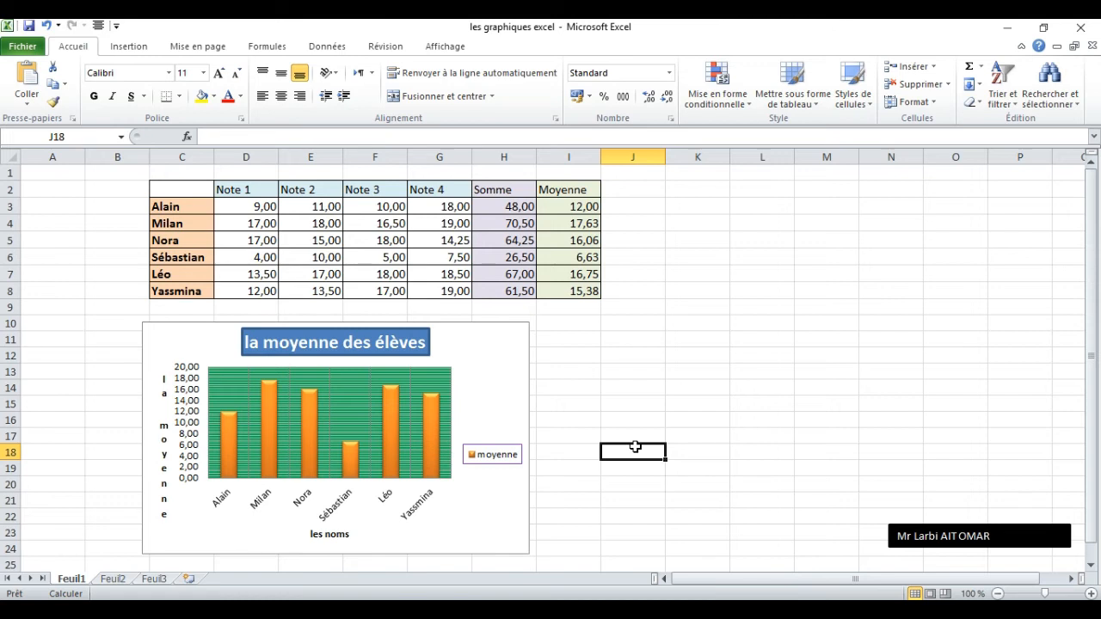
Insert a 2D line chart with markers from the first student's four grades (C2:G3) and place it beside the column chart.
left_click(187, 202)
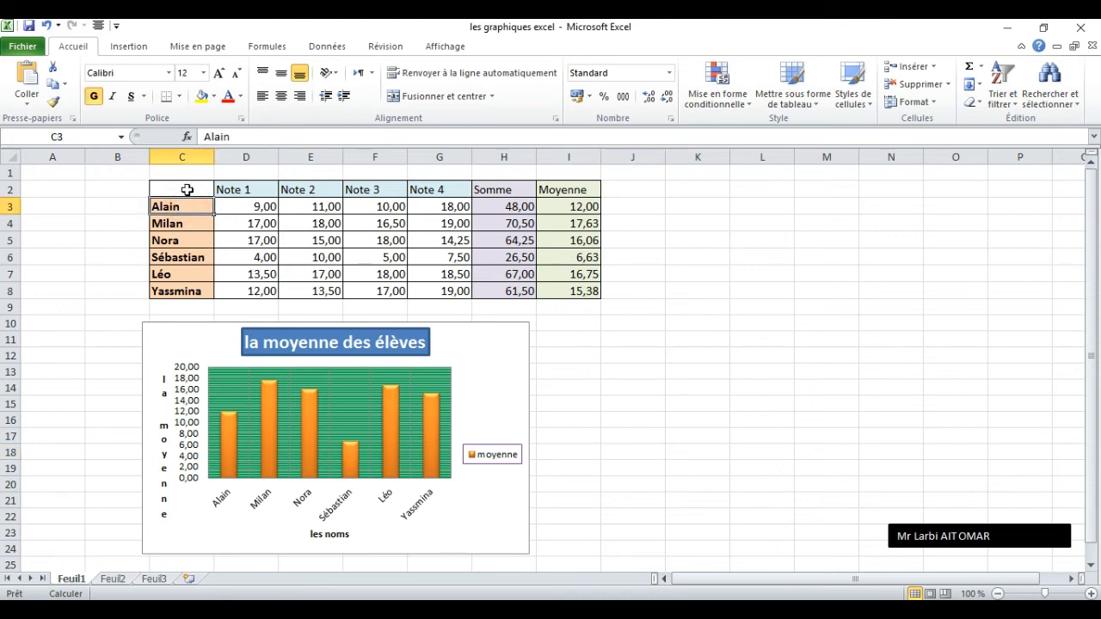
left_click(190, 191)
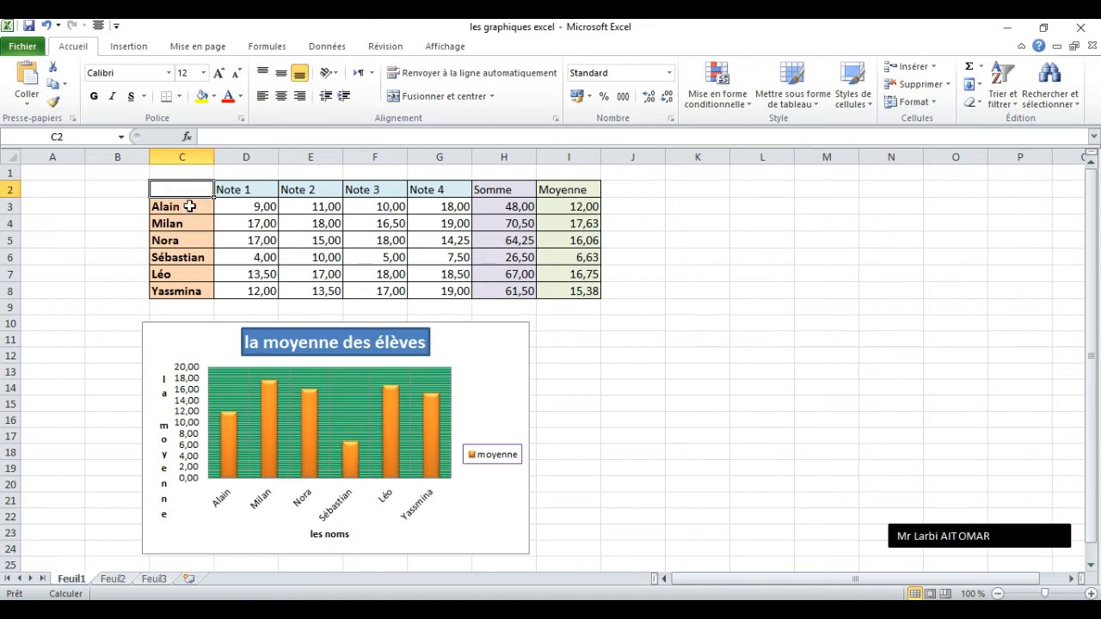
left_click(189, 206)
left_click_drag(187, 187, 431, 203)
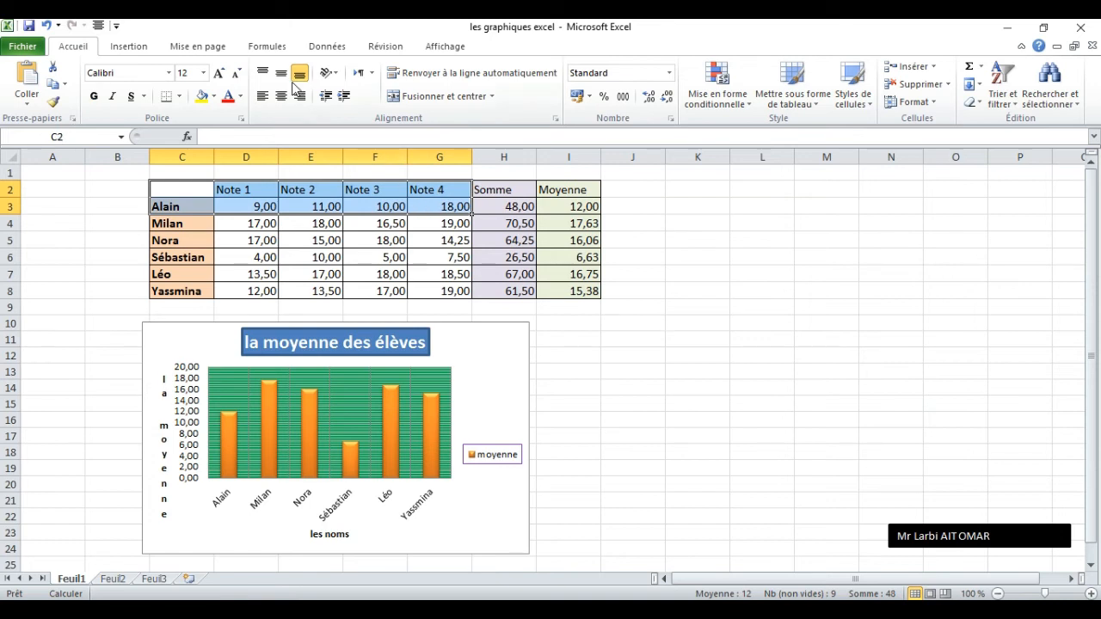
left_click(143, 48)
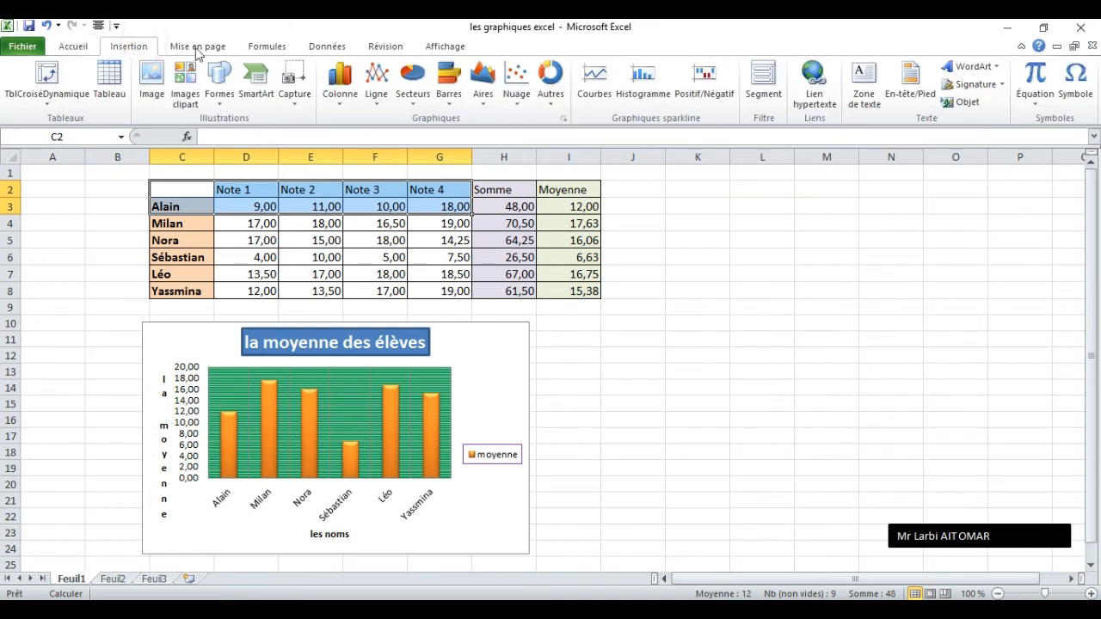
left_click(383, 103)
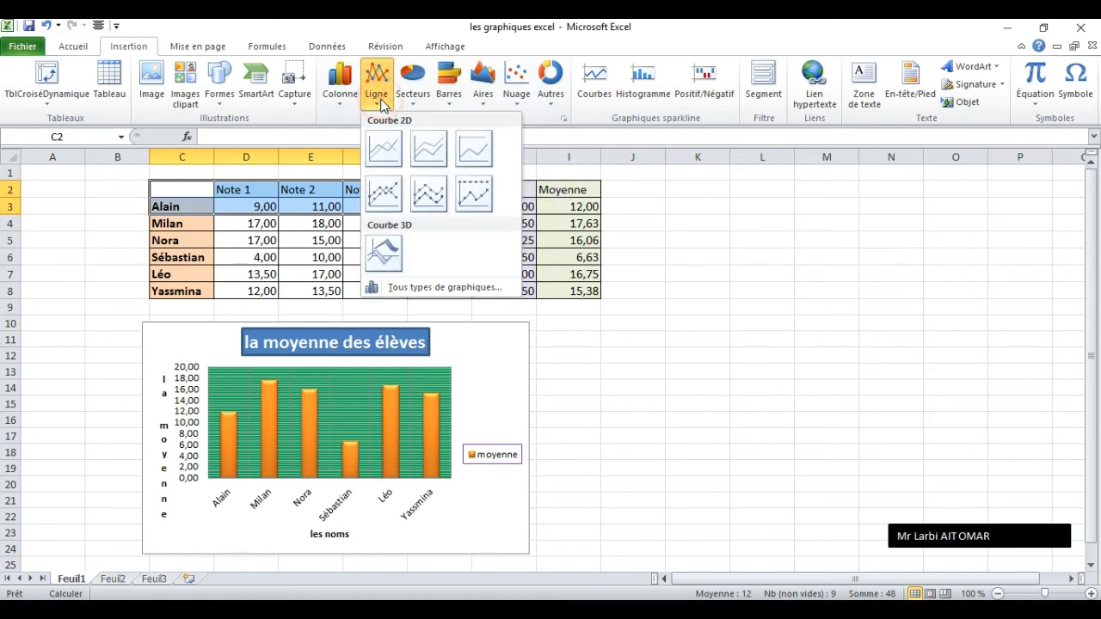
left_click(384, 193)
left_click_drag(706, 279, 887, 333)
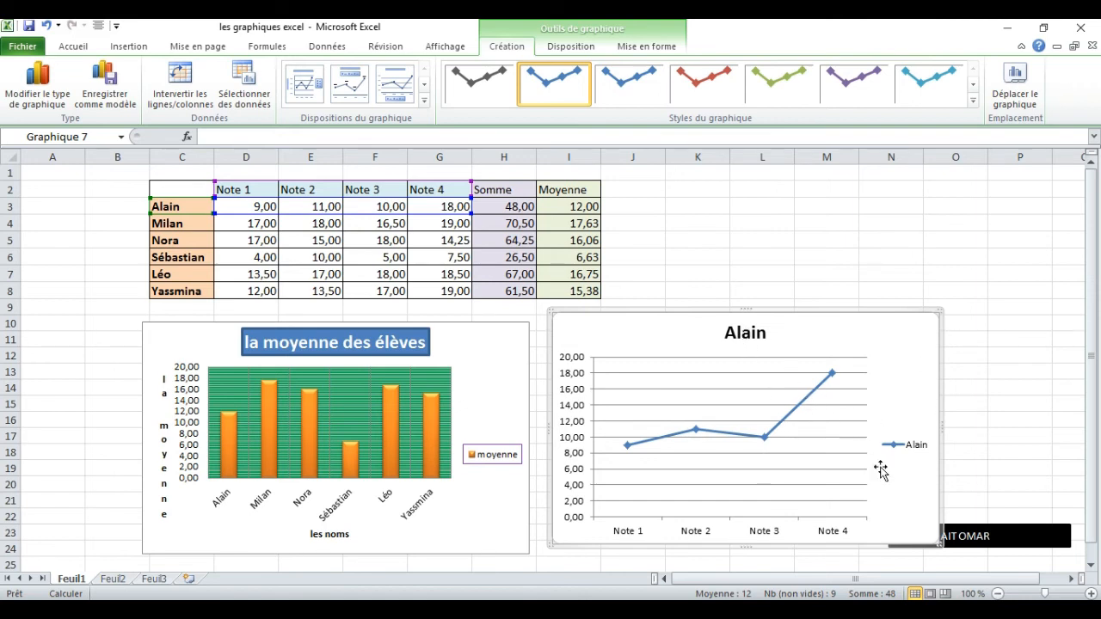
left_click(1075, 579)
left_click(1075, 578)
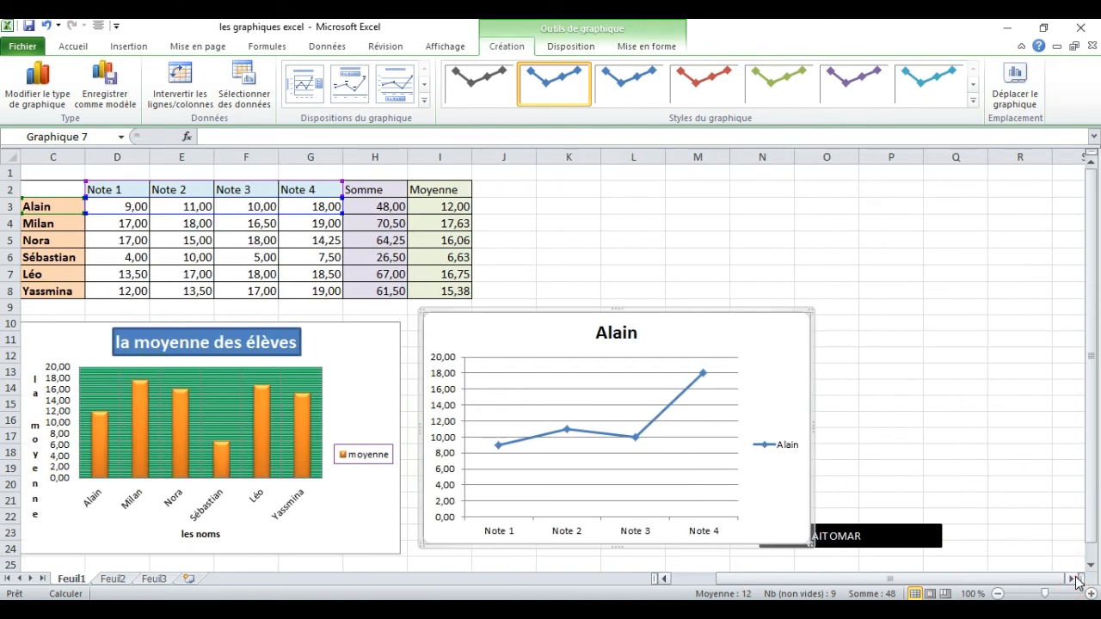
left_click(1075, 578)
right_click(992, 578)
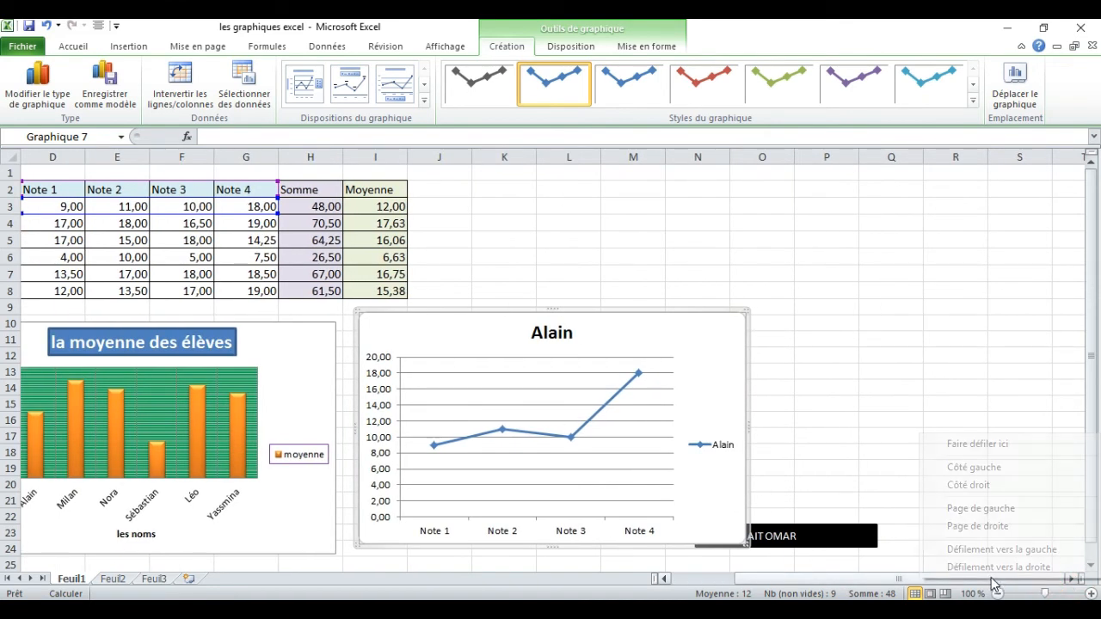
left_click(843, 575)
right_click(791, 584)
left_click(699, 581)
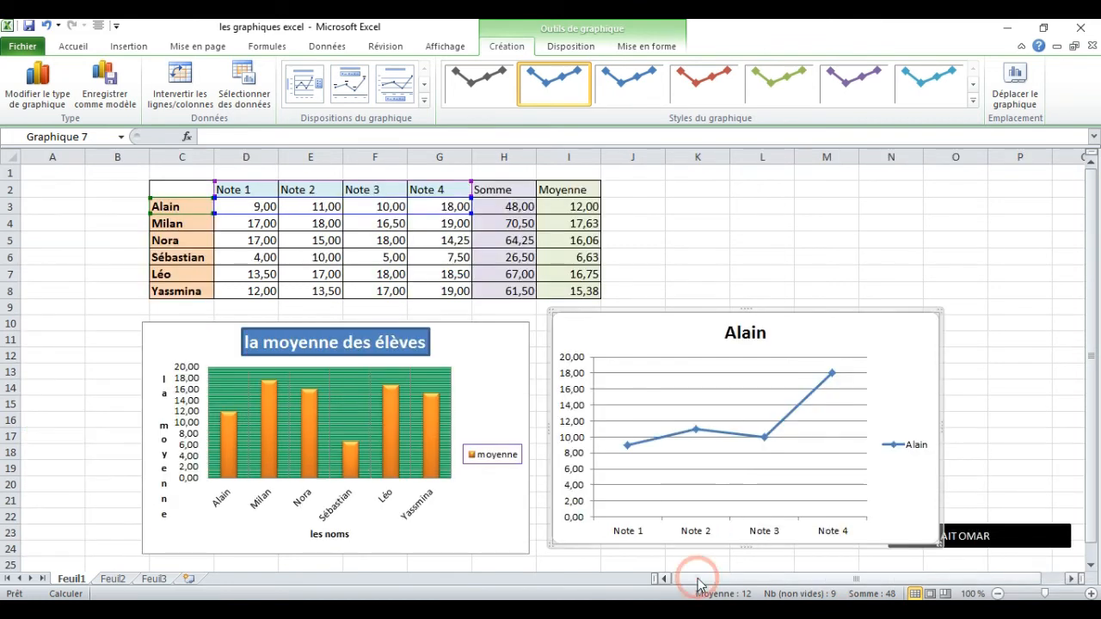
Insert an exploded 3D pie chart (Secteurs 3D) from the student names and Note 1 grades in C2:D8.
left_click(979, 241)
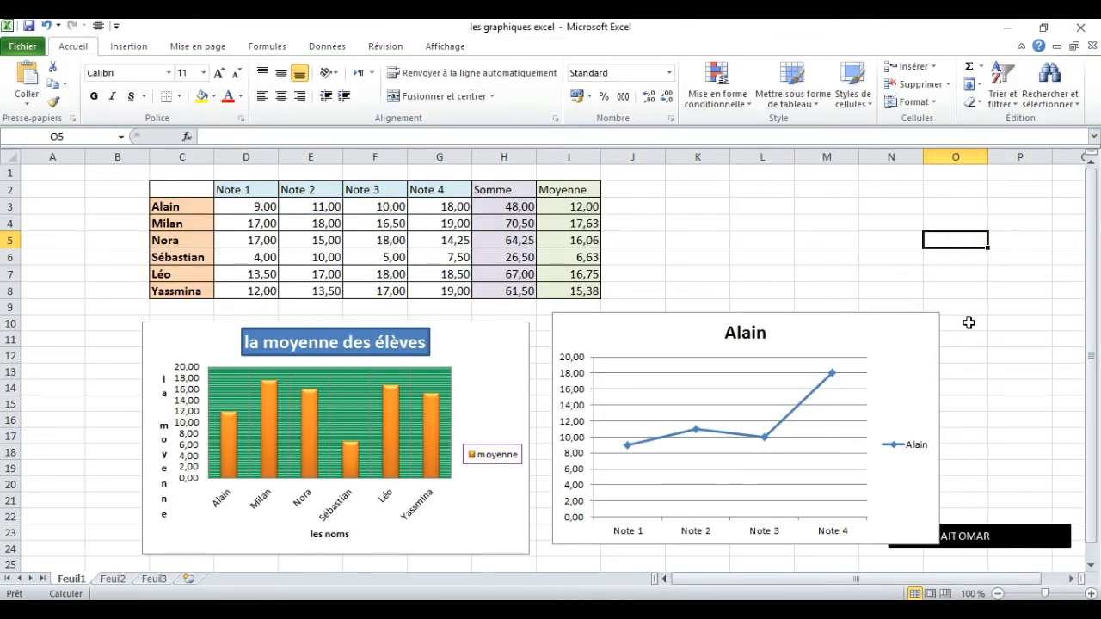
left_click(174, 241)
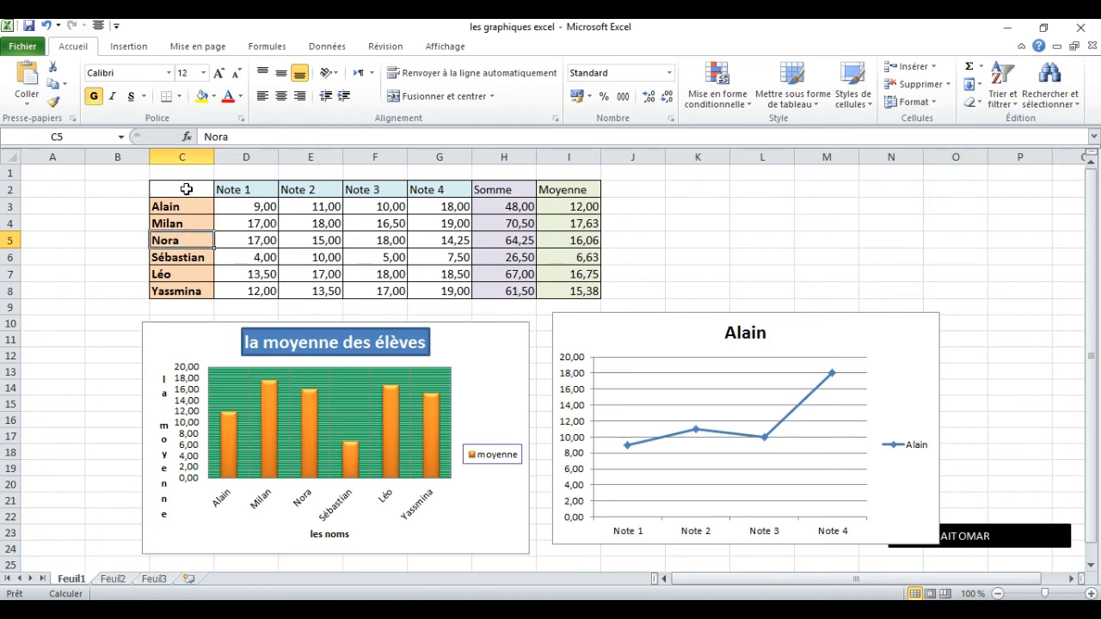
left_click_drag(186, 189, 248, 283)
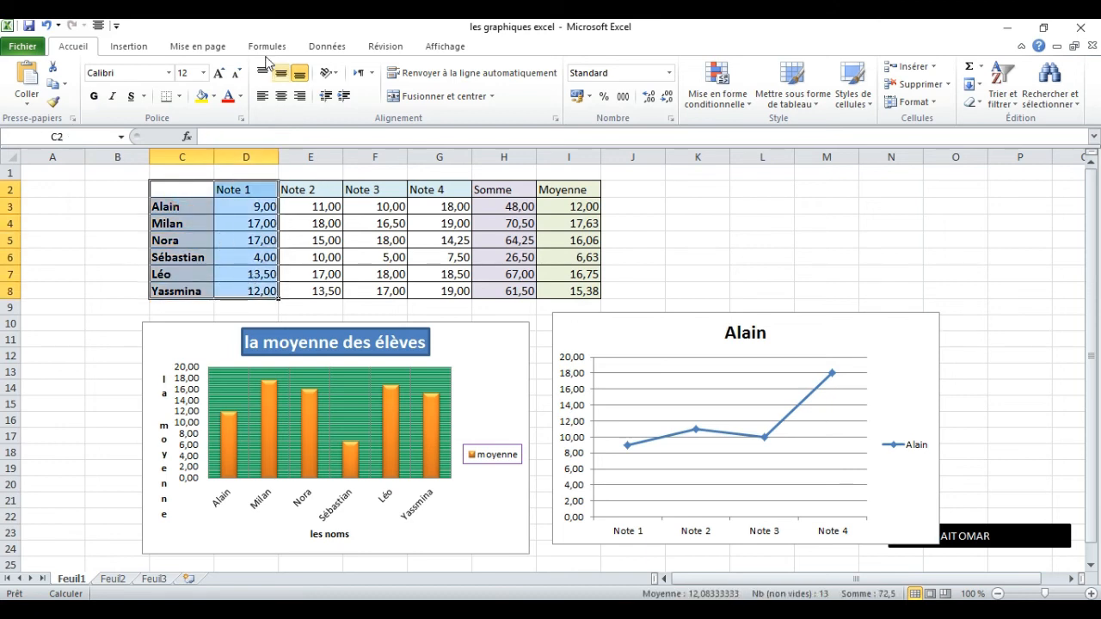
left_click(131, 48)
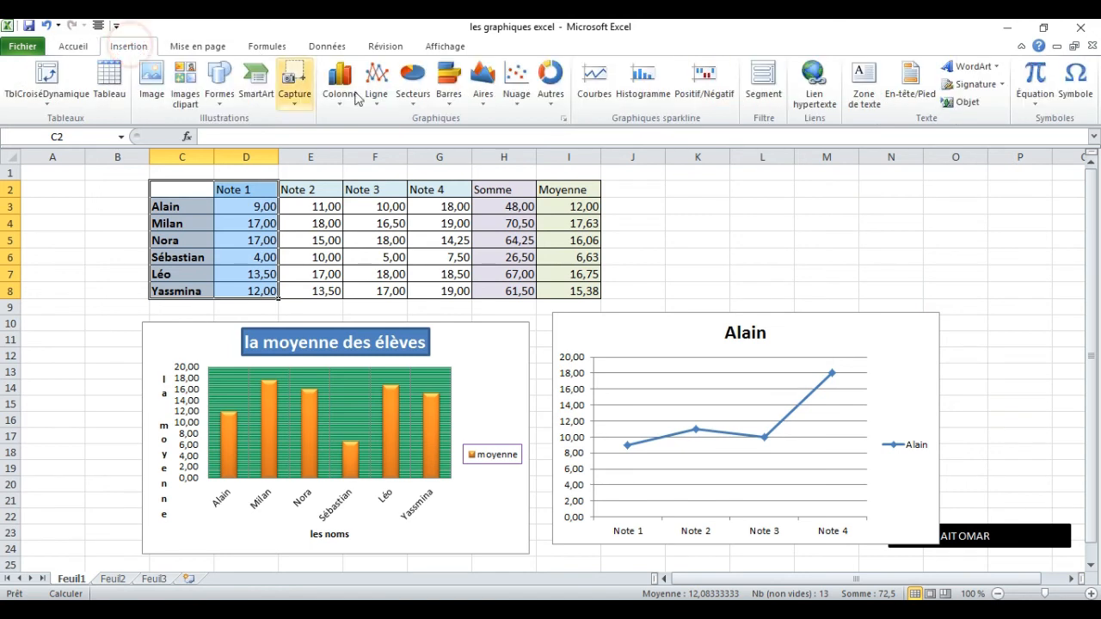
left_click(416, 96)
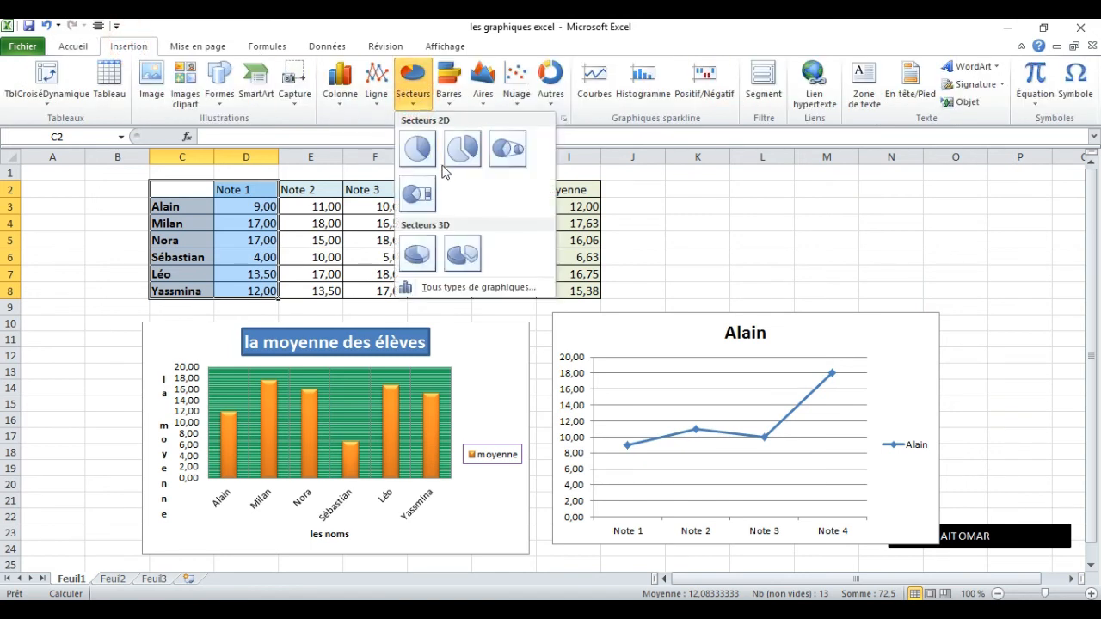
left_click(456, 250)
Arrange the charts by placing the pie beside the grades table and shifting the column and line charts down and to the left.
left_click_drag(653, 275, 951, 183)
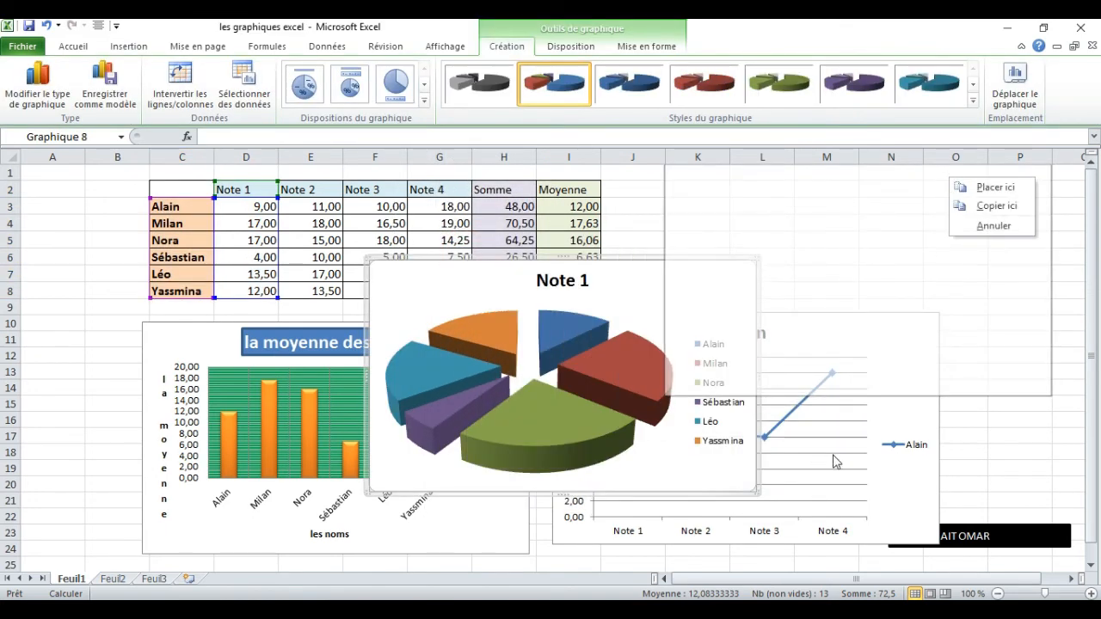
left_click(1075, 580)
left_click_drag(979, 182, 947, 236)
left_click_drag(433, 370, 401, 379)
left_click_drag(576, 344, 527, 387)
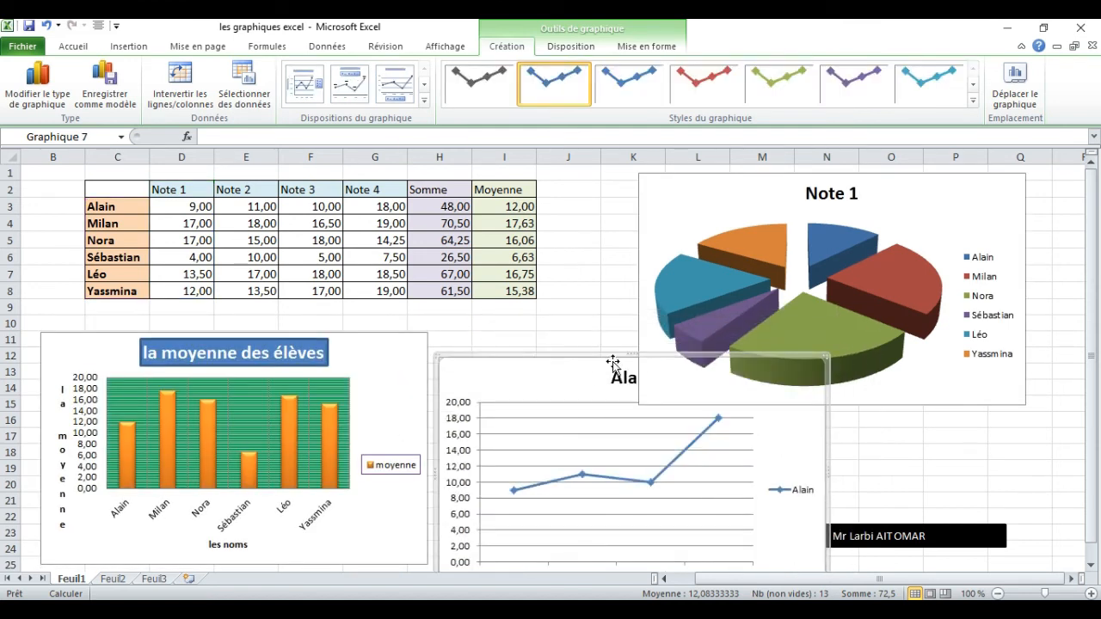
left_click_drag(592, 364, 589, 378)
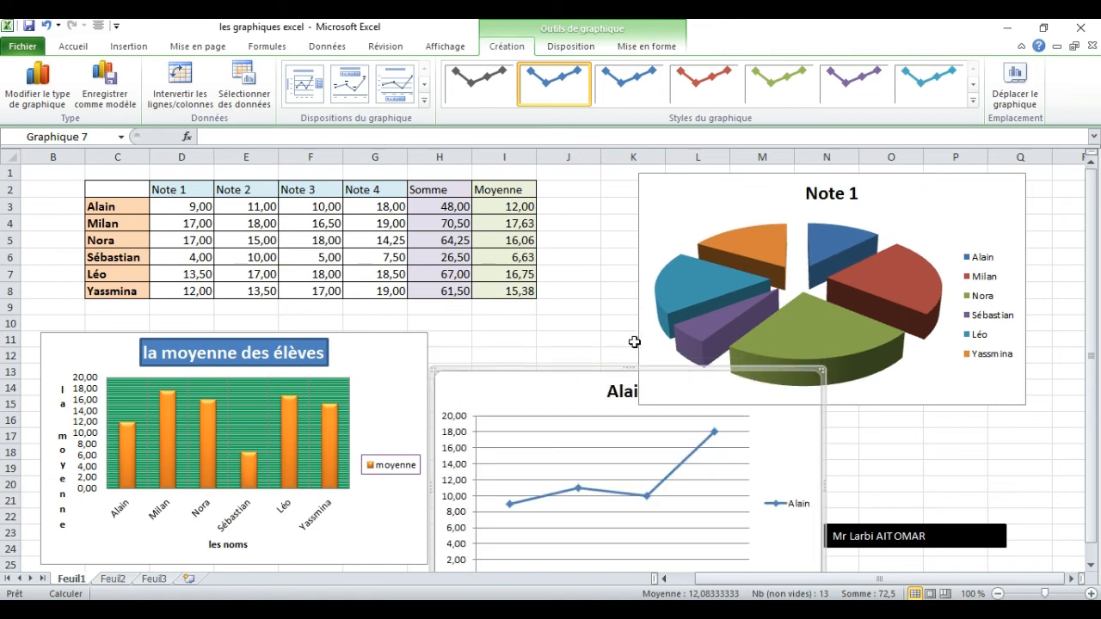
Pull the second student's red slice farther out from the rest of the pie.
left_click(681, 275)
left_click(892, 271)
left_click_drag(891, 271, 943, 265)
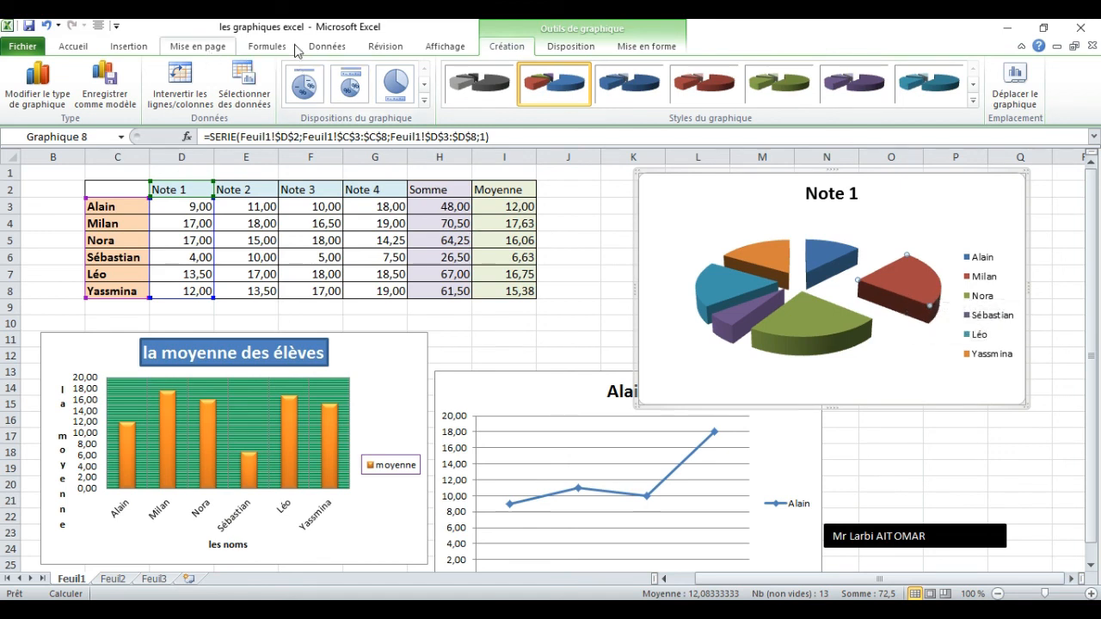
Add an inside-end data label (Bord intérieur) to the pulled-out red slice.
left_click(560, 45)
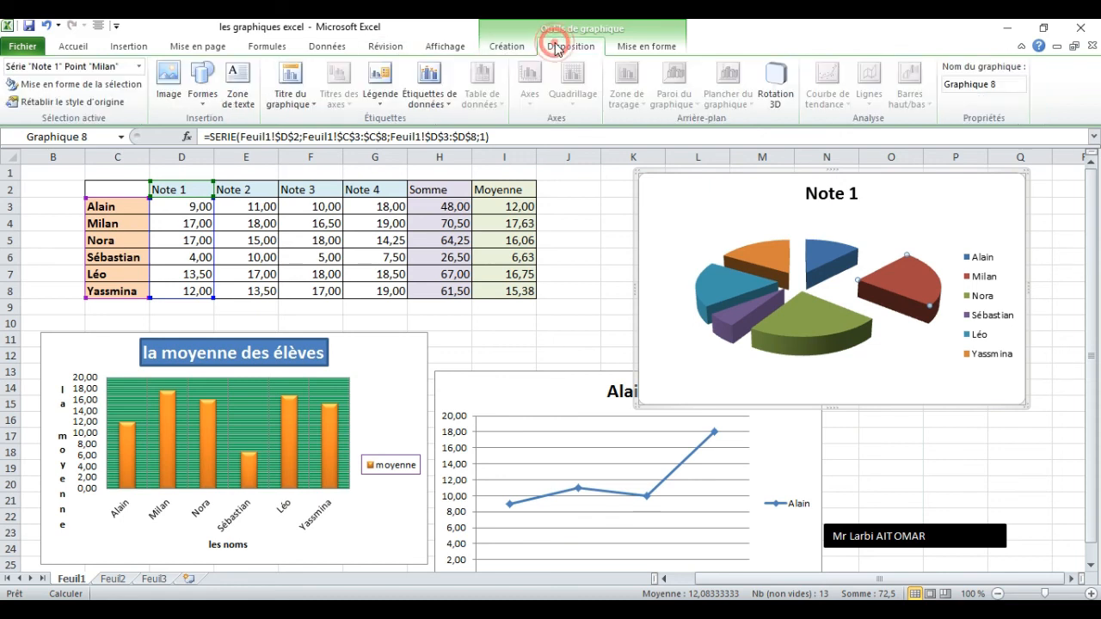
left_click(447, 88)
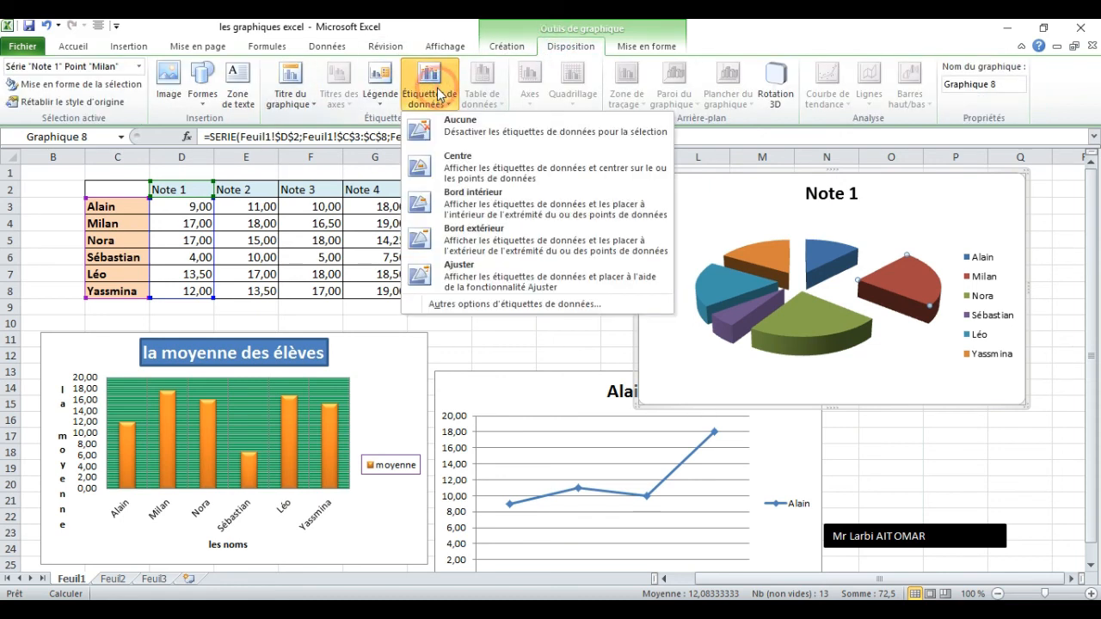
left_click(462, 203)
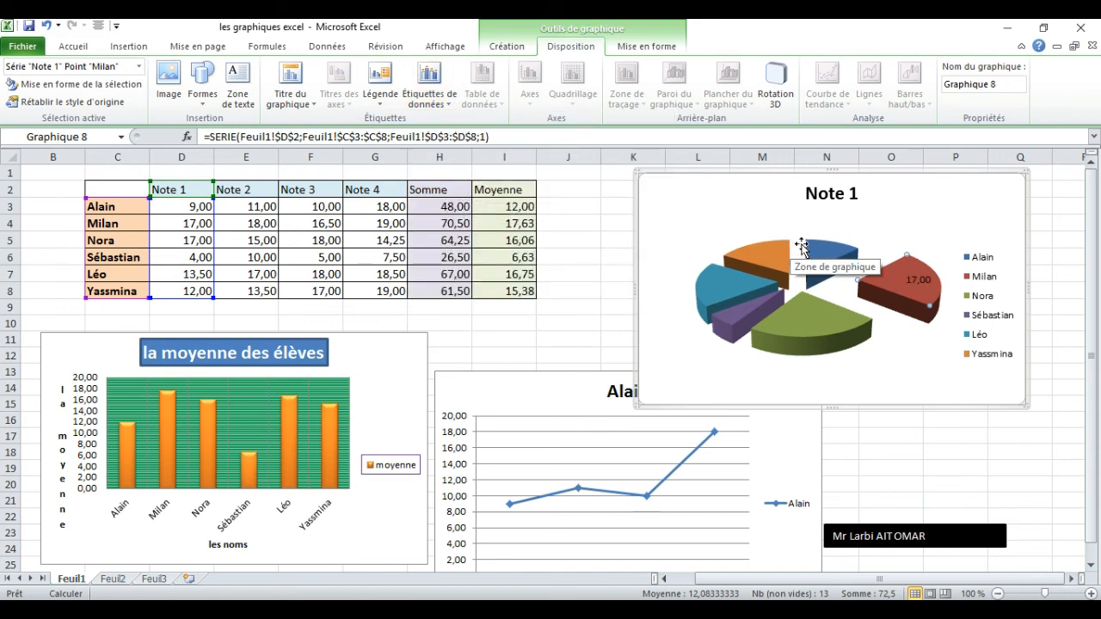
Try to show inside-end data labels (Bord intérieur) on all slices of the pie chart.
left_click(776, 256)
left_click(842, 236)
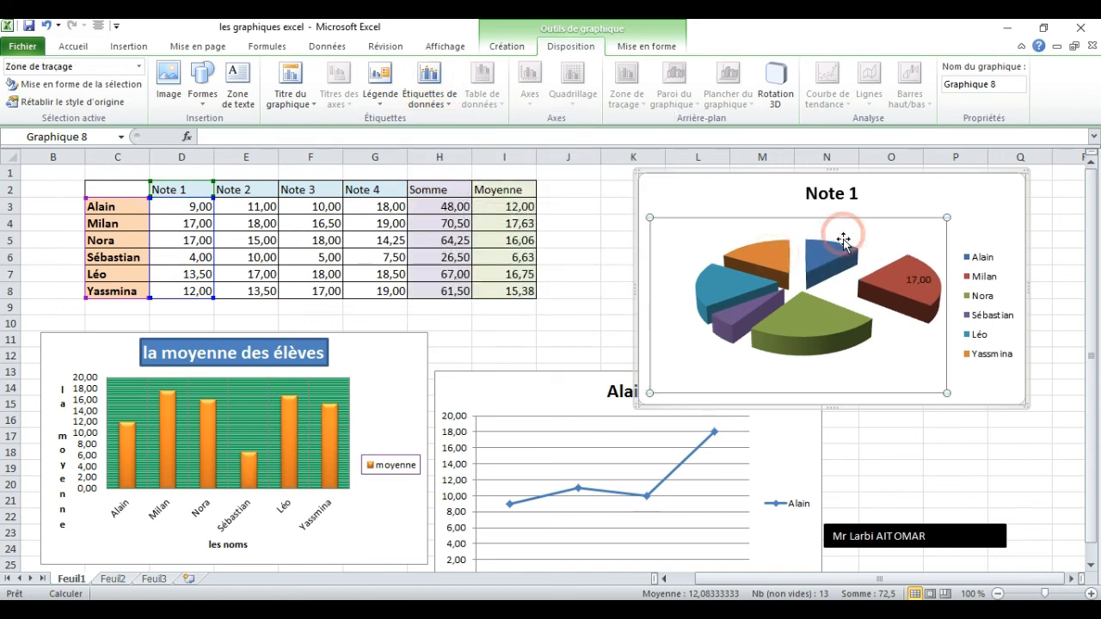
left_click(414, 83)
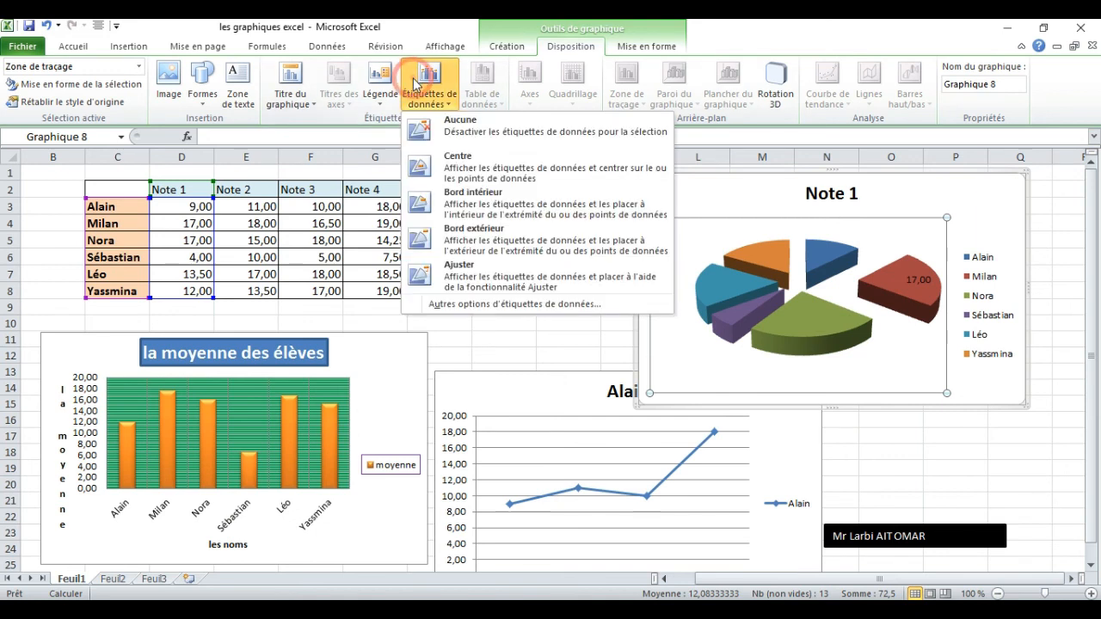
left_click(464, 212)
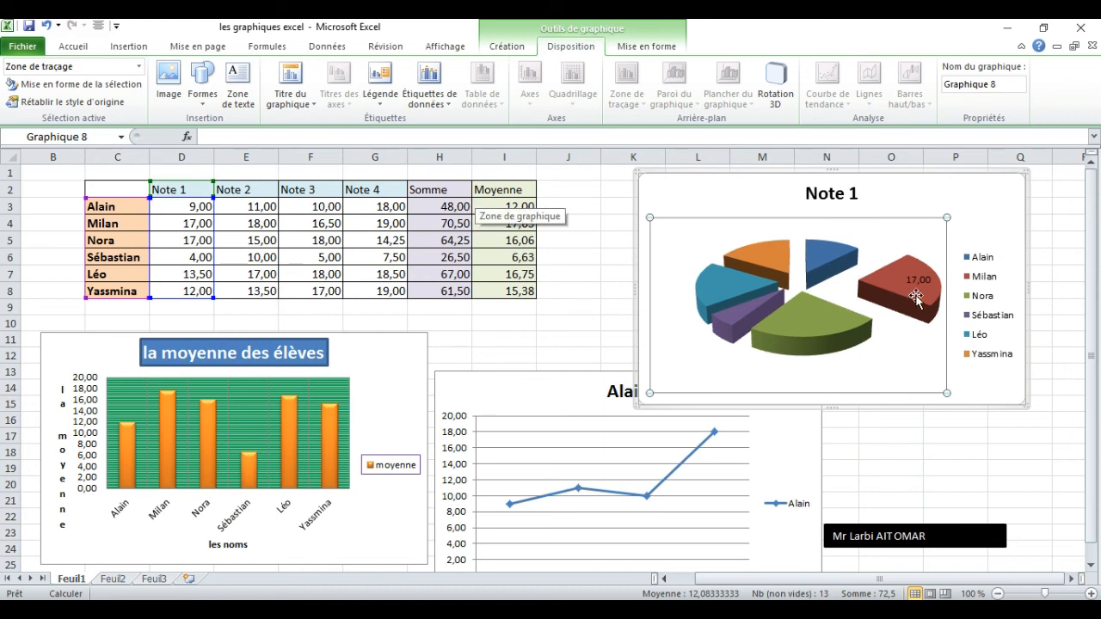
left_click(815, 269)
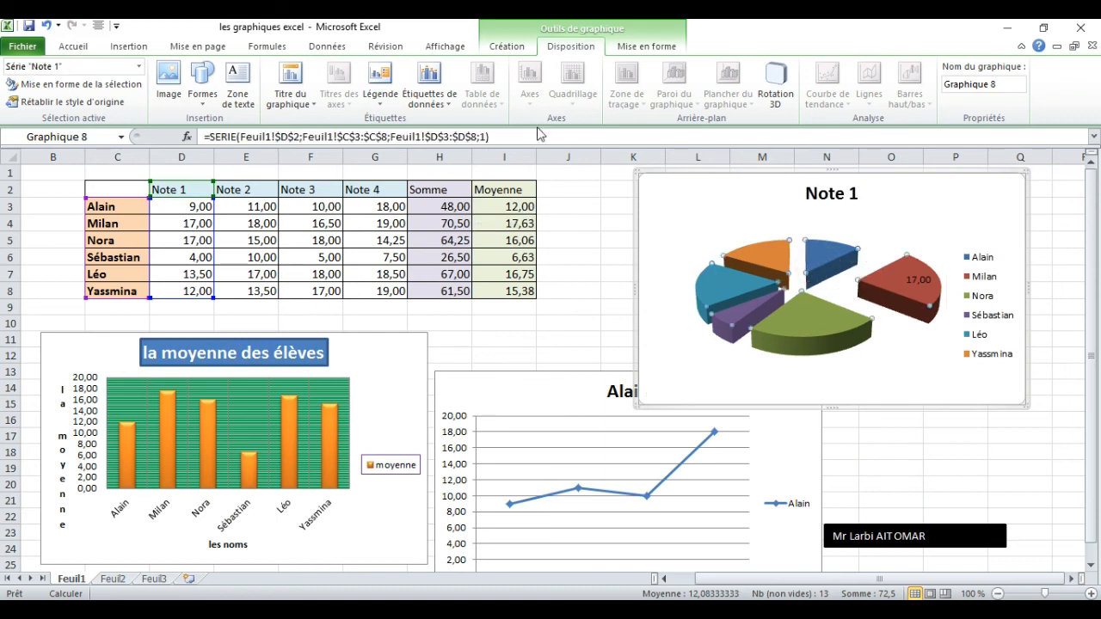
left_click(423, 83)
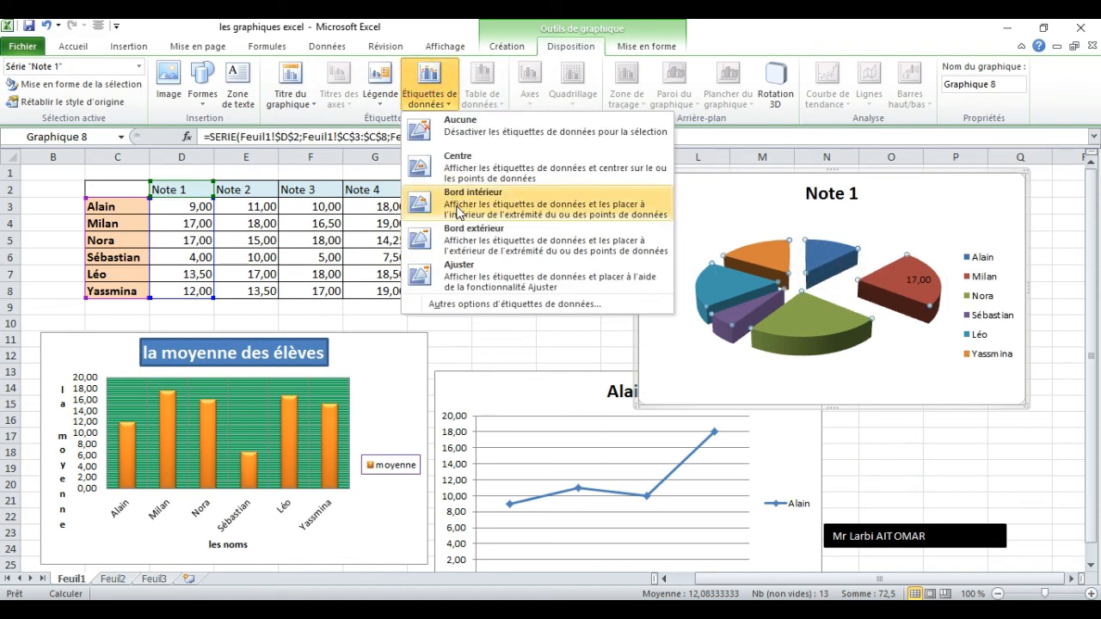
left_click(458, 212)
left_click(428, 86)
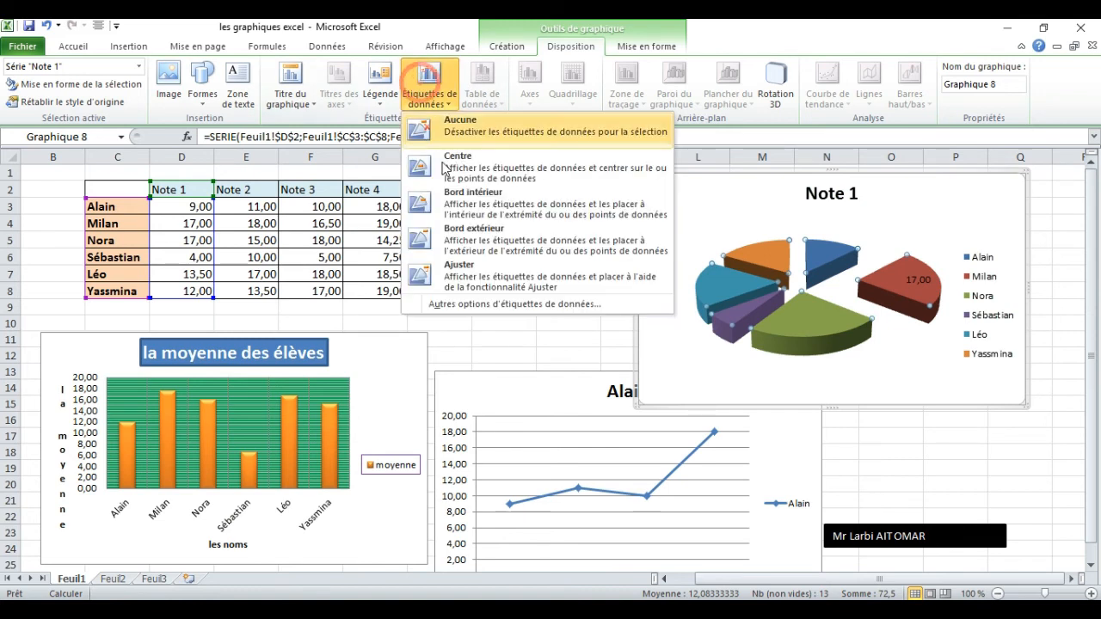
left_click(453, 203)
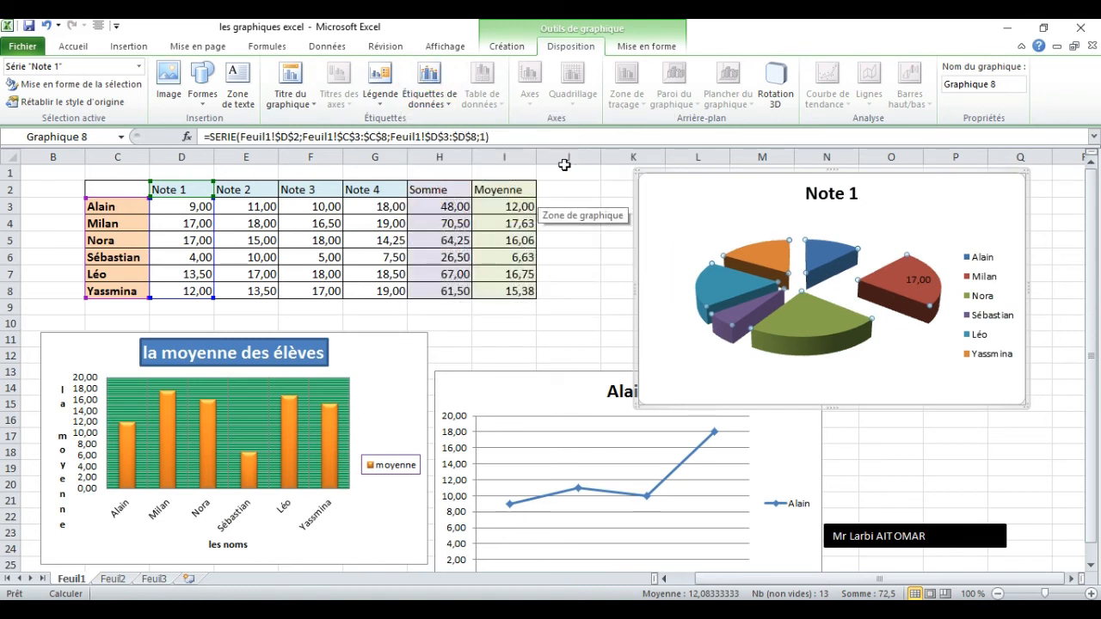
Apply centred data labels (Centre) to the whole Note 1 pie series.
left_click(424, 82)
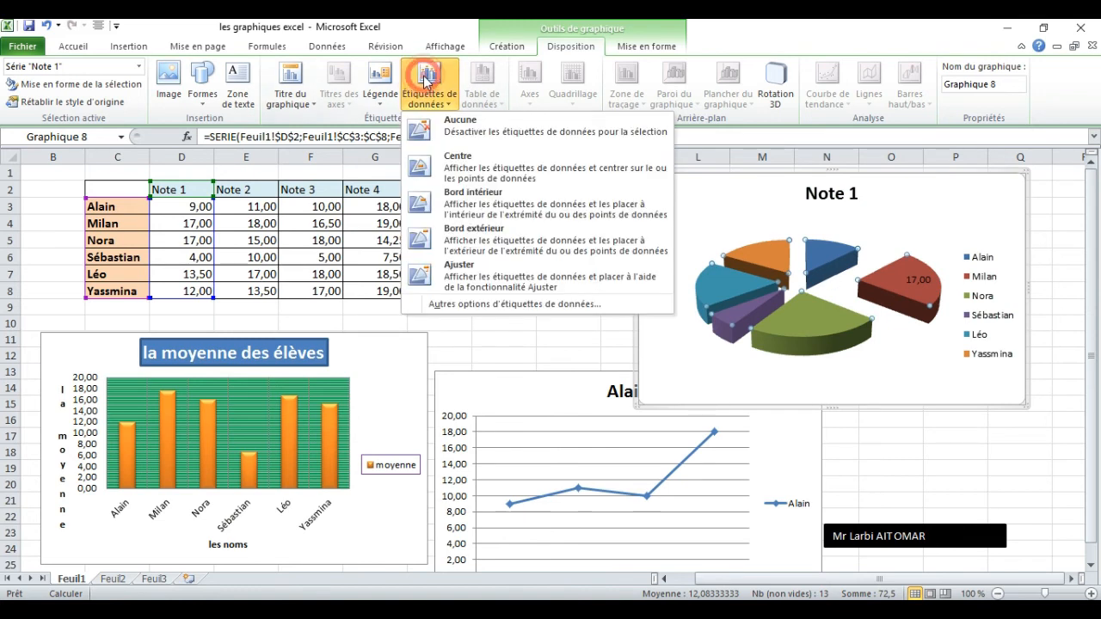
left_click(456, 163)
left_click(861, 253)
left_click(837, 259)
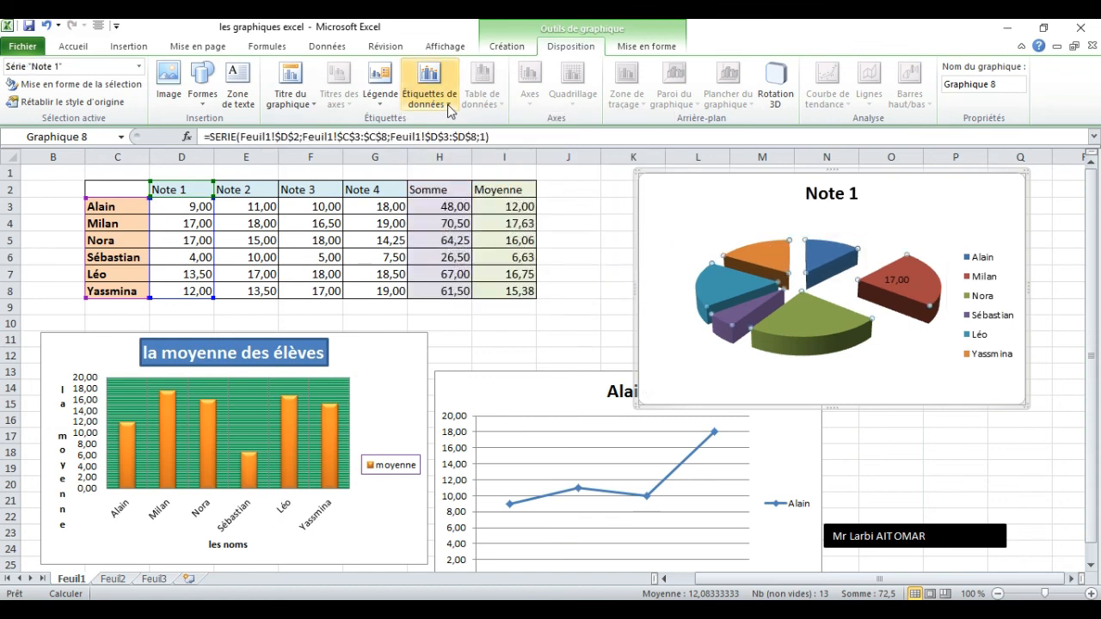
left_click(428, 84)
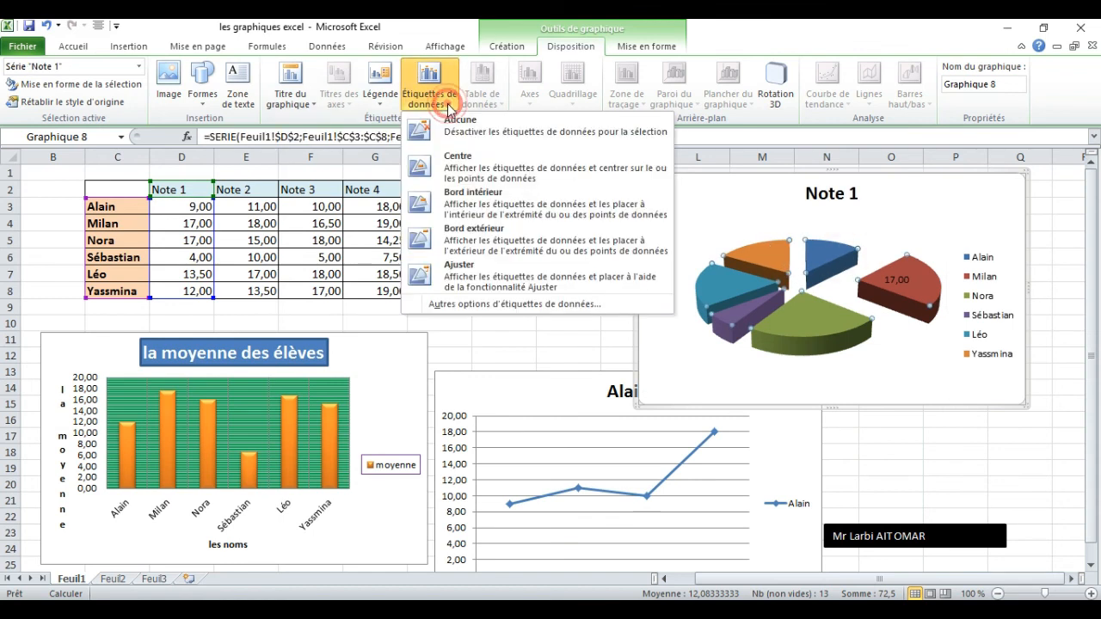
left_click(463, 172)
left_click(905, 280)
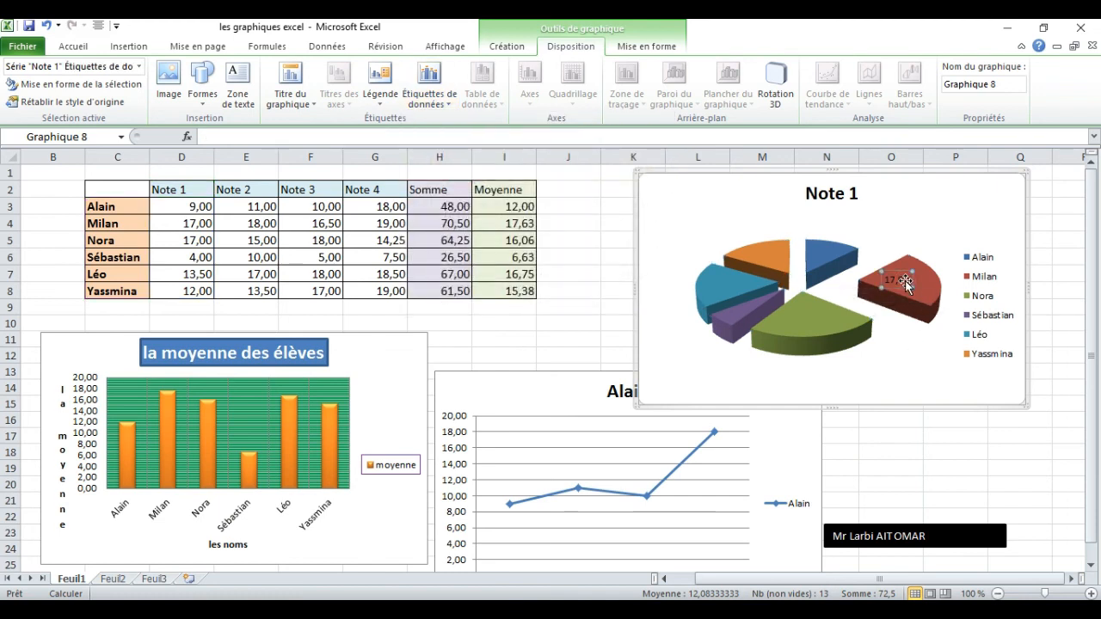
double_click(904, 280)
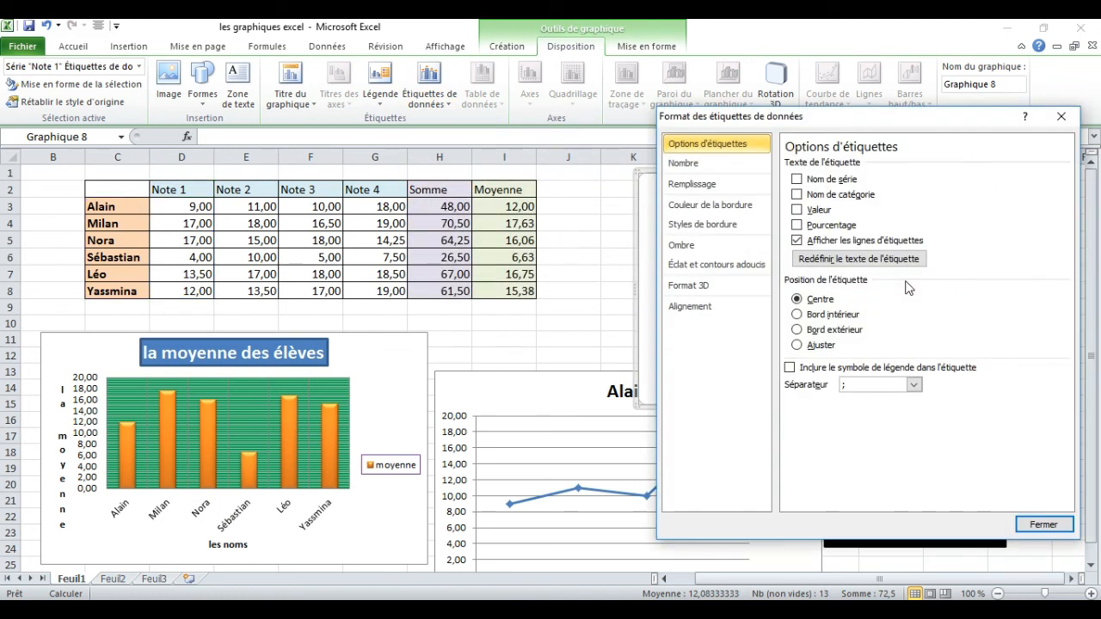
left_click(1063, 119)
Try to switch the Note 1 pie series' data labels to the inside end (Bord intérieur).
left_click(812, 263)
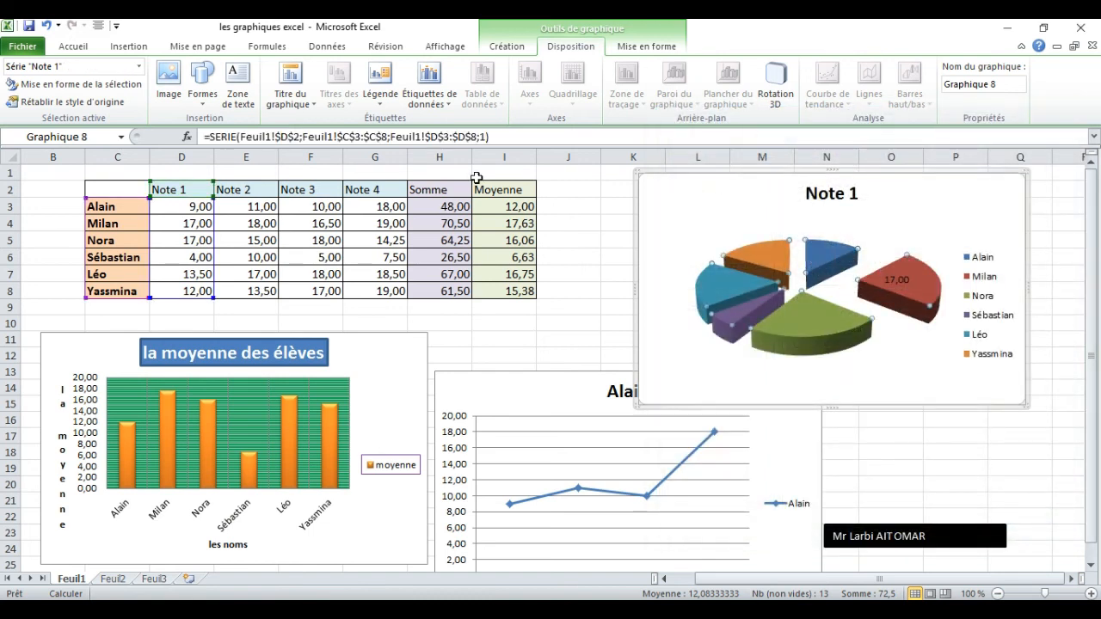
left_click(422, 94)
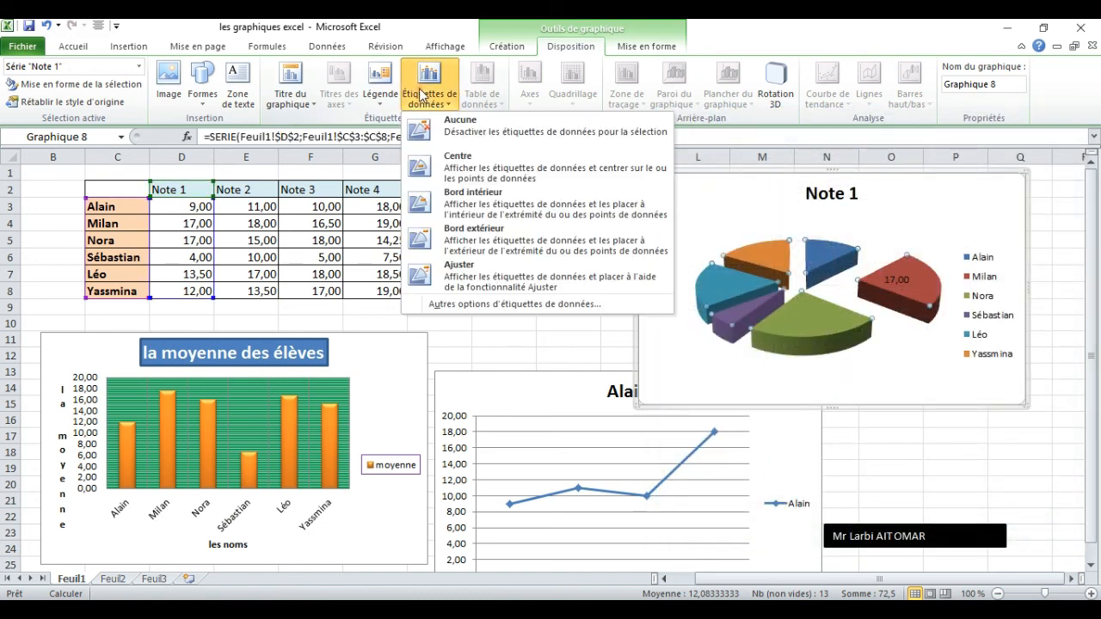
left_click(452, 210)
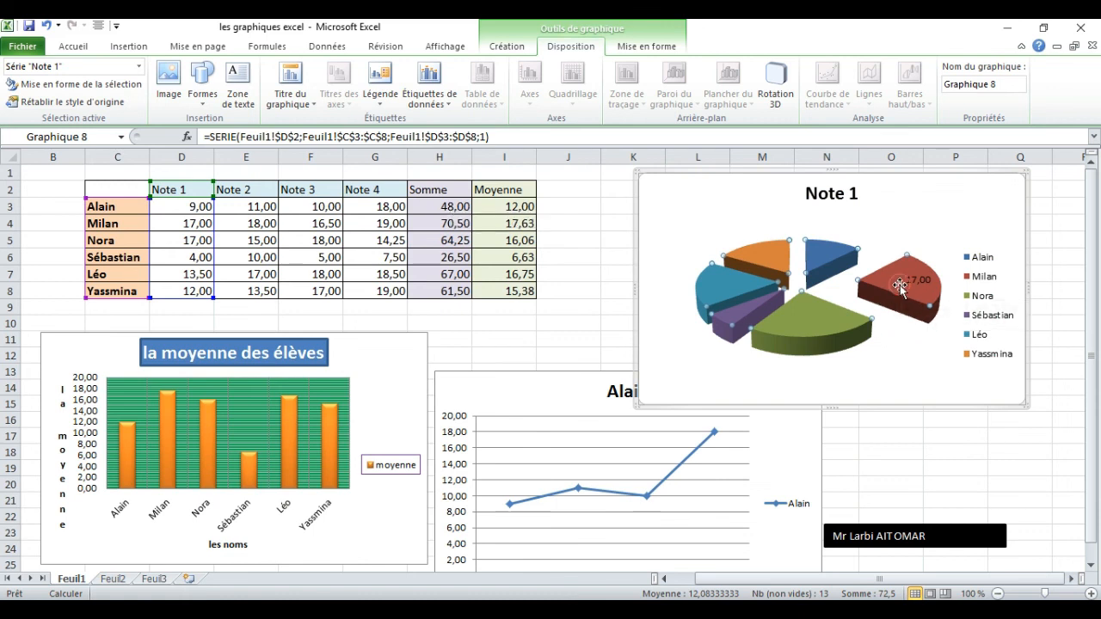
Remove the data label (Aucune) from the pulled-out red slice of the Note 1 pie.
double_click(901, 286)
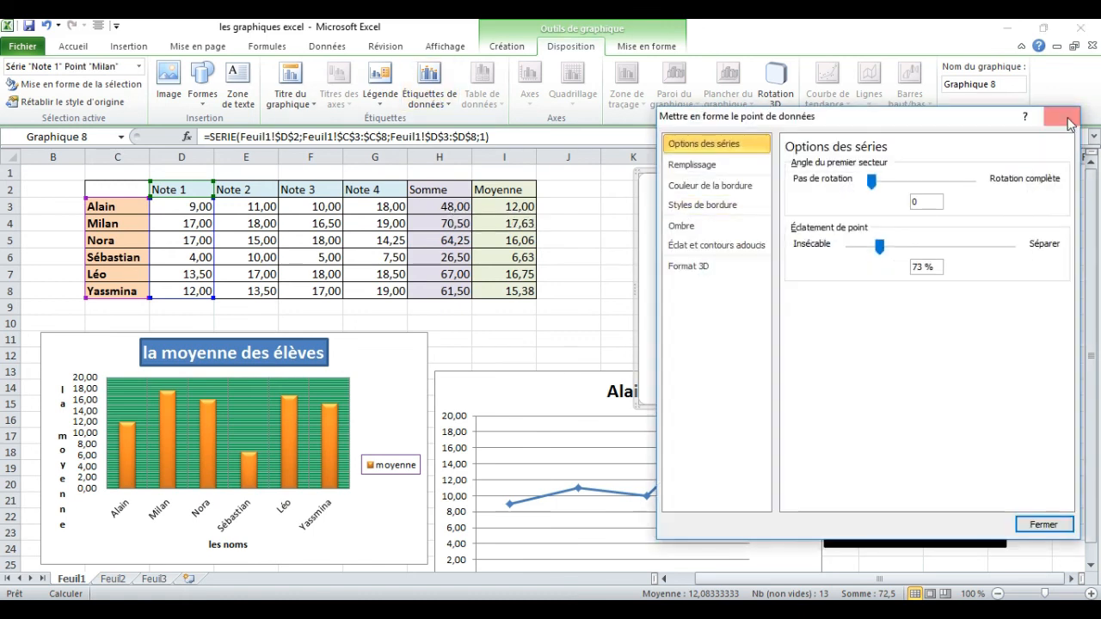
left_click(1068, 123)
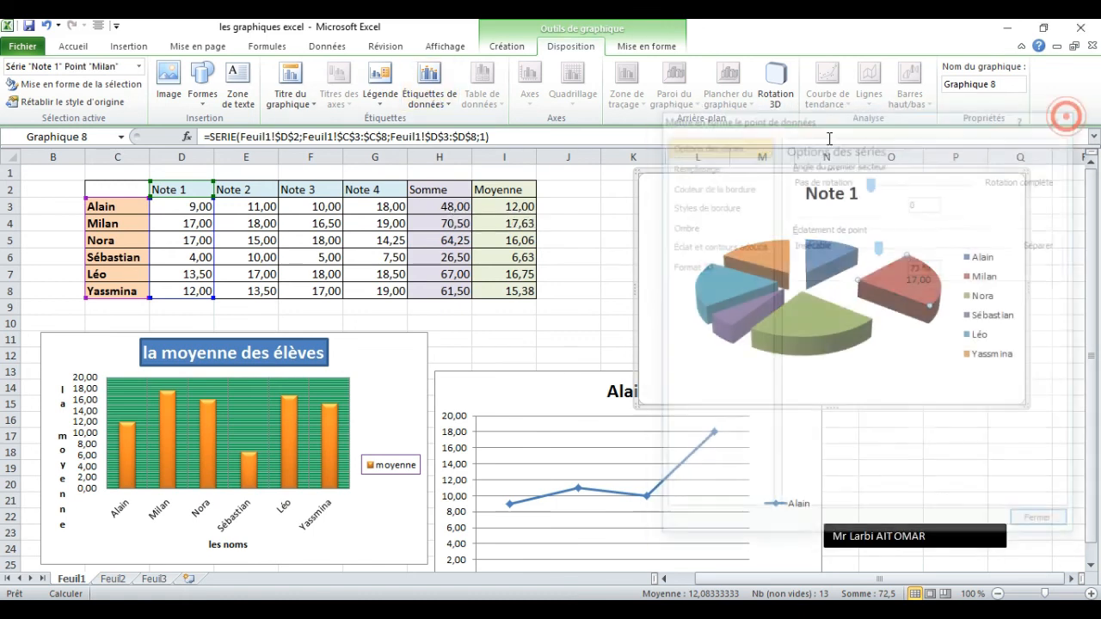
left_click(428, 101)
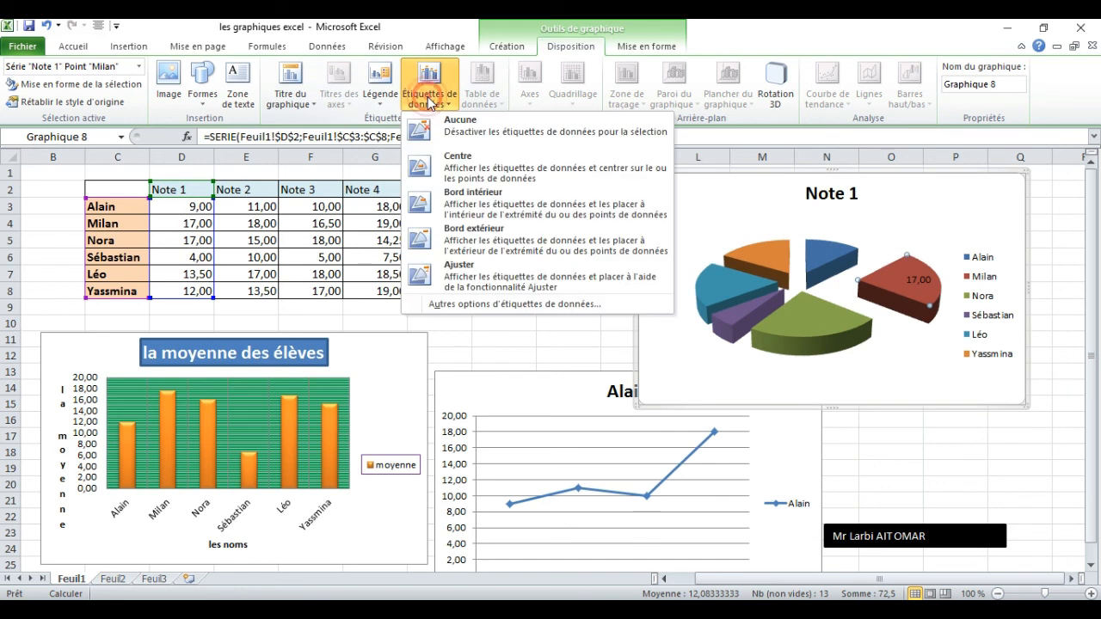
left_click(459, 137)
left_click(757, 251)
left_click(817, 268)
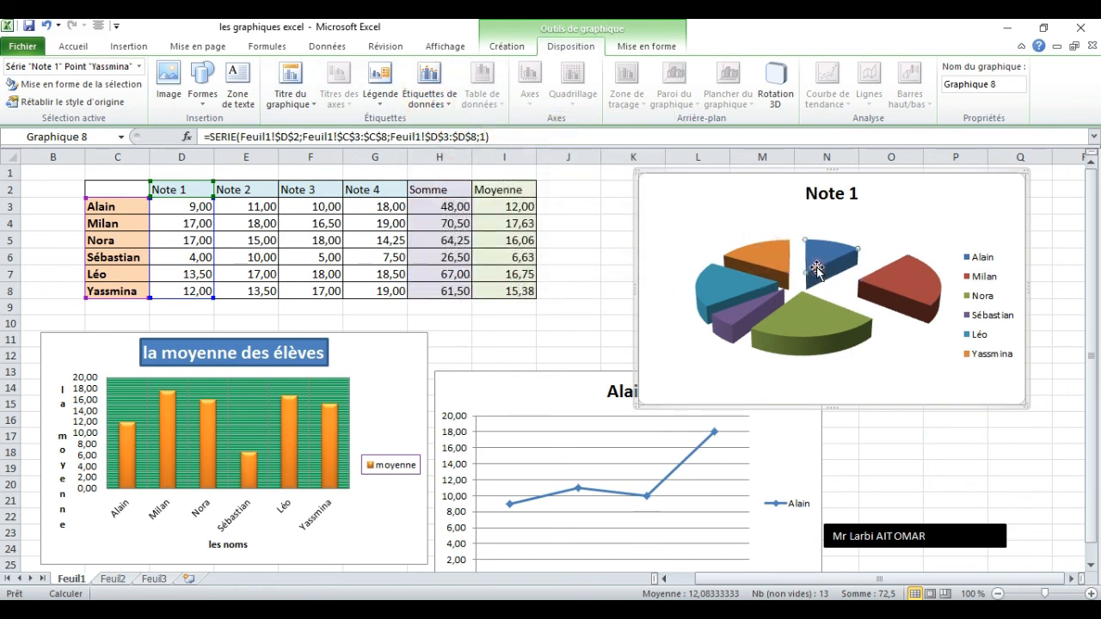
double_click(817, 268)
left_click(1063, 112)
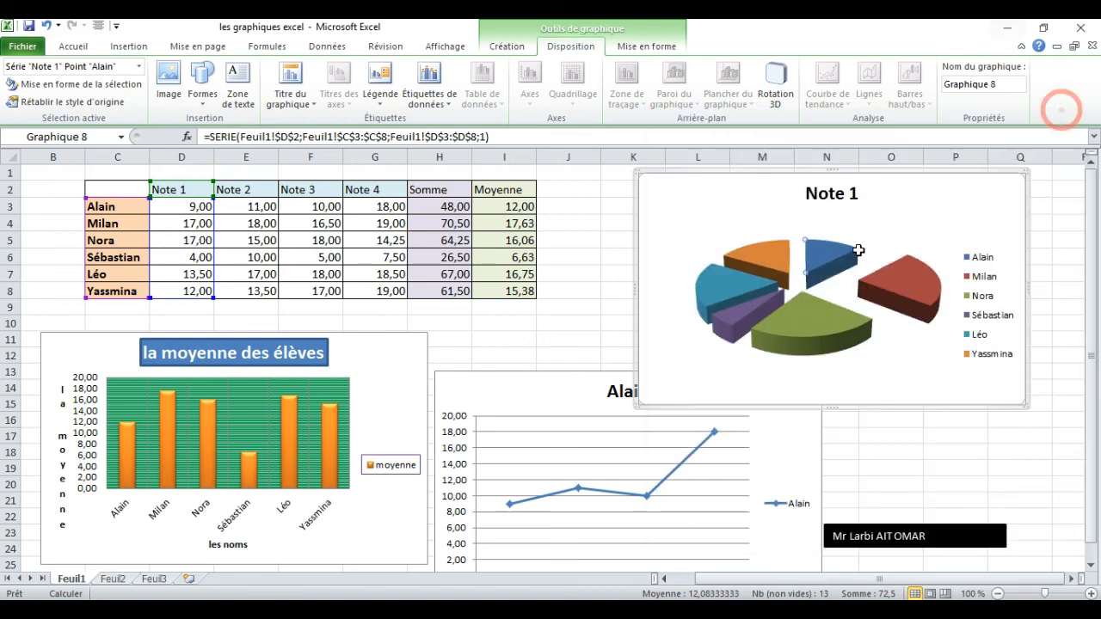
left_click(765, 266)
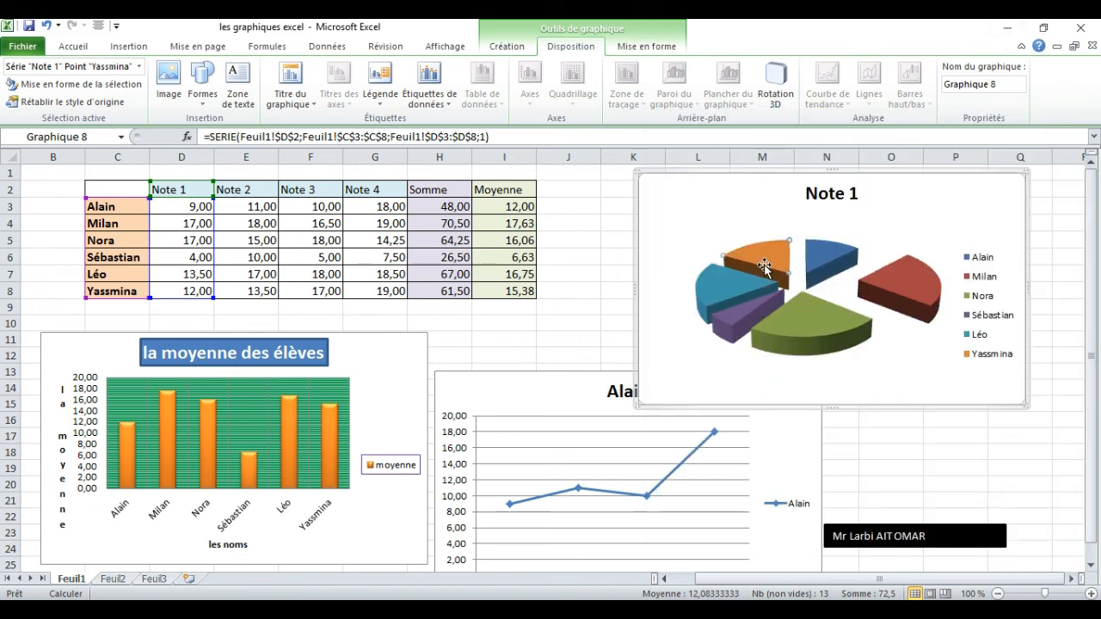
left_click(852, 319)
left_click(809, 269)
left_click(769, 271)
Add centred data labels (Centre) to all slices of the Note 1 pie series.
key("Escape")
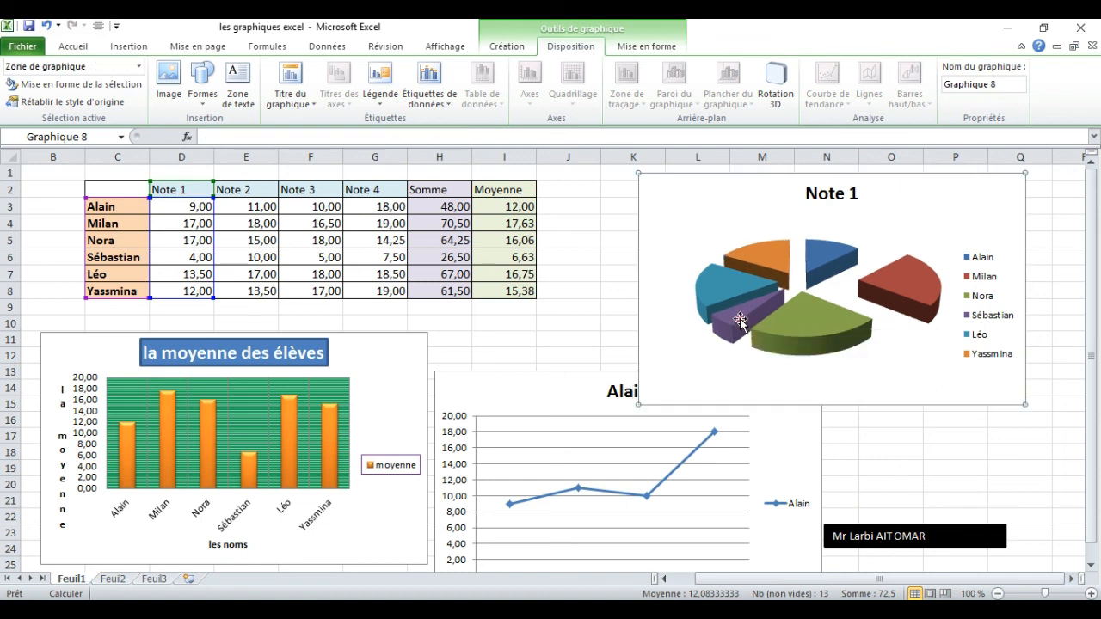
left_click(757, 269)
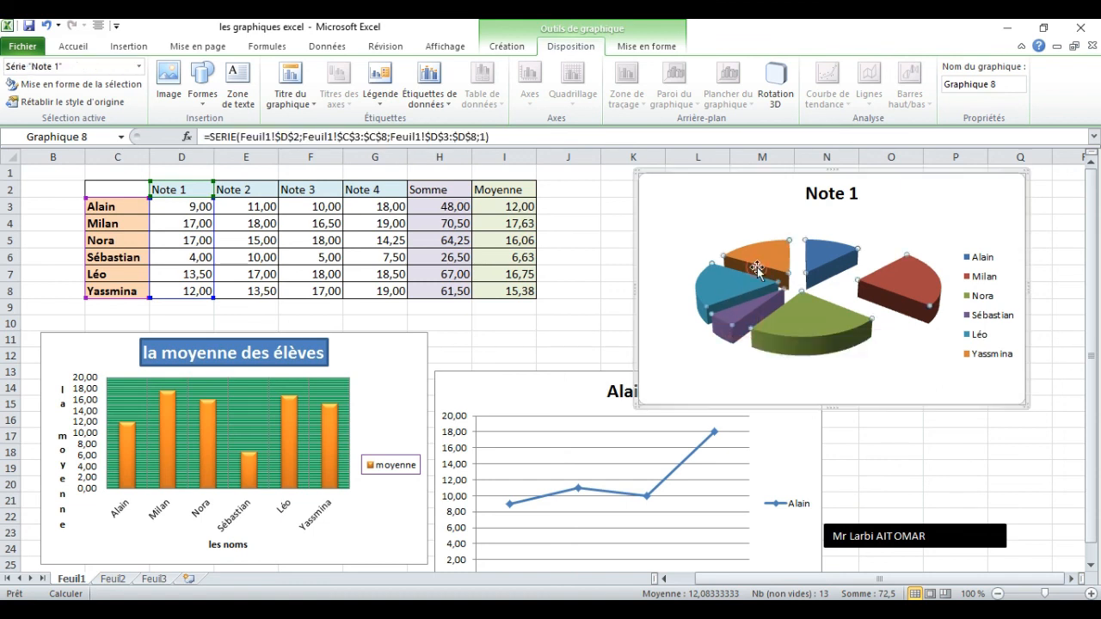
left_click(428, 93)
left_click(488, 176)
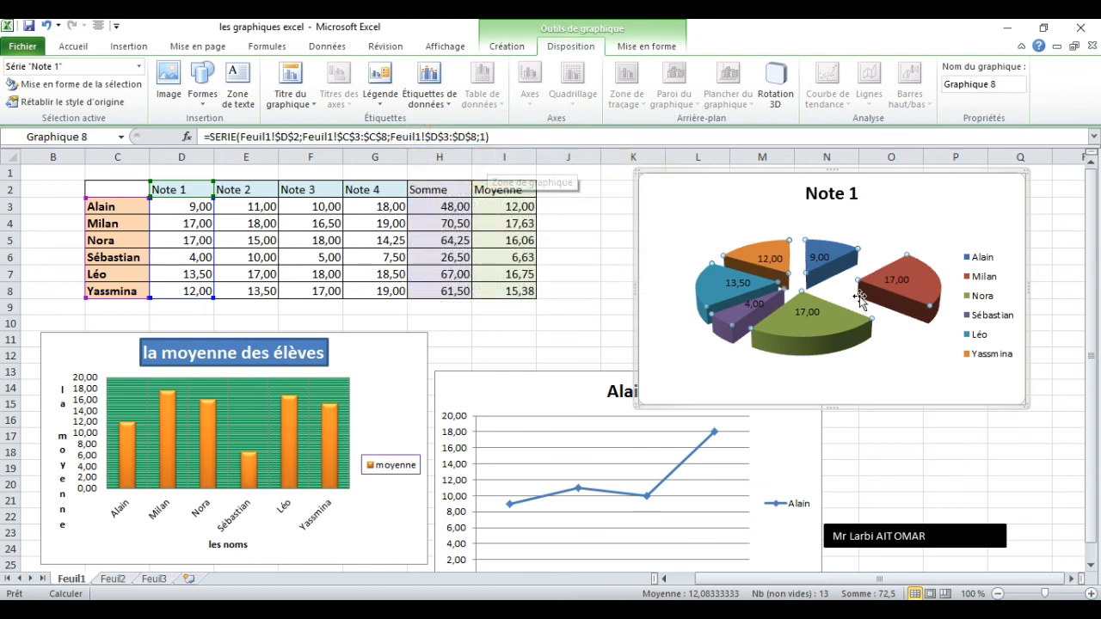
left_click(896, 338)
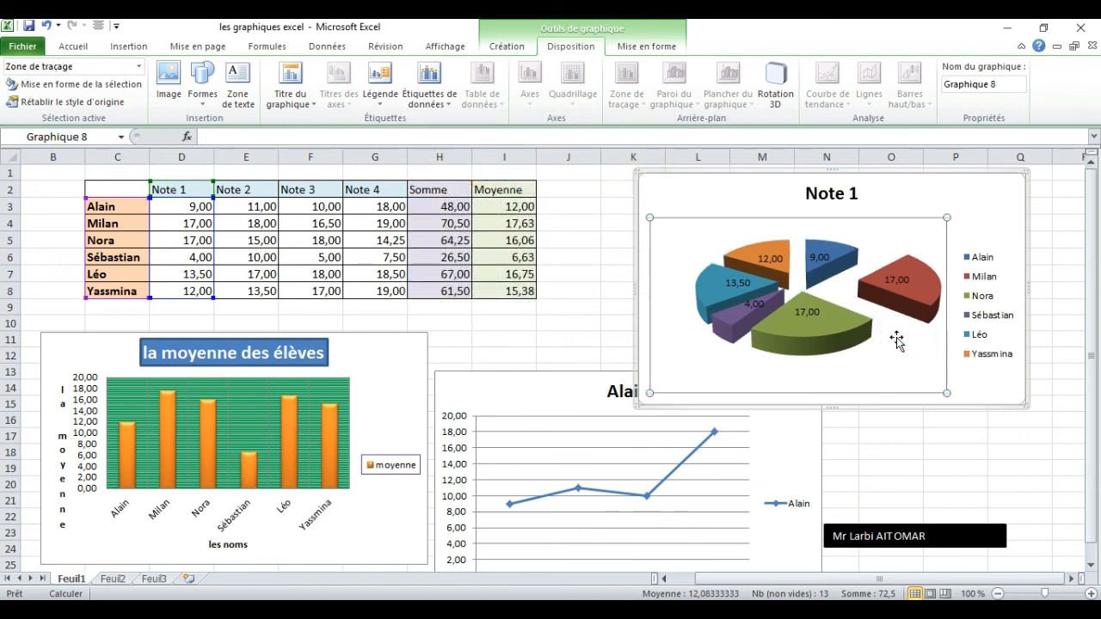
Fill only the third student's green slice of the Note 1 pie with standard yellow.
left_click(798, 322)
left_click(798, 322)
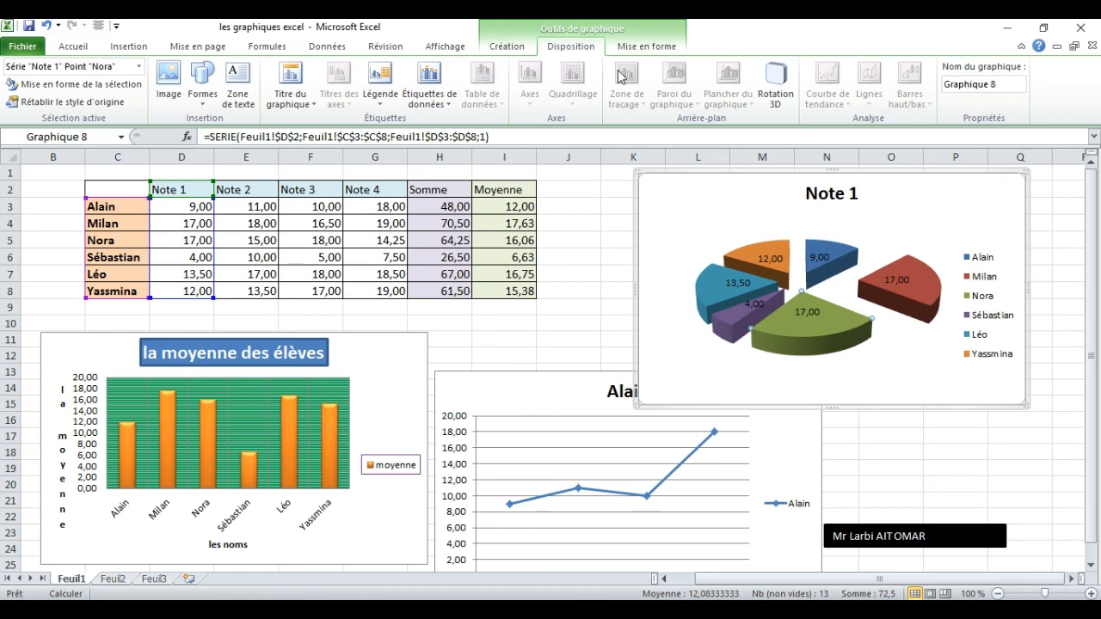
left_click(636, 50)
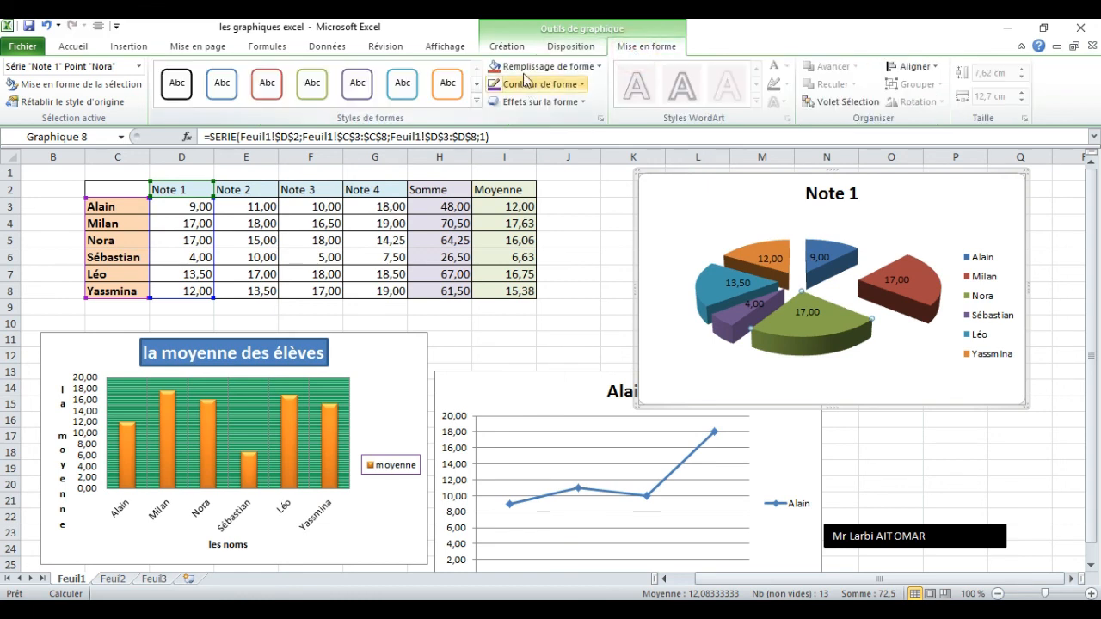
left_click(578, 69)
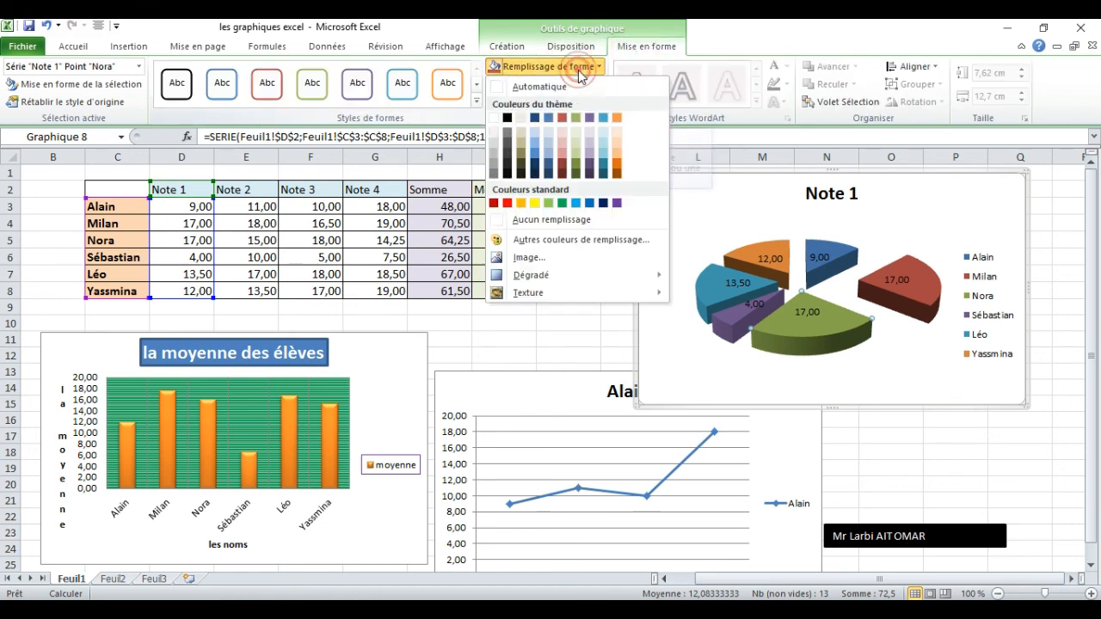
left_click(535, 204)
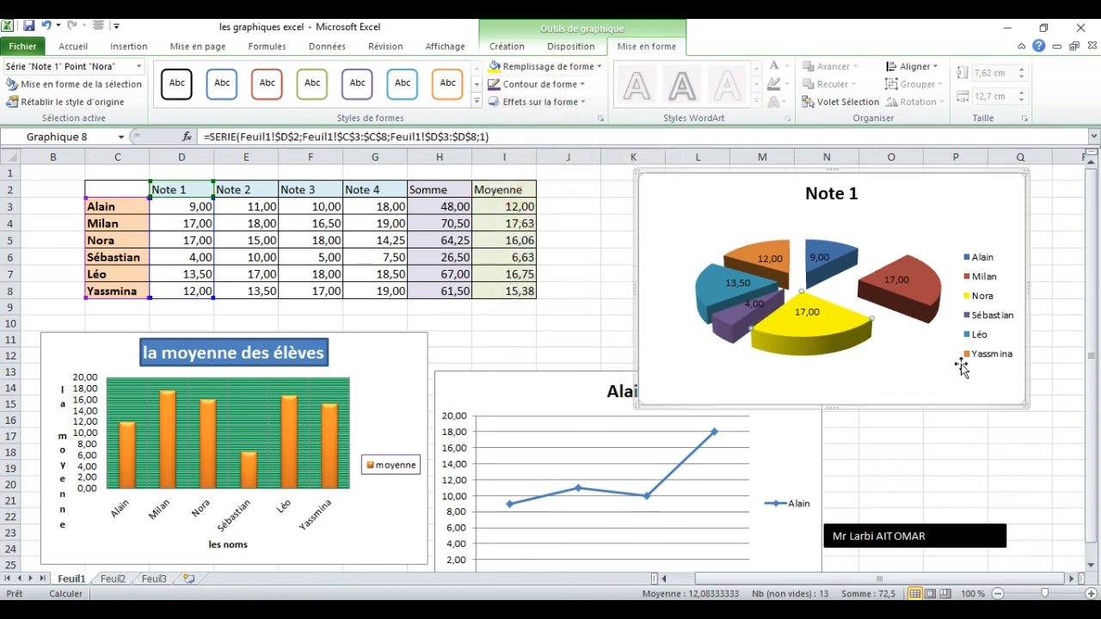